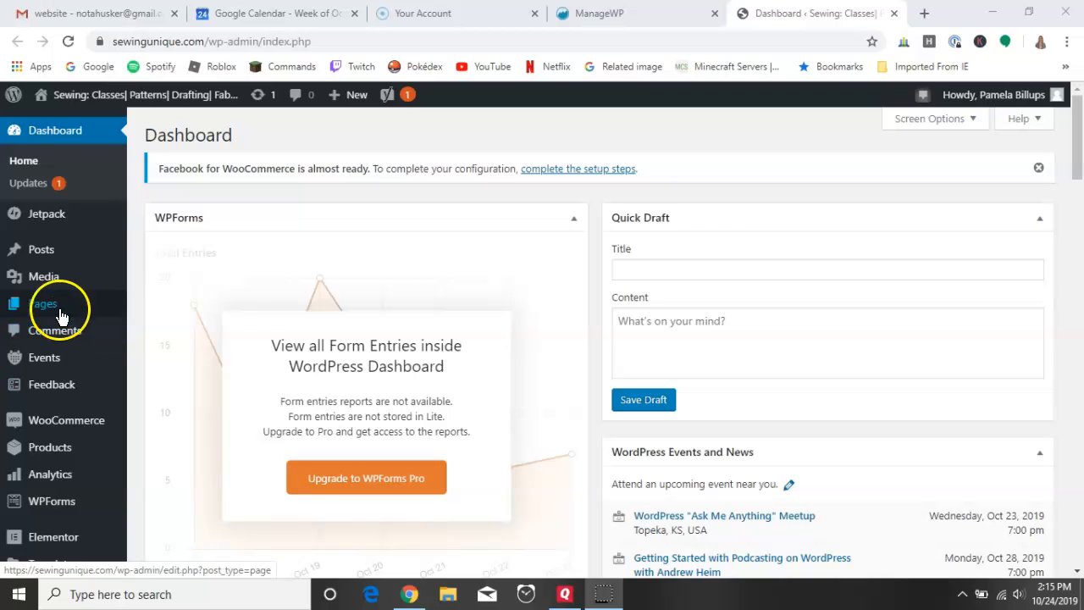
- Create a new page titled "Sample-Home" and save it as a draft
mouse_move(78, 540)
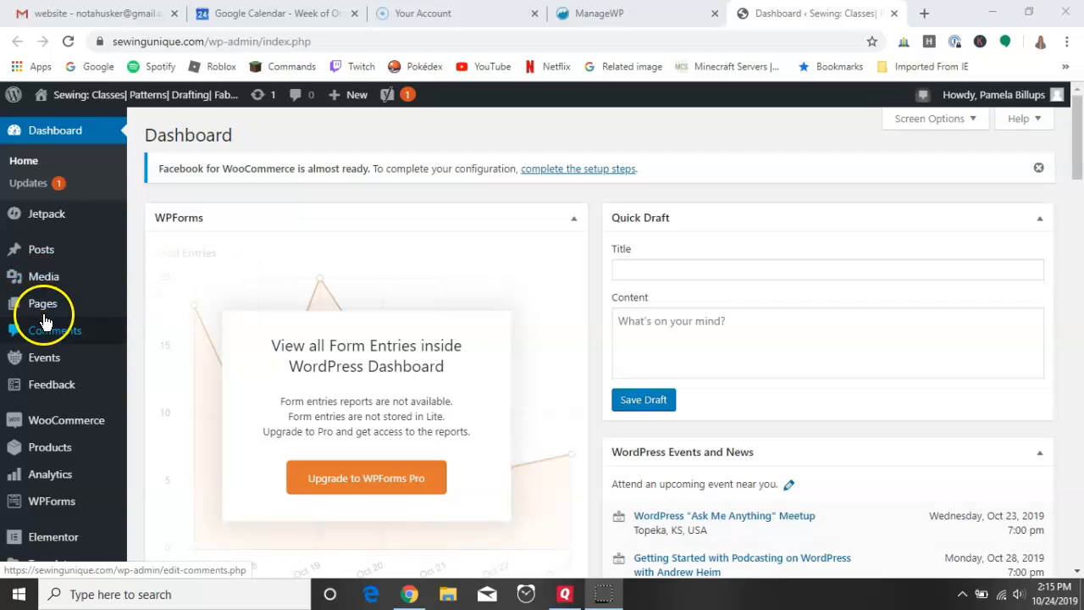
mouse_move(47, 309)
click(172, 308)
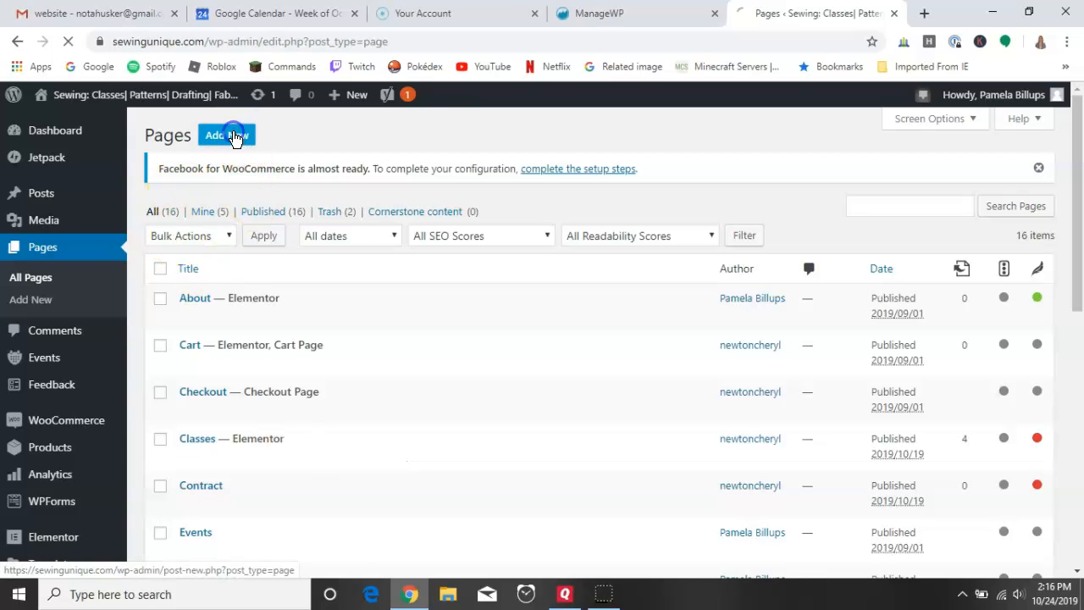
click(229, 136)
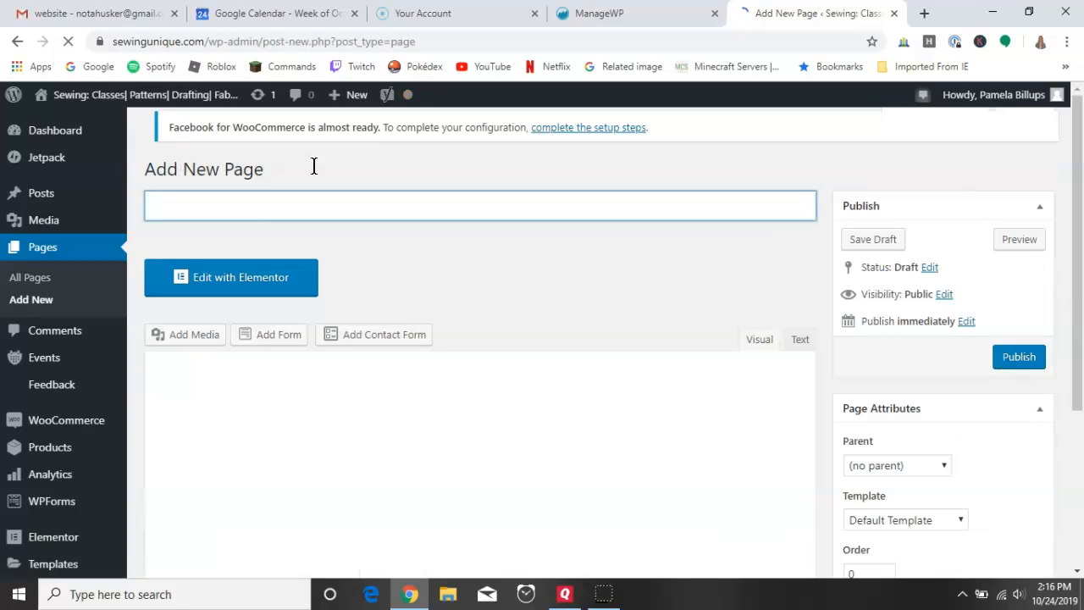
text(Sample-Home)
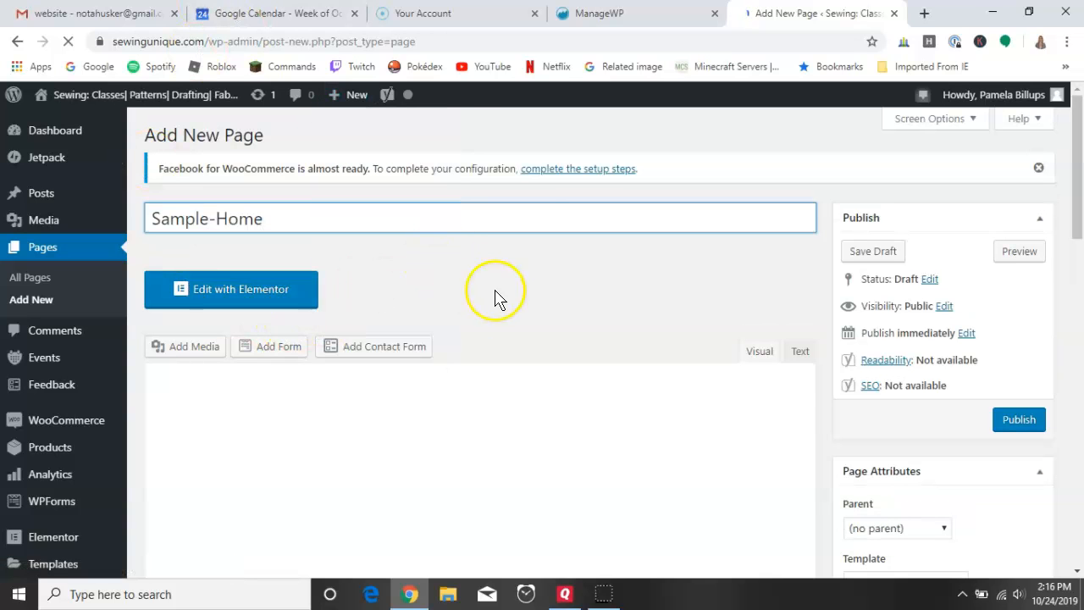
click(883, 253)
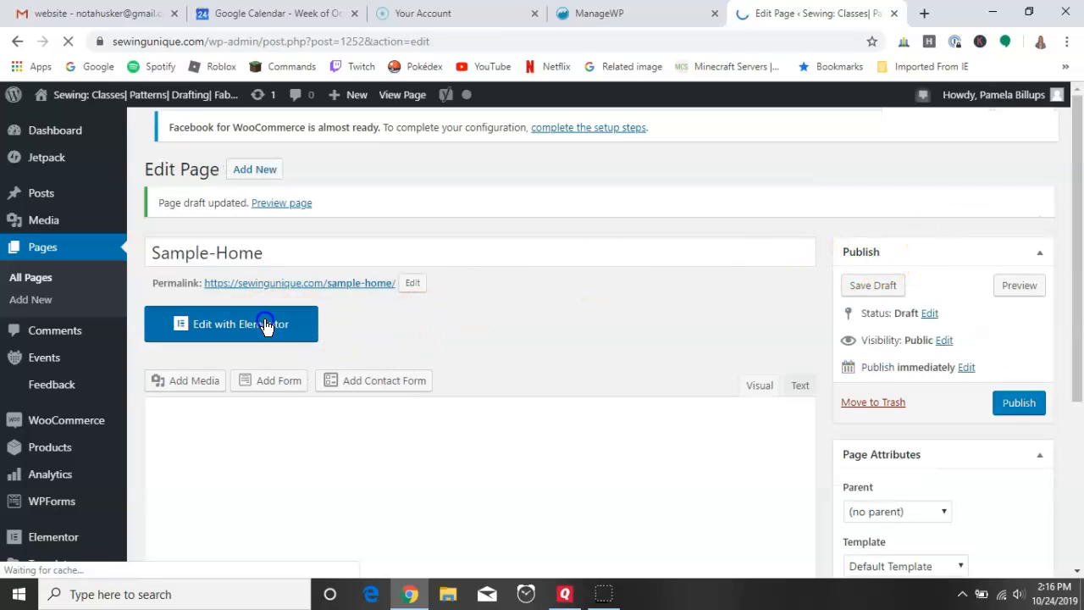
- Open the Sample-Home page in the Elementor editor and bring up its template library
click(265, 326)
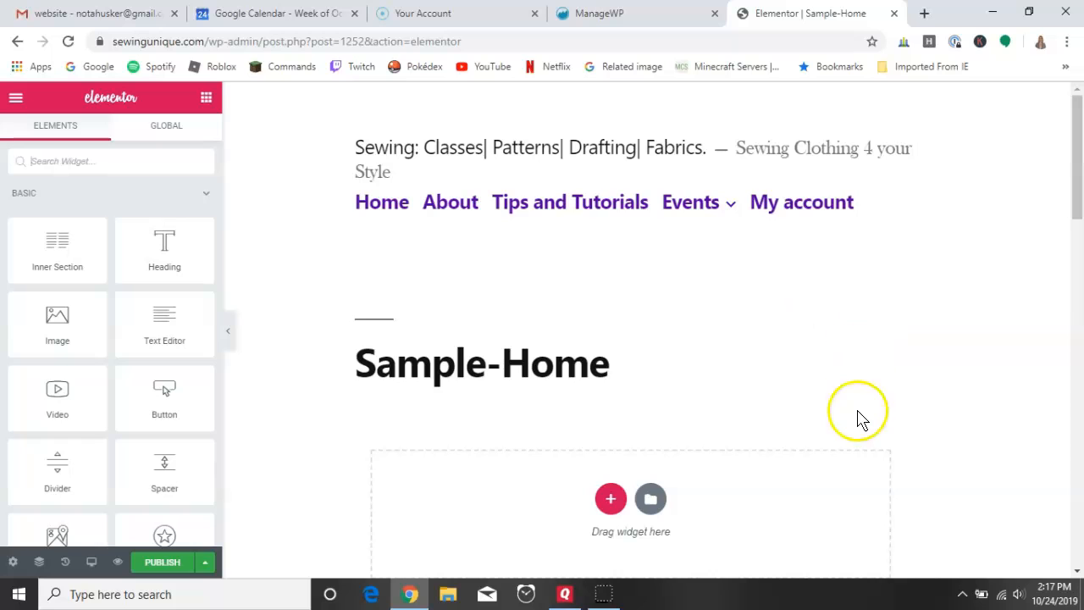
mouse_move(80, 308)
mouse_down()
mouse_move(418, 363)
mouse_move(662, 430)
mouse_move(687, 496)
mouse_move(660, 508)
mouse_move(88, 319)
mouse_up()
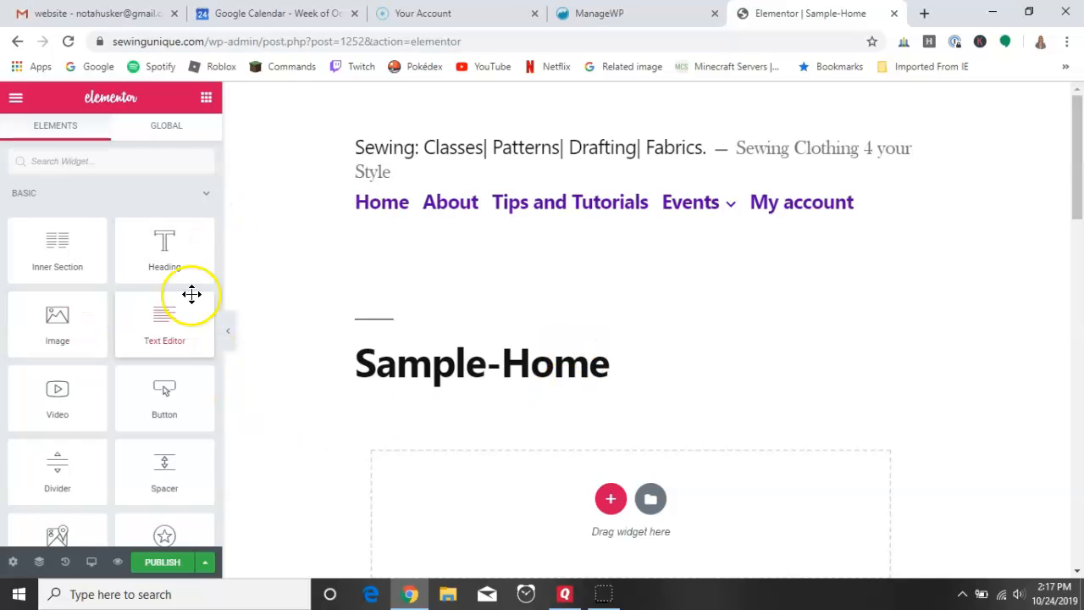
click(650, 501)
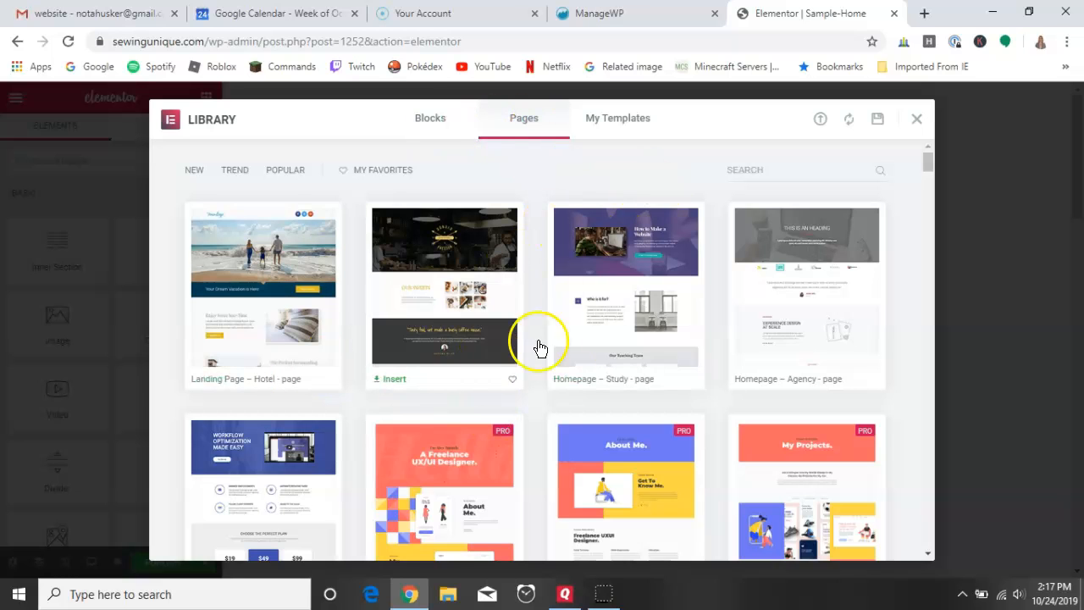
- Browse the library's page templates, comparing the free layouts with the PRO ones
scroll(457, 389, down, 1)
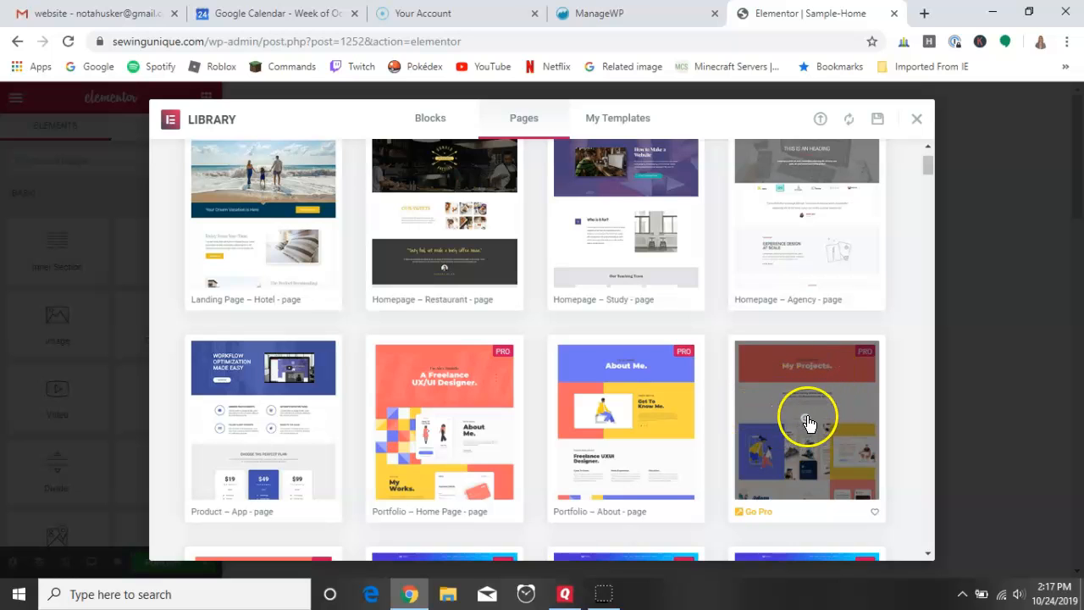
scroll(847, 300, up, 1)
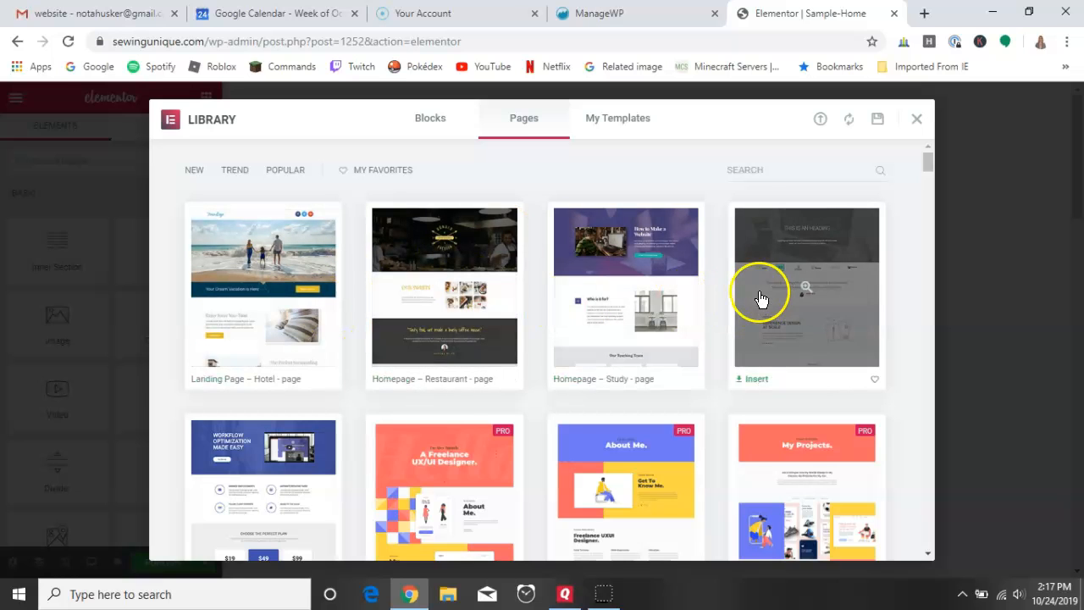
scroll(740, 305, down, 2)
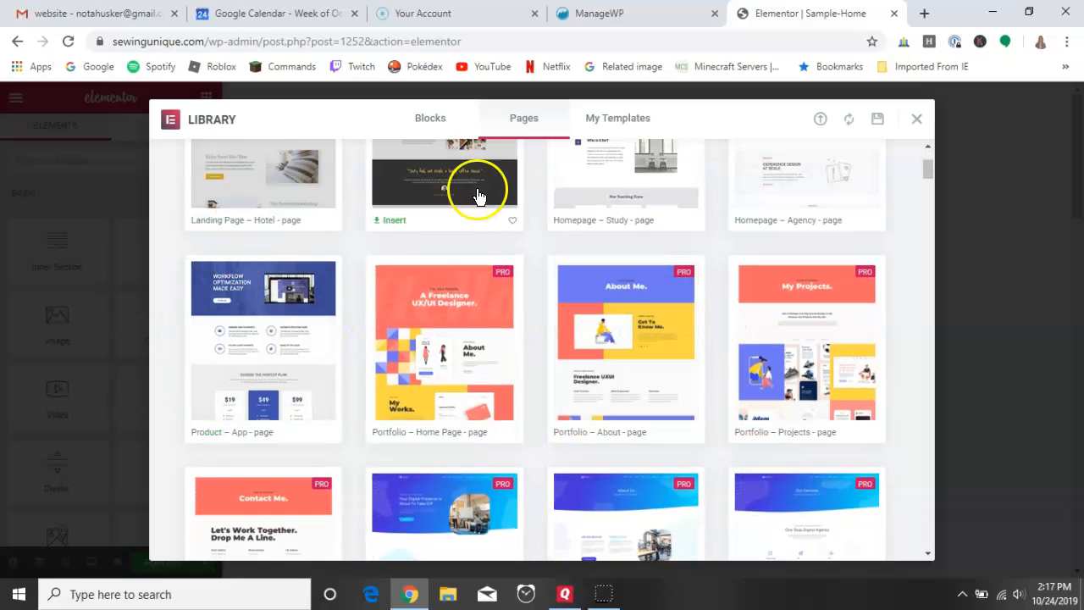
scroll(279, 387, down, 6)
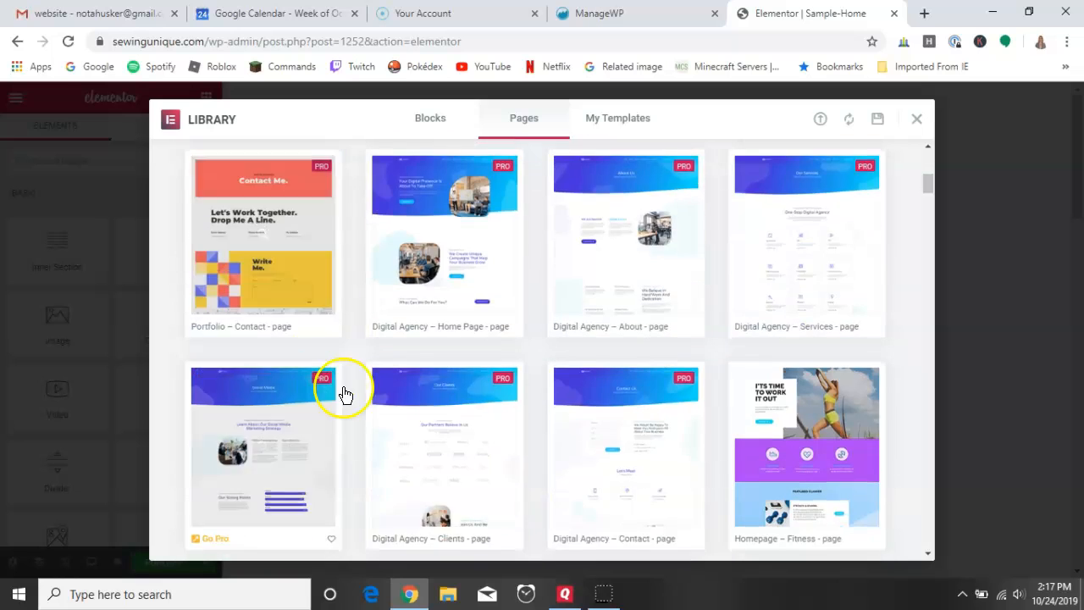
scroll(461, 357, up, 8)
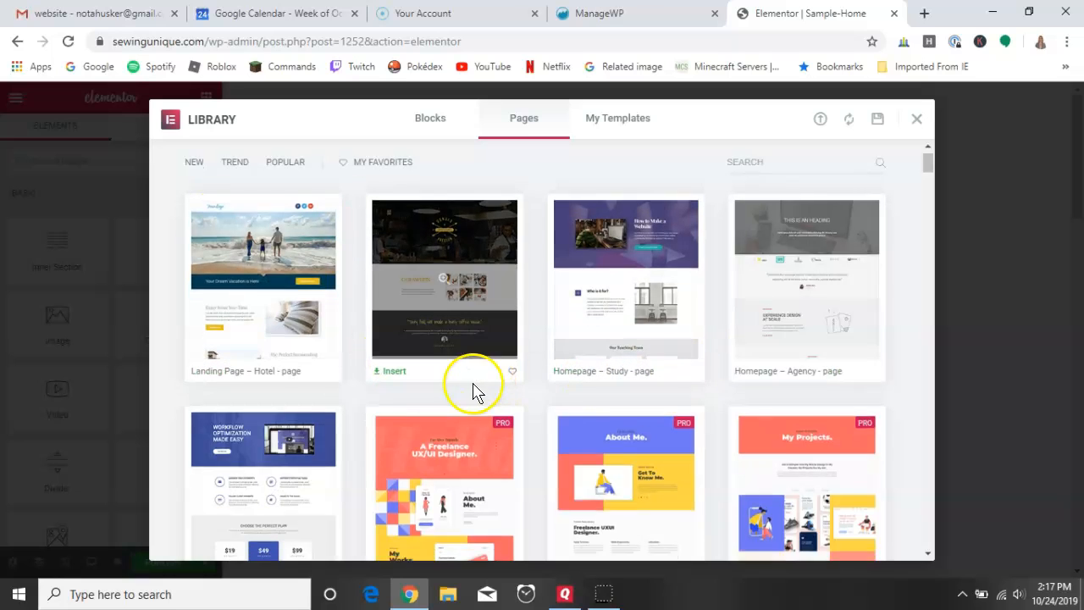
scroll(449, 394, down, 3)
scroll(415, 405, down, 5)
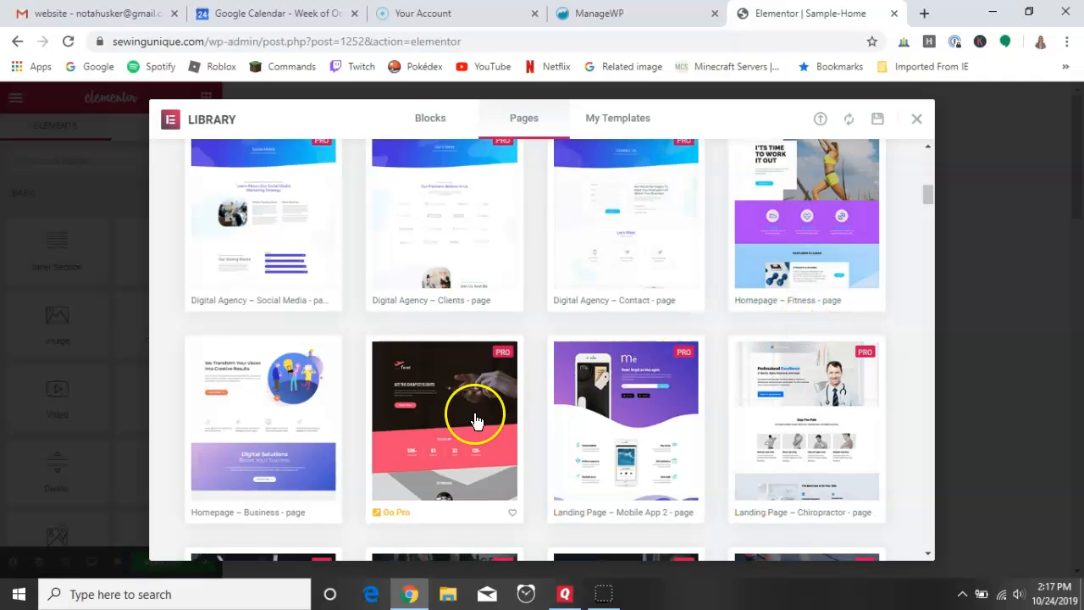
scroll(420, 429, down, 6)
scroll(666, 430, up, 1)
scroll(677, 432, down, 3)
scroll(629, 343, down, 6)
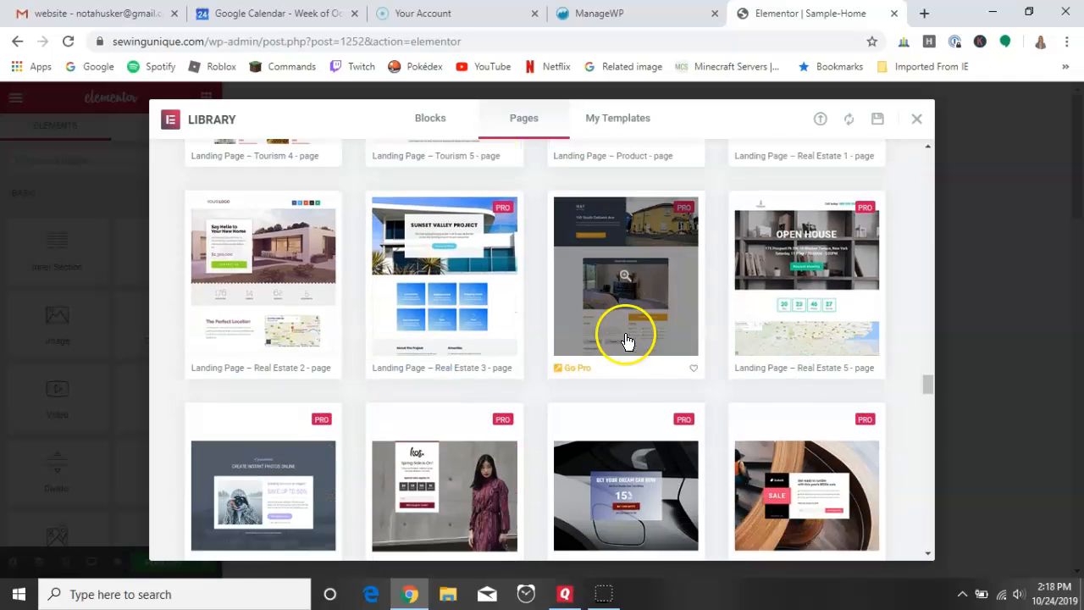
scroll(628, 343, down, 1)
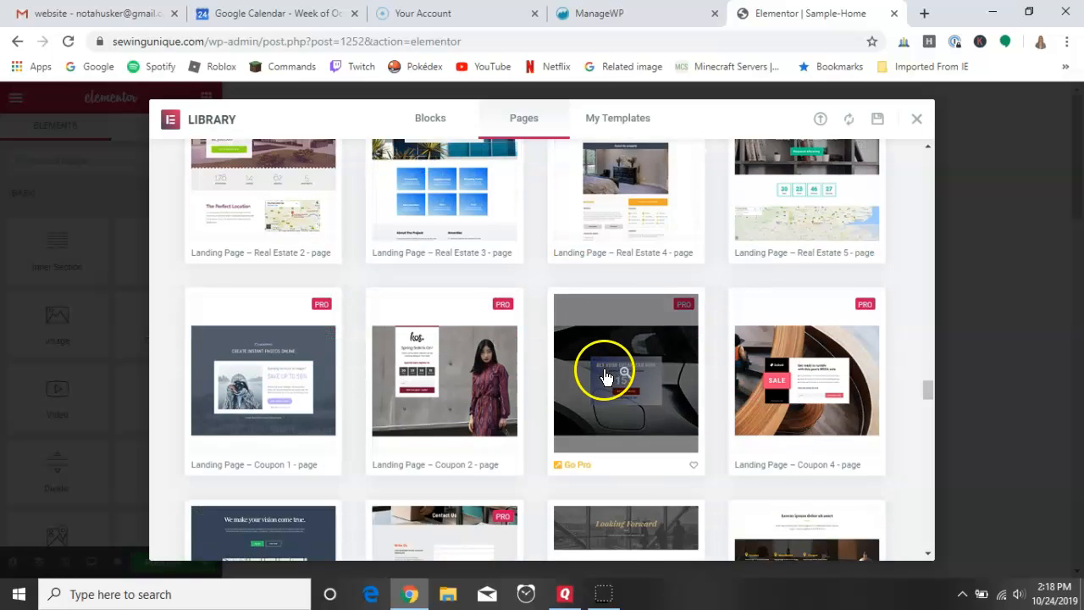
scroll(604, 381, down, 1)
scroll(604, 393, down, 2)
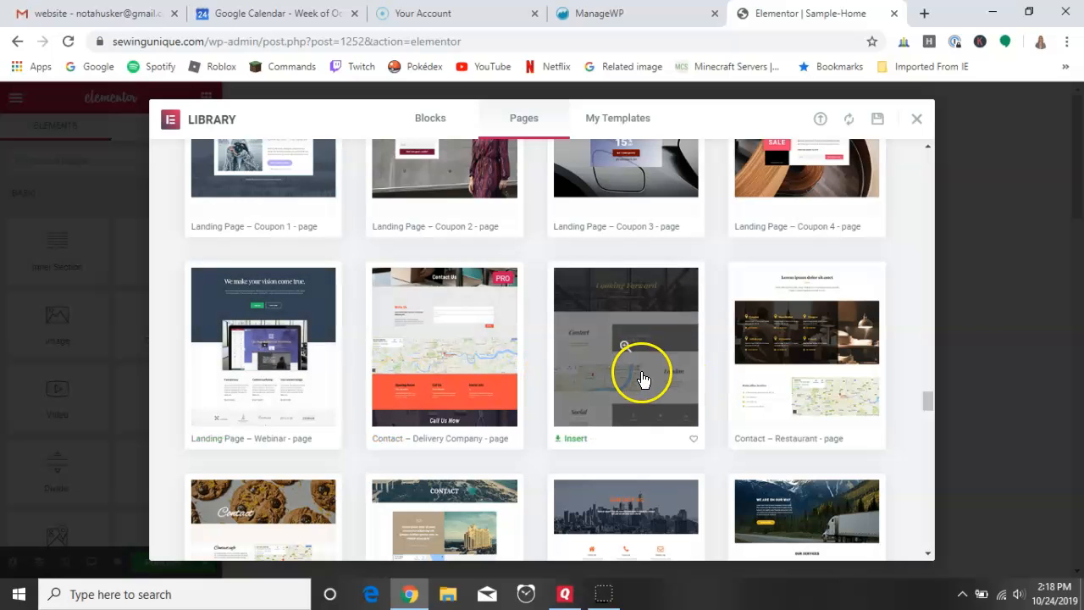
scroll(634, 385, up, 1)
scroll(375, 350, up, 4)
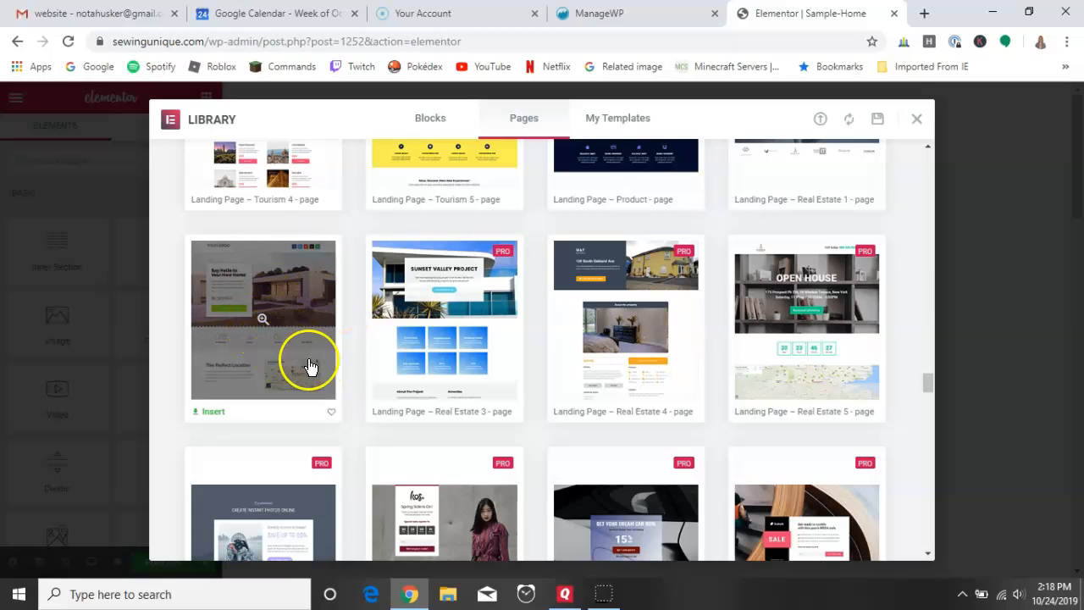
- Preview the "Landing Page – Real Estate 2" template through its sections, and close the library without inserting it
click(251, 296)
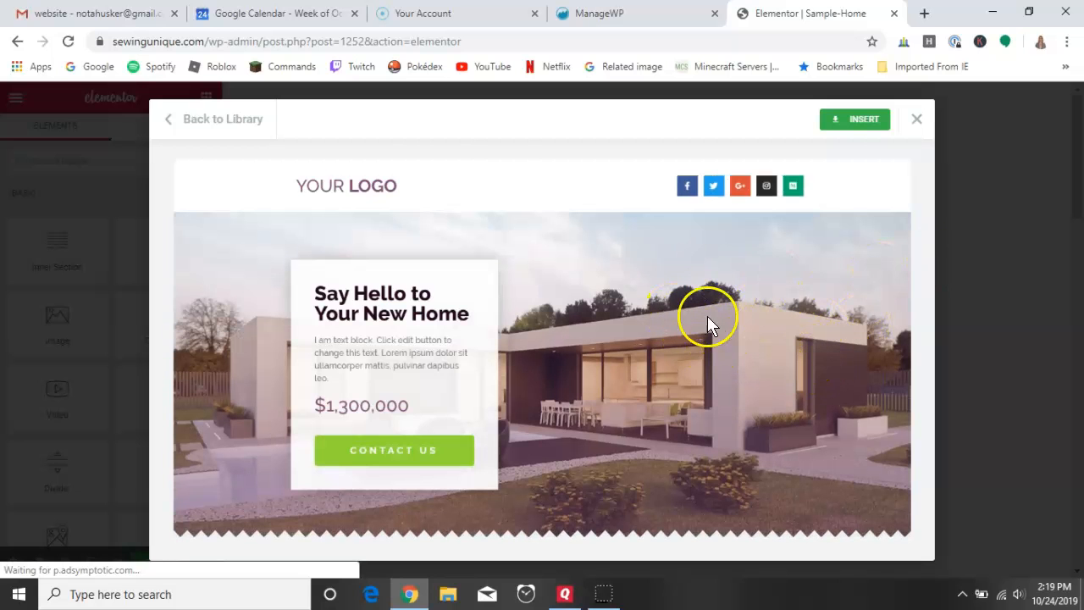
scroll(788, 284, down, 6)
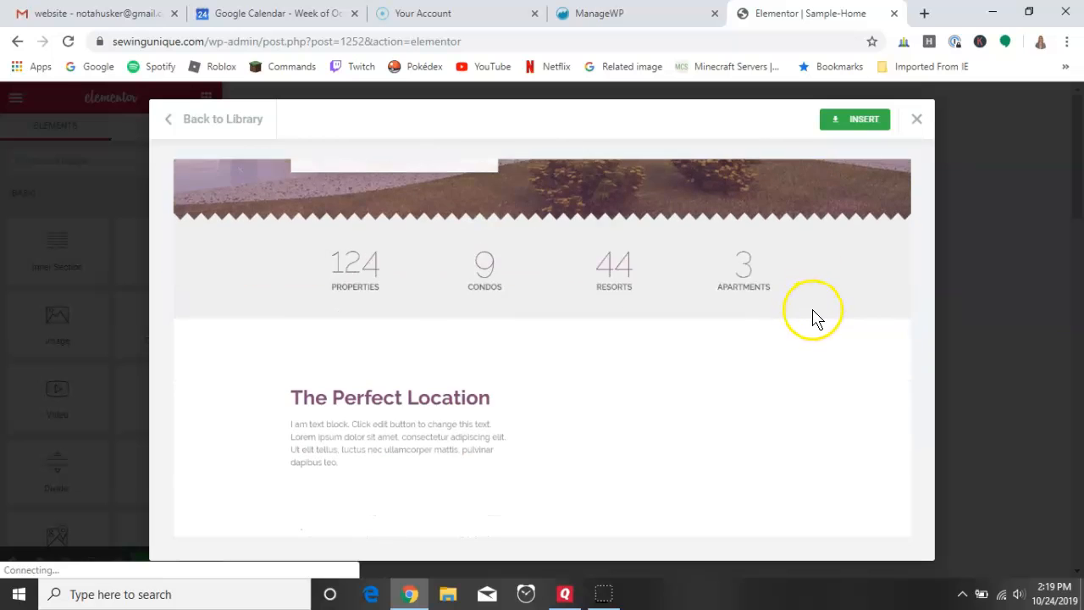
scroll(817, 324, down, 8)
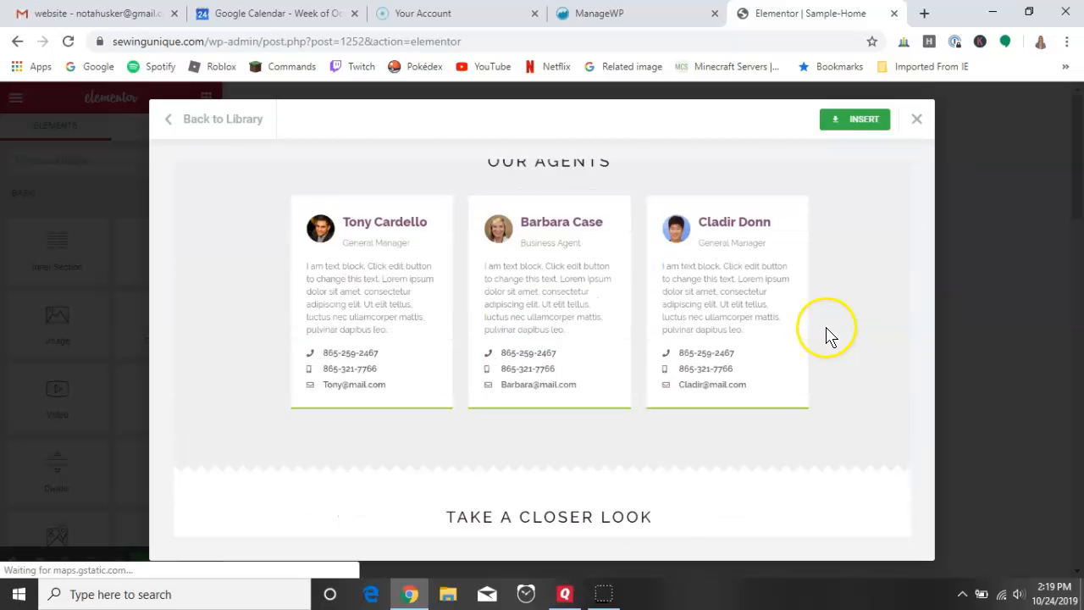
scroll(830, 339, down, 5)
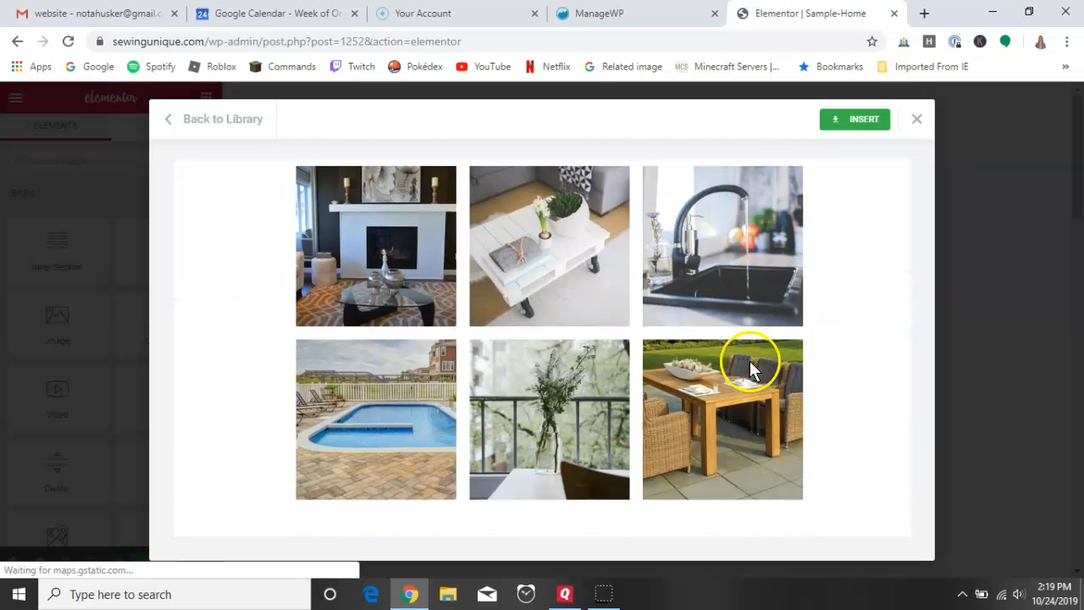
scroll(838, 373, up, 10)
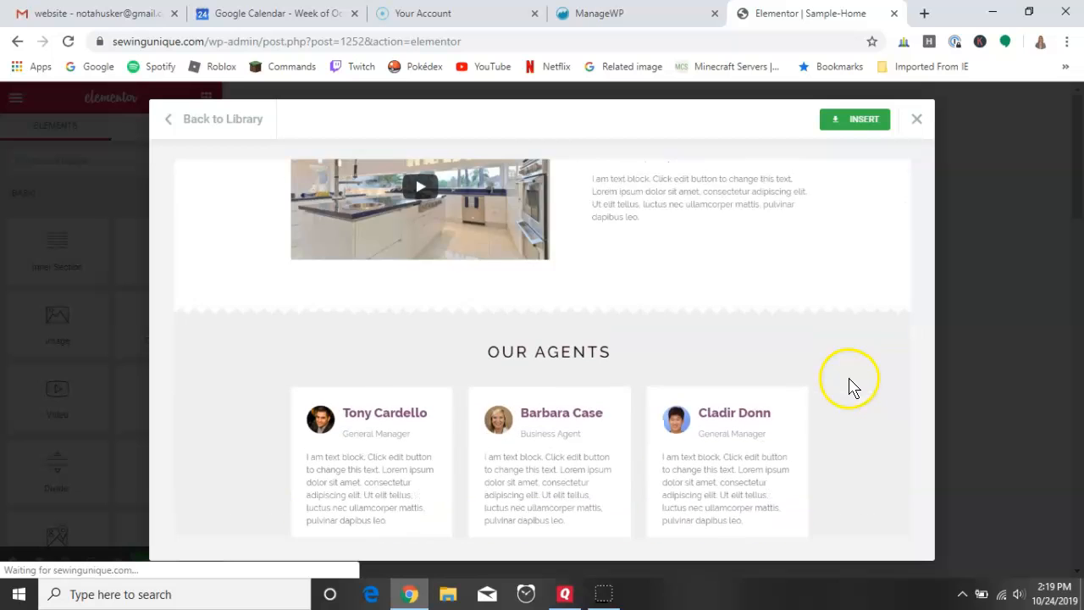
scroll(843, 317, up, 1)
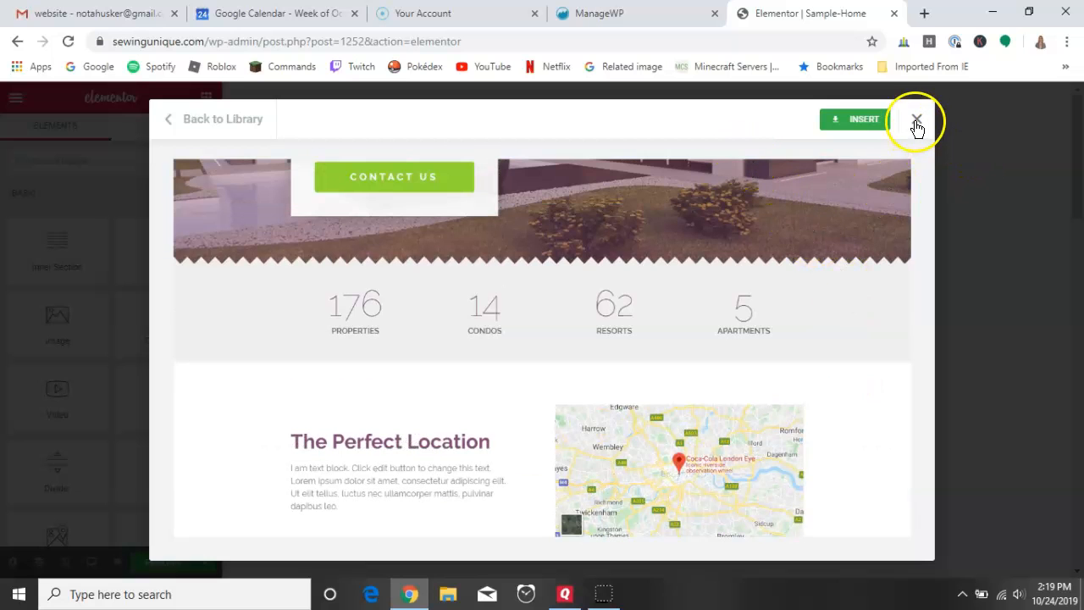
click(916, 120)
- Reopen the template library and open the preview of the Candy Store page template
scroll(694, 406, down, 2)
click(646, 342)
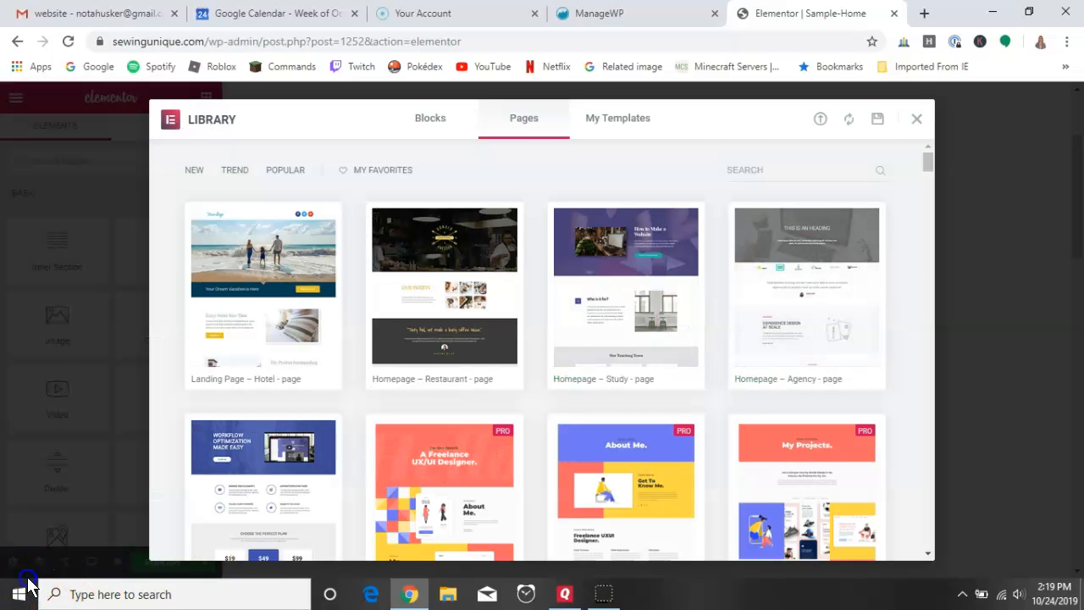
scroll(513, 314, down, 15)
scroll(443, 313, up, 3)
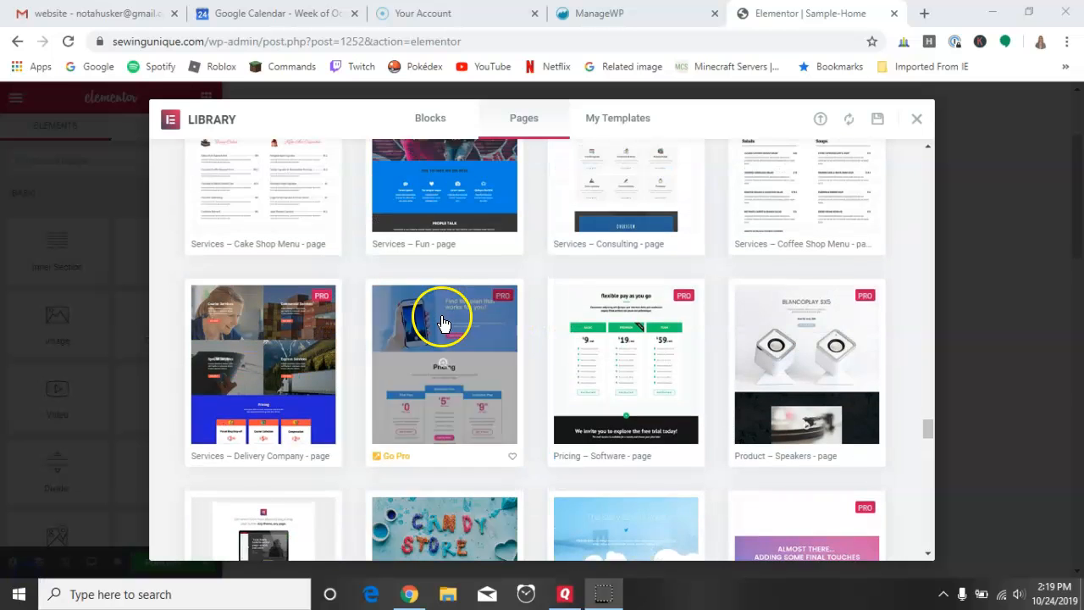
scroll(443, 322, down, 2)
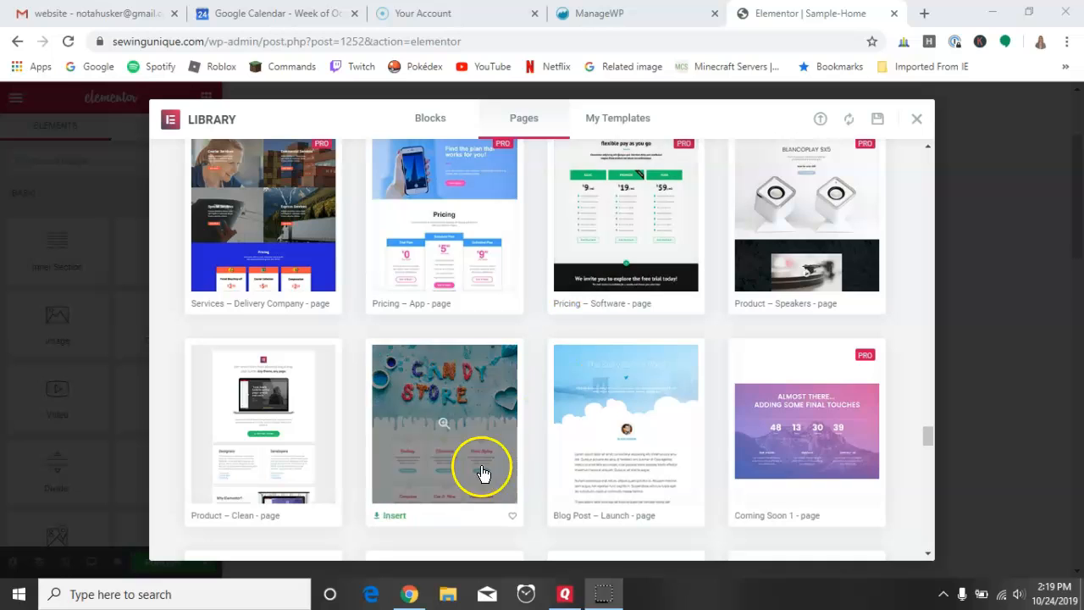
click(462, 441)
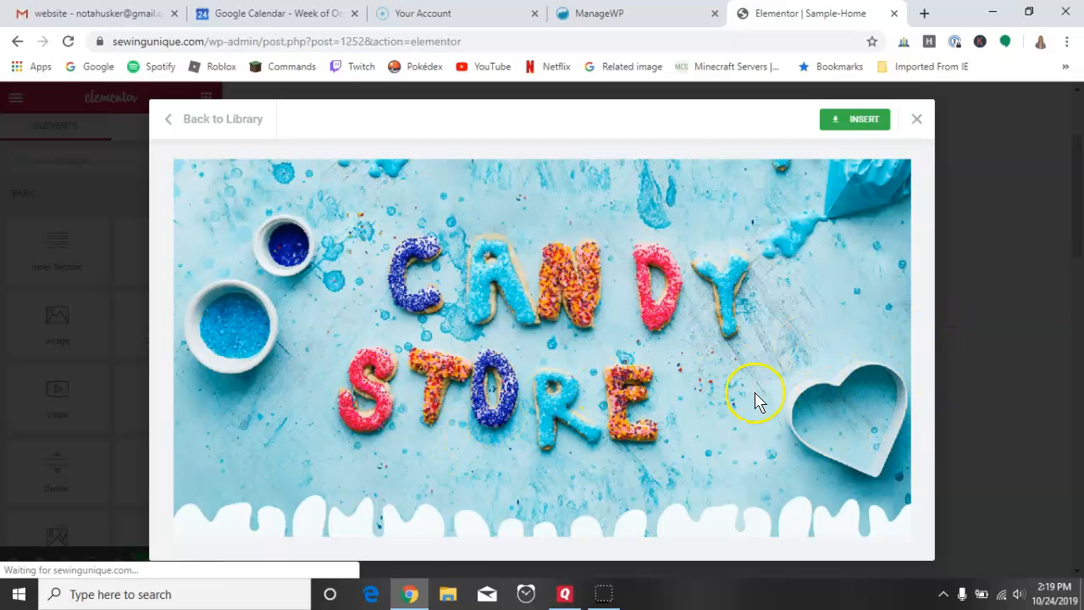
- Review the Candy Store template's sections and insert the template into the Sample-Home page
scroll(701, 429, down, 1)
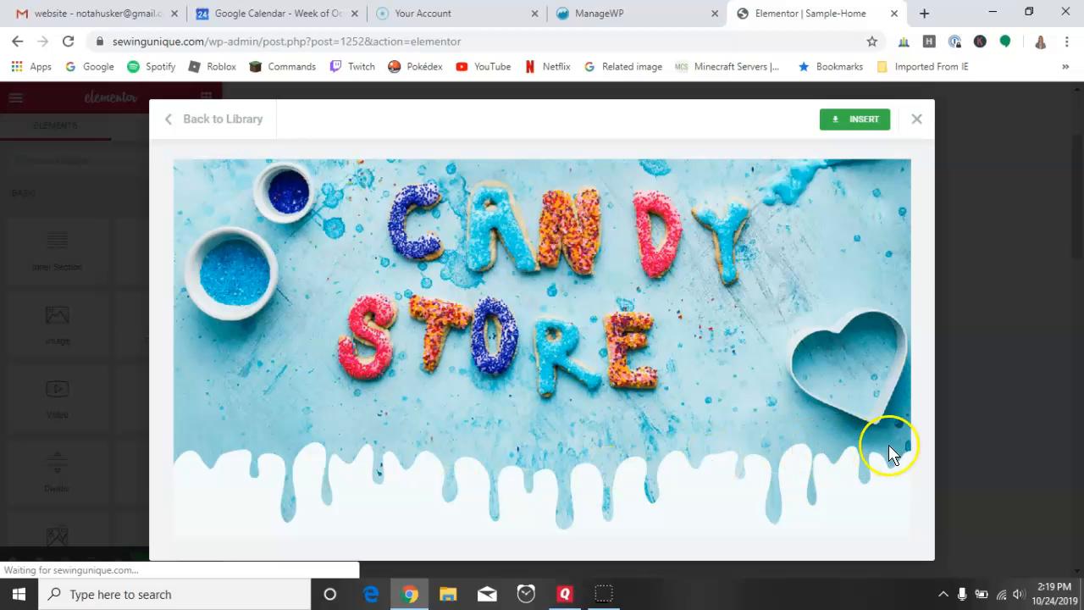
scroll(781, 389, down, 5)
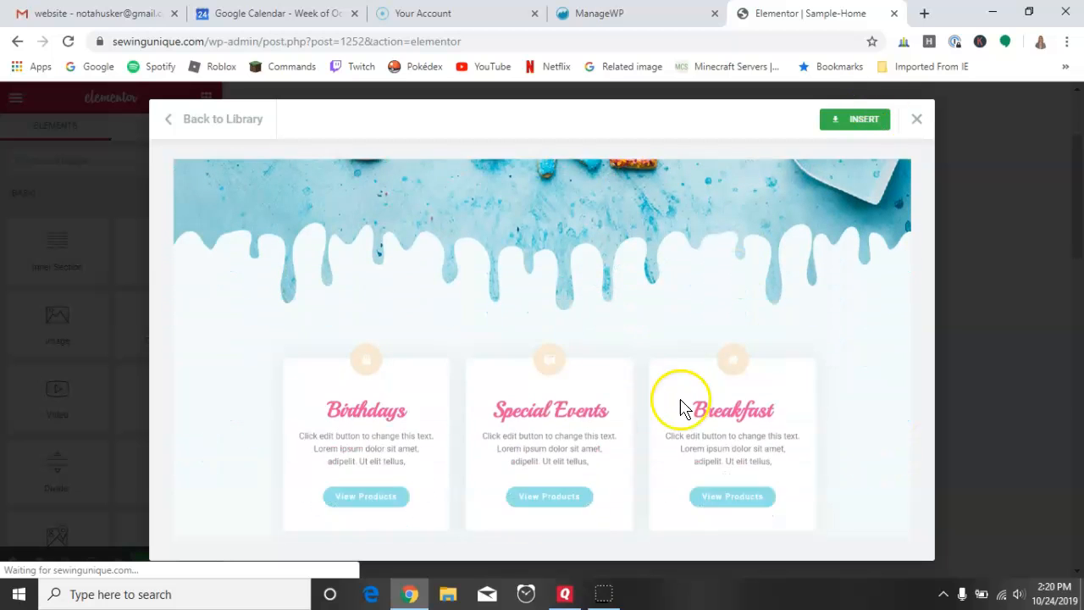
scroll(696, 428, down, 5)
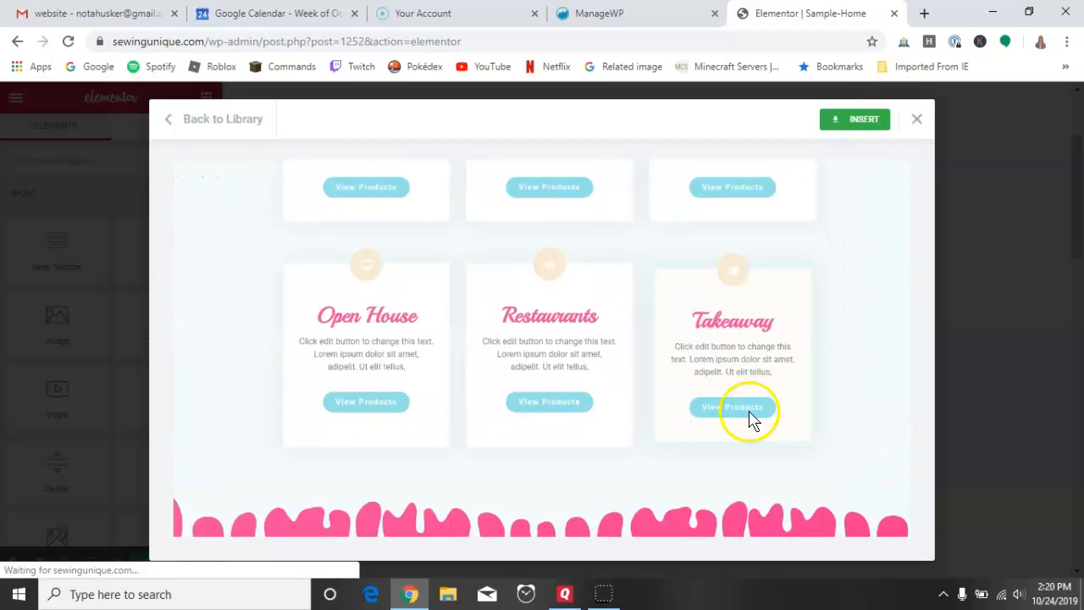
scroll(695, 425, down, 3)
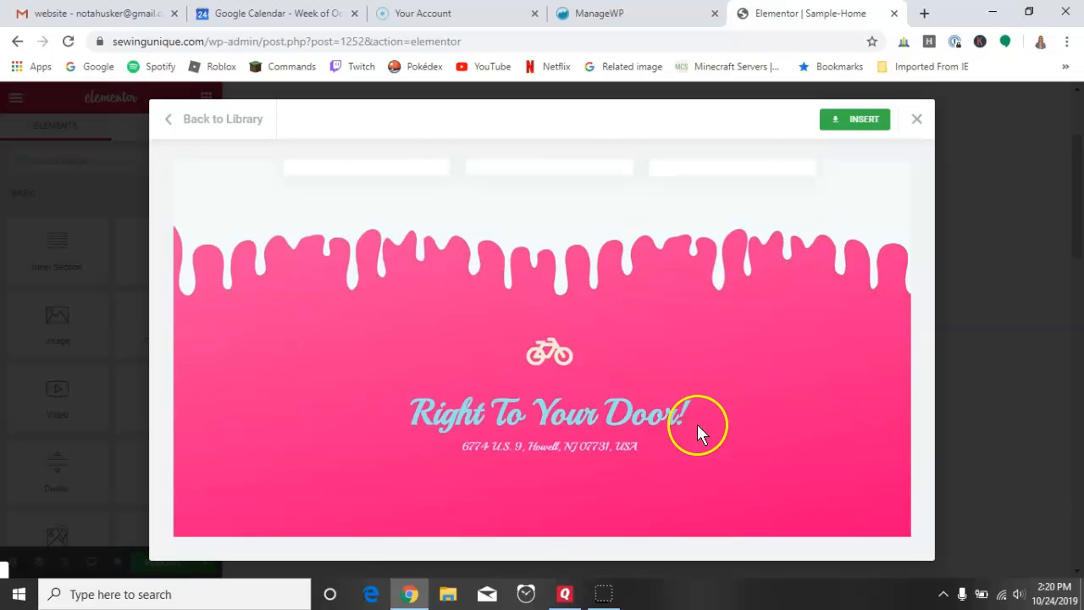
scroll(704, 280, up, 13)
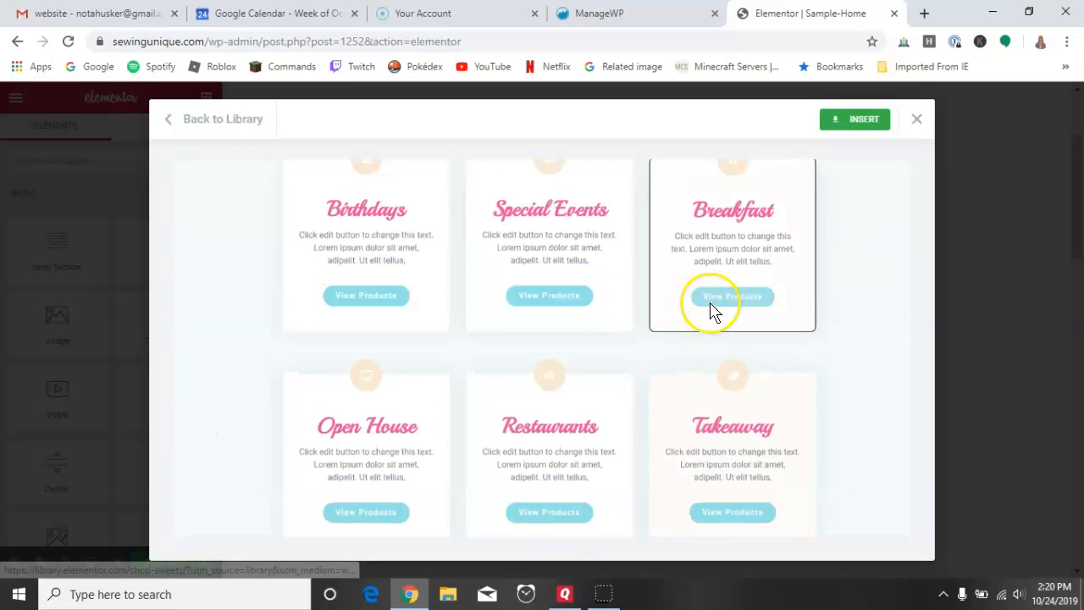
scroll(777, 275, up, 2)
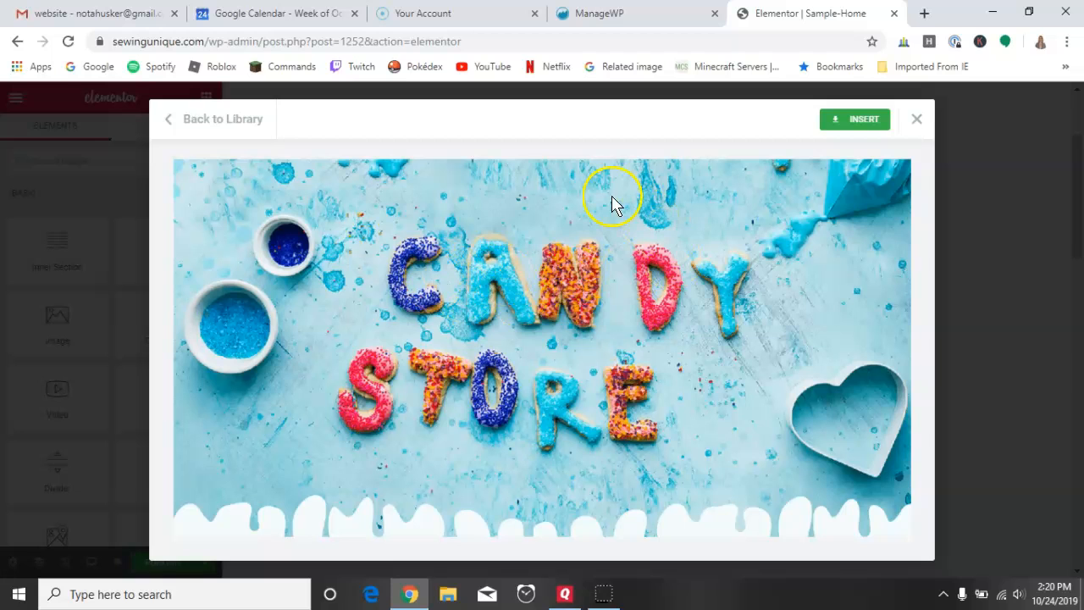
click(857, 125)
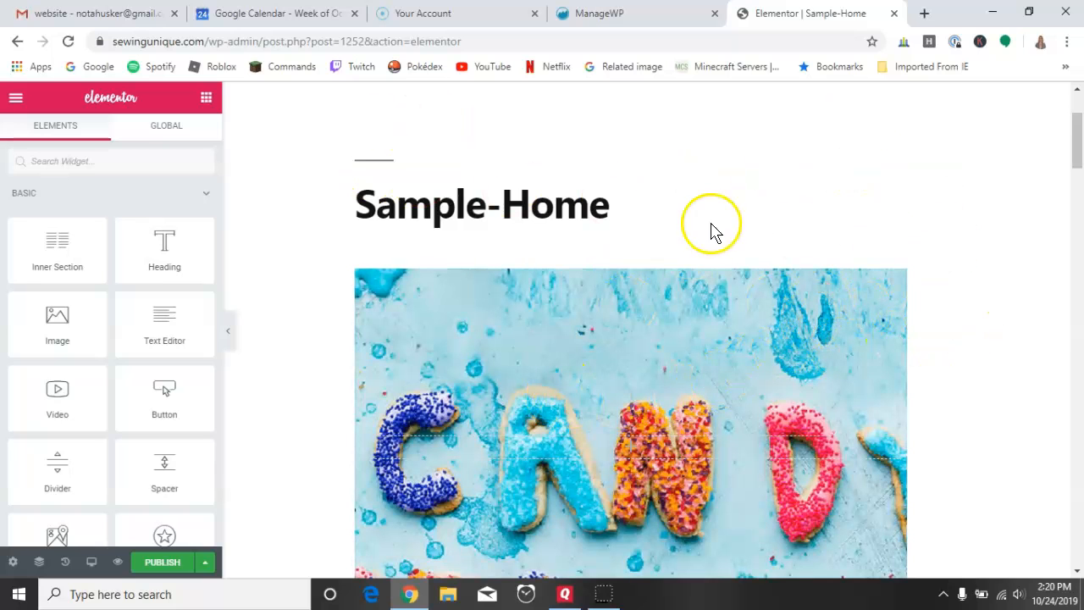
- Set the Sample-Home page's layout to Elementor Full Width in its page settings
scroll(881, 305, down, 5)
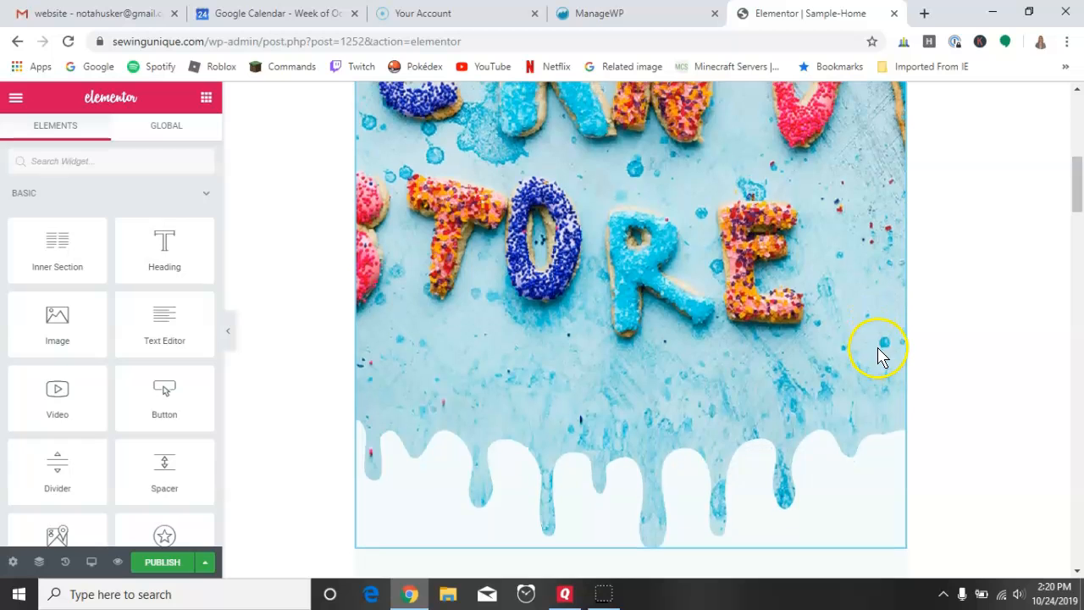
scroll(881, 356, up, 5)
click(16, 100)
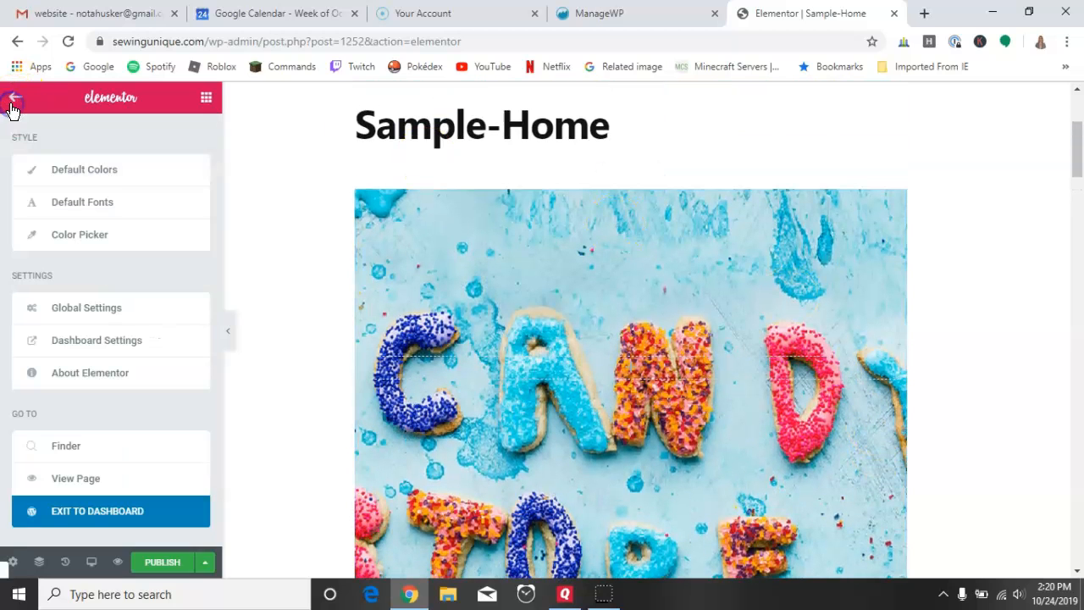
click(156, 518)
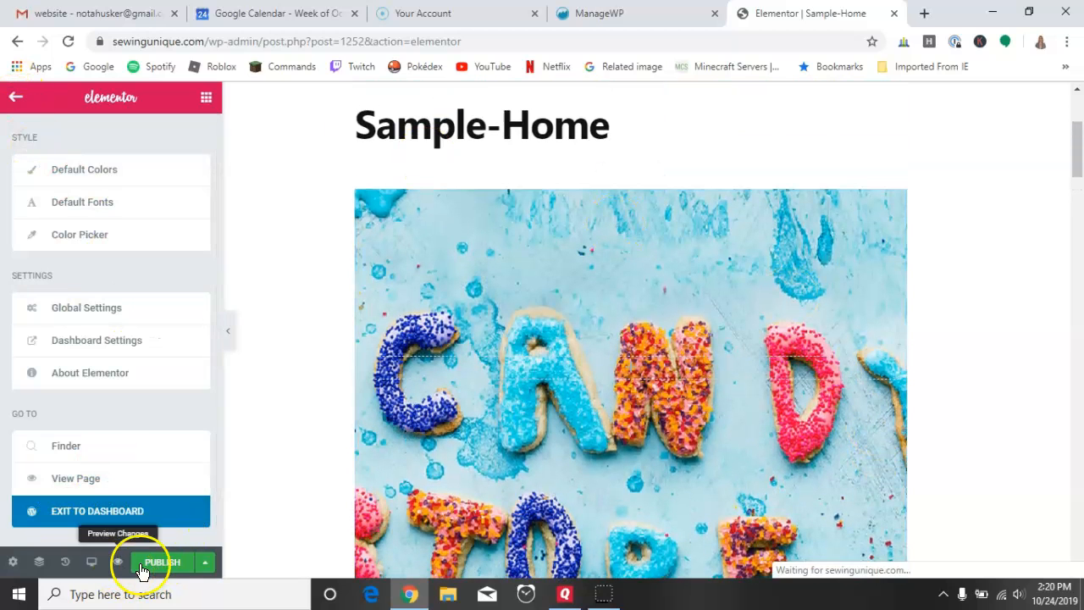
click(11, 562)
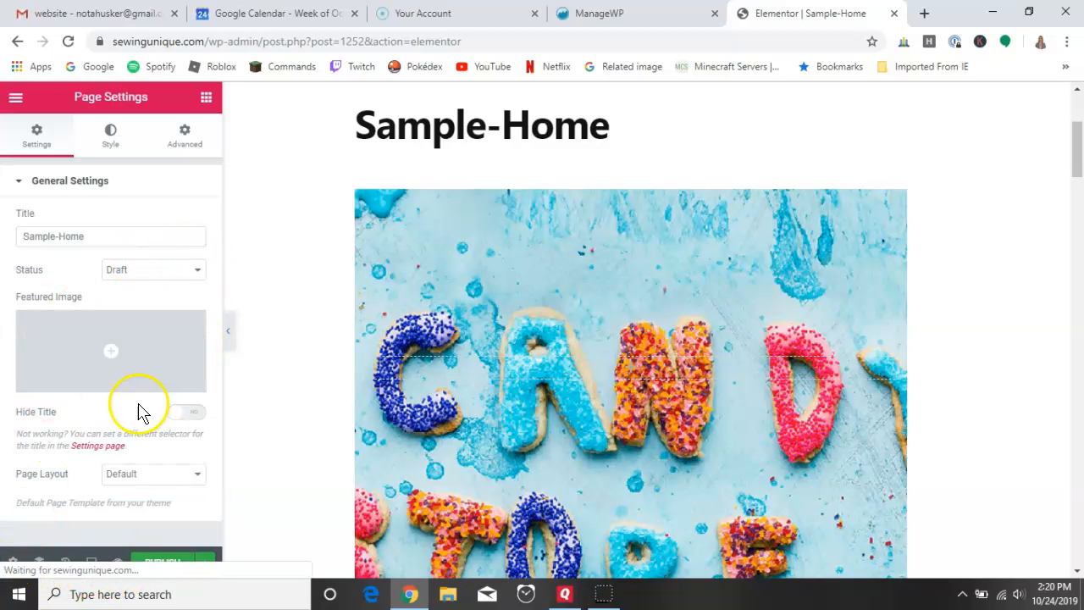
click(197, 475)
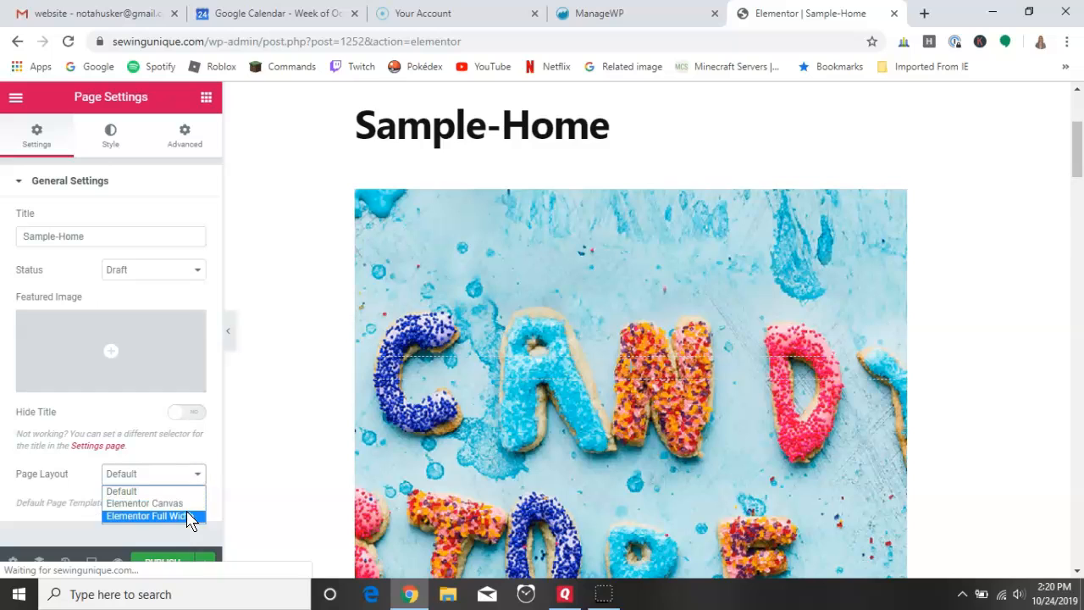
click(188, 516)
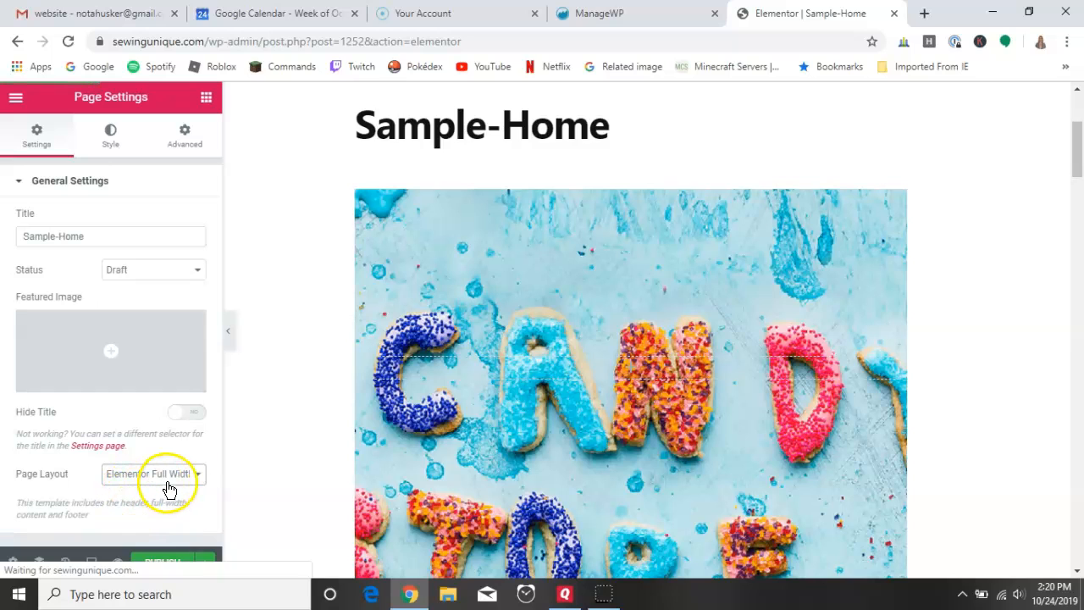
click(153, 564)
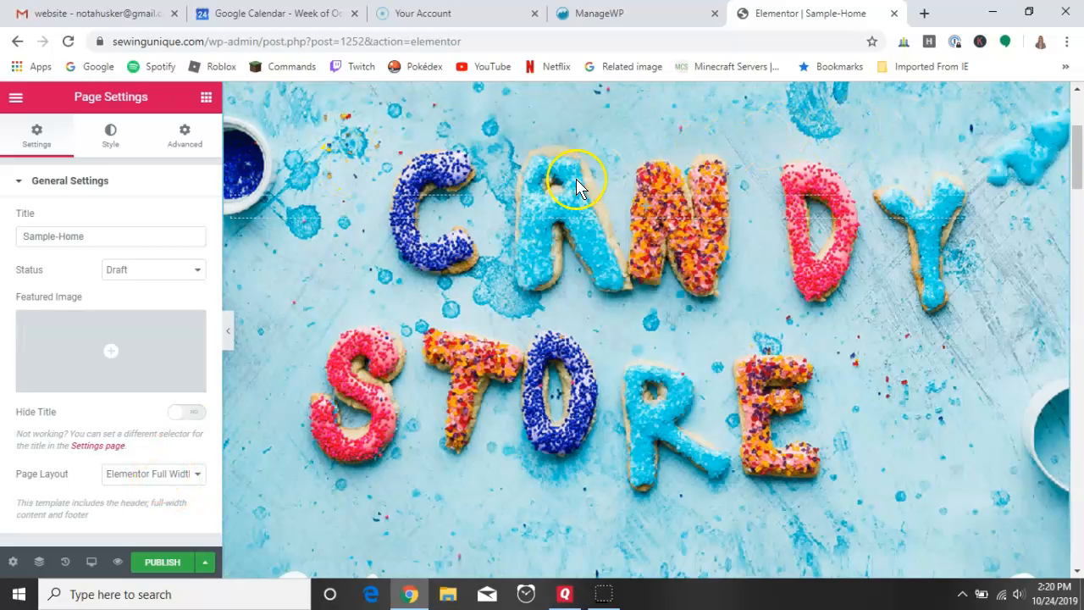
- Try the Elementor Canvas page layout and switch back to Elementor Full Width
click(178, 473)
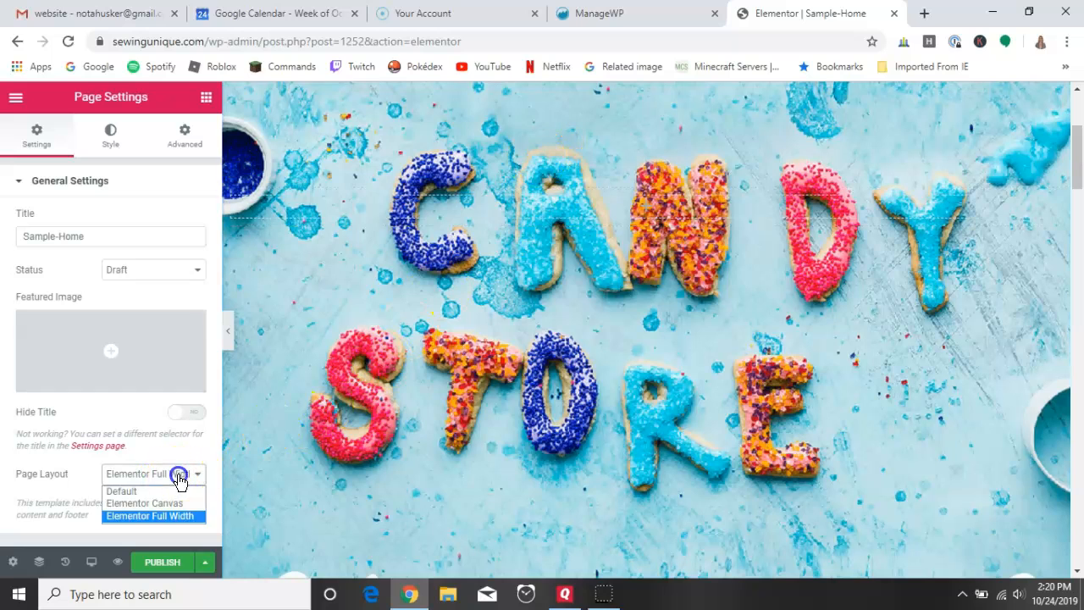
click(146, 503)
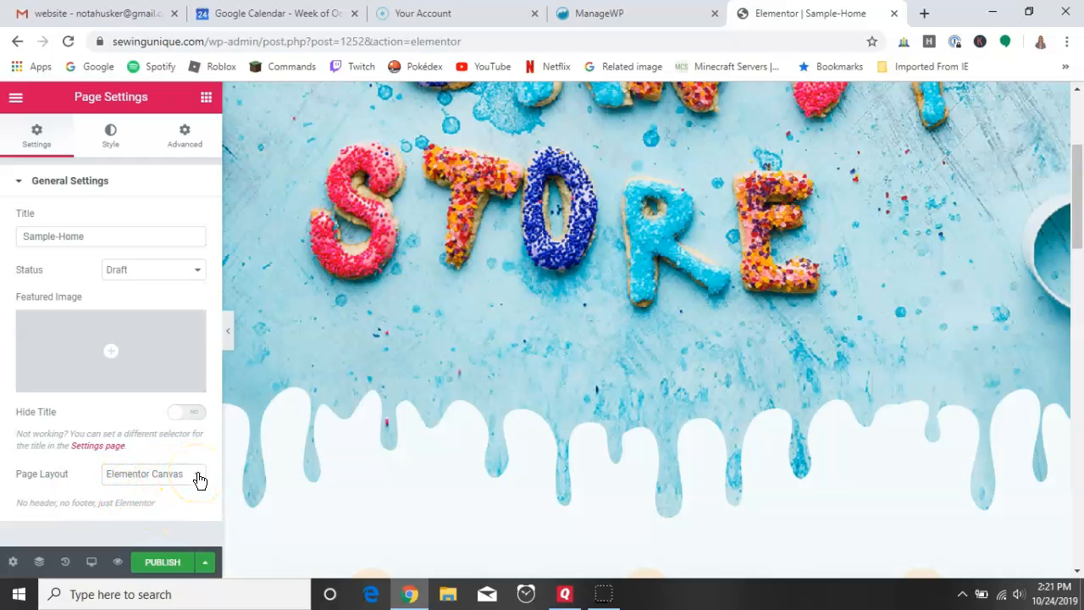
click(198, 476)
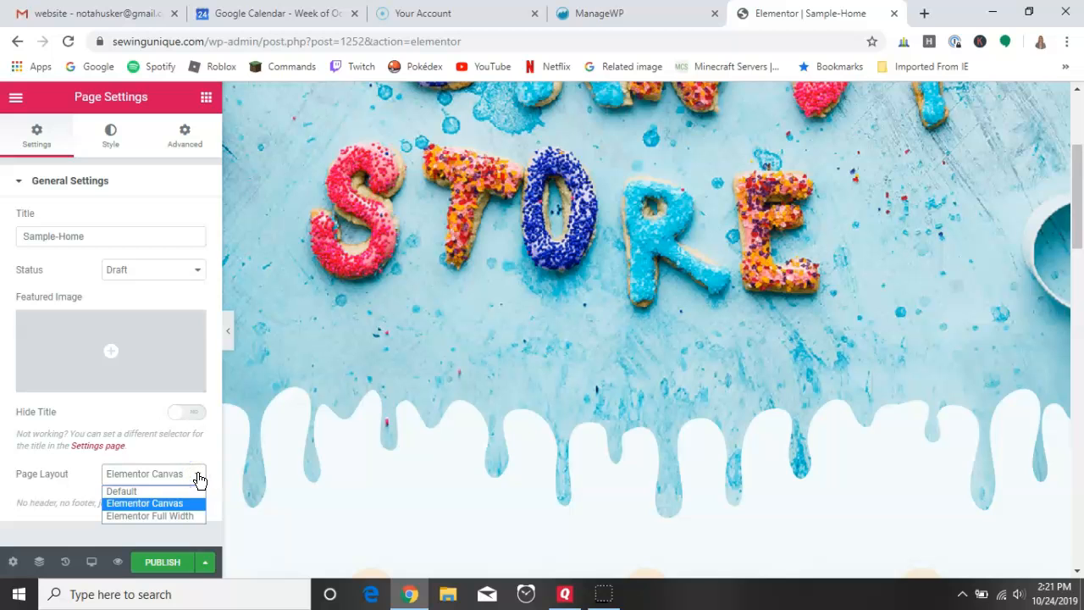
click(179, 515)
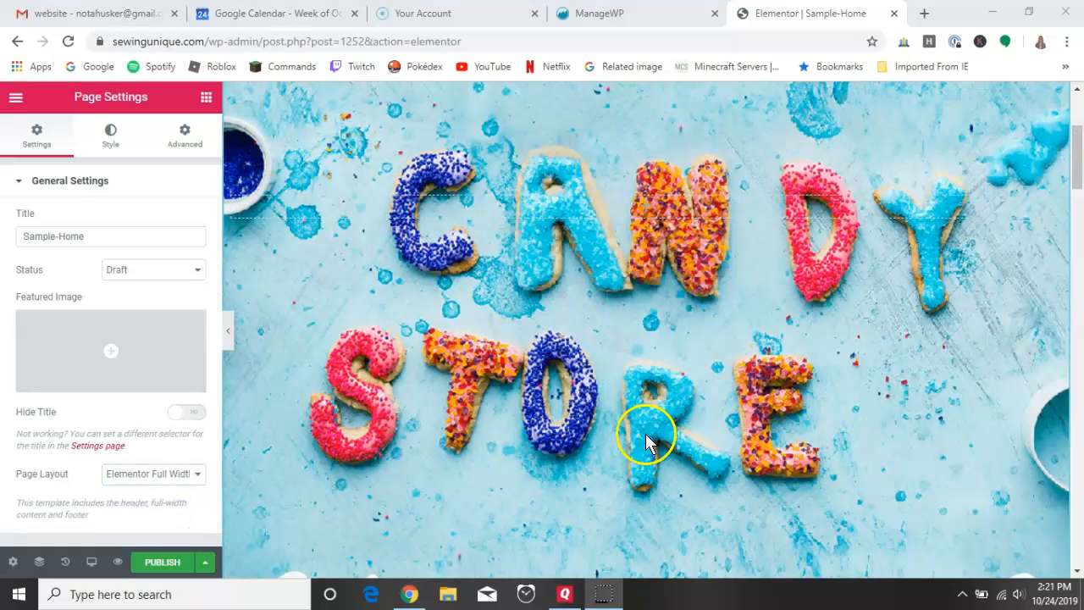
- Preview the page with the editing panel hidden and at tablet and mobile sizes, and return to the desktop view
click(229, 339)
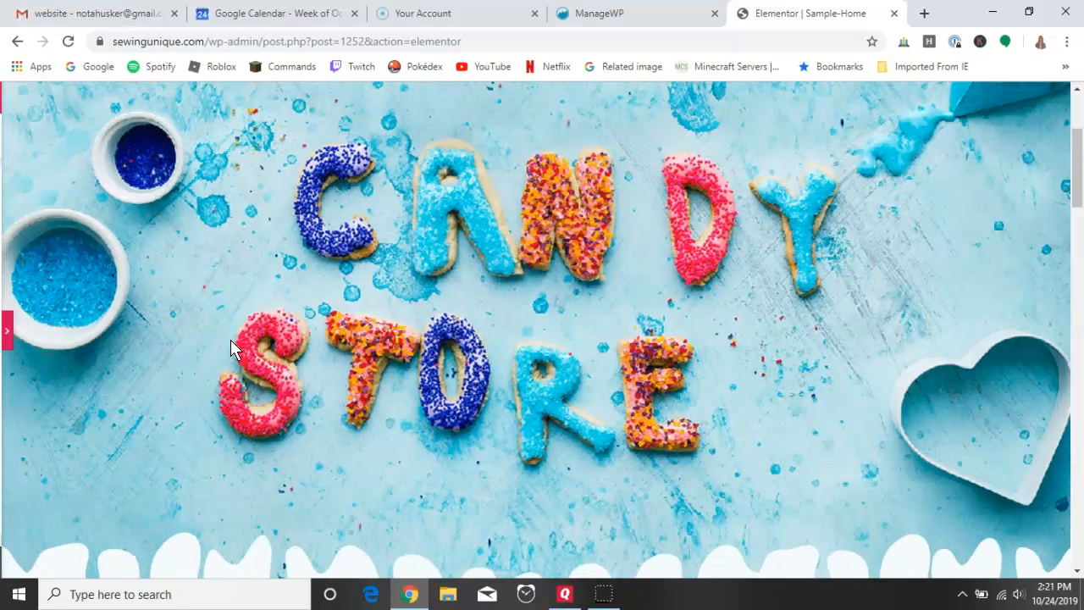
click(6, 329)
click(89, 562)
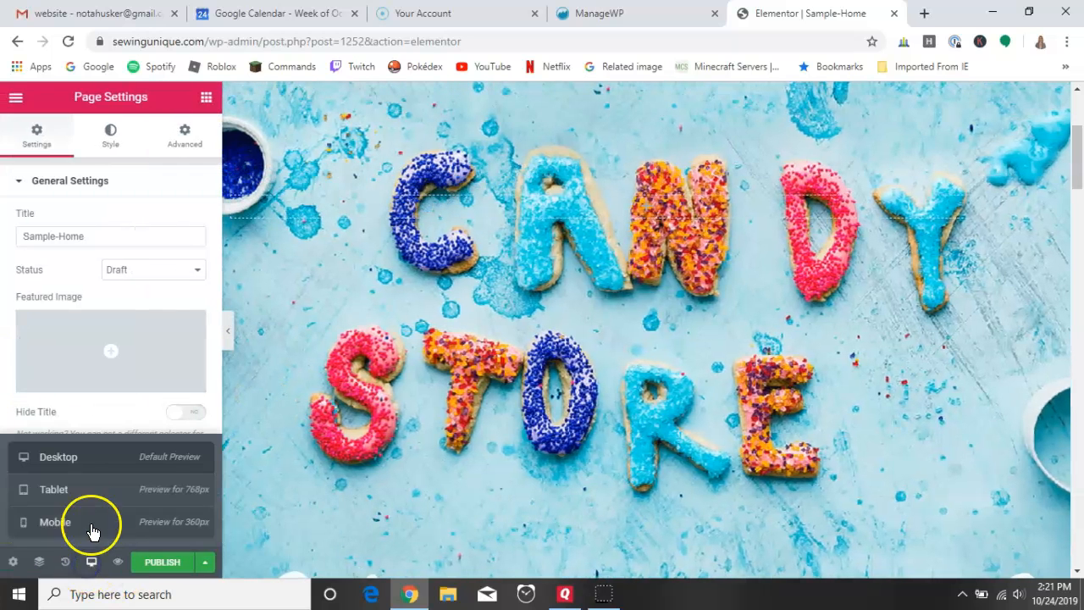
click(83, 499)
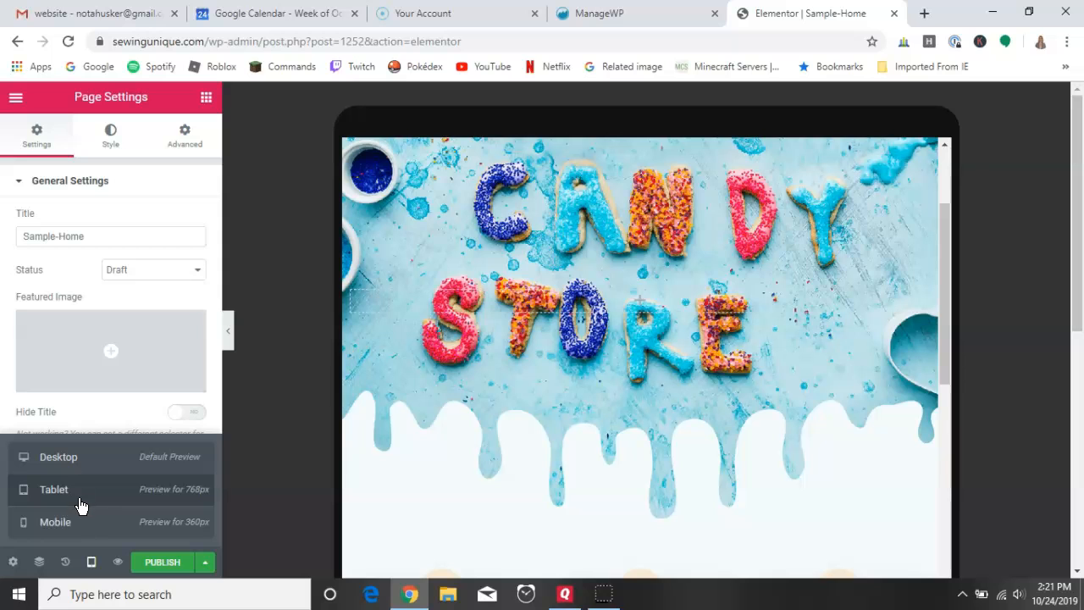
click(71, 536)
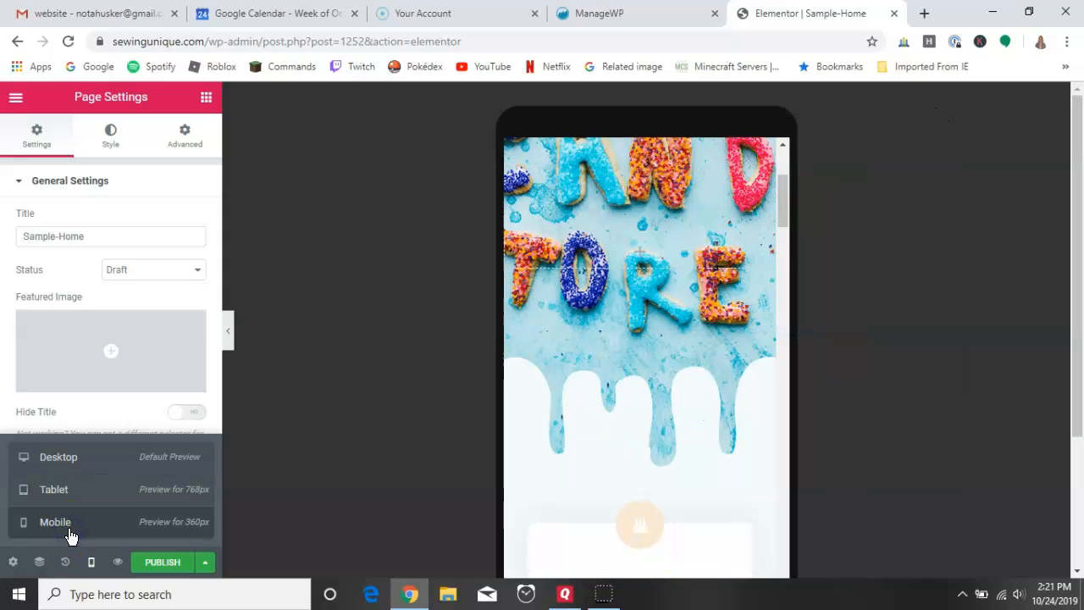
drag(779, 204, 769, 175)
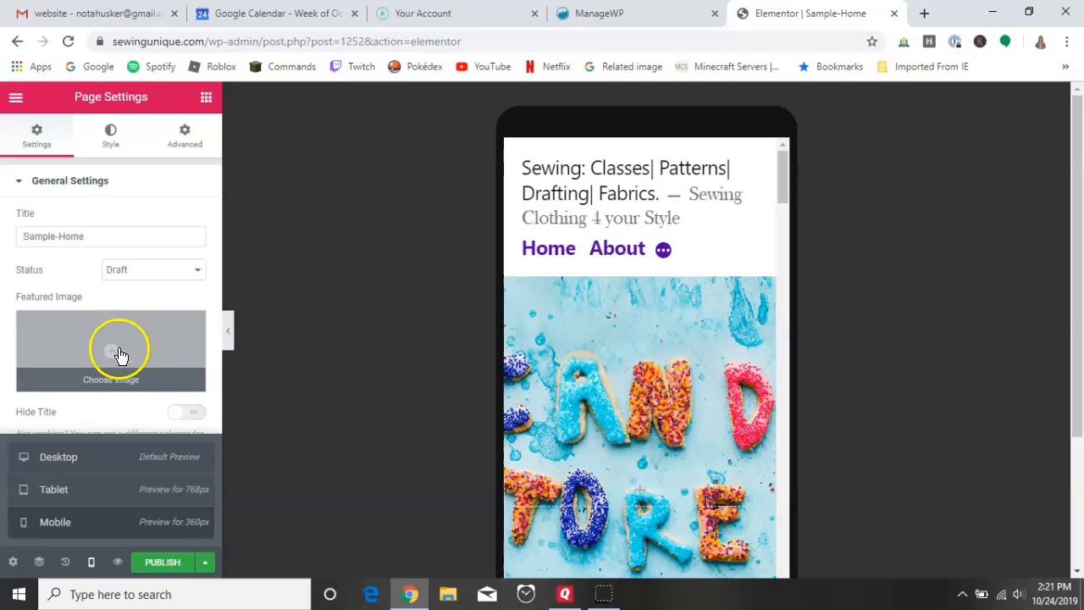
click(79, 457)
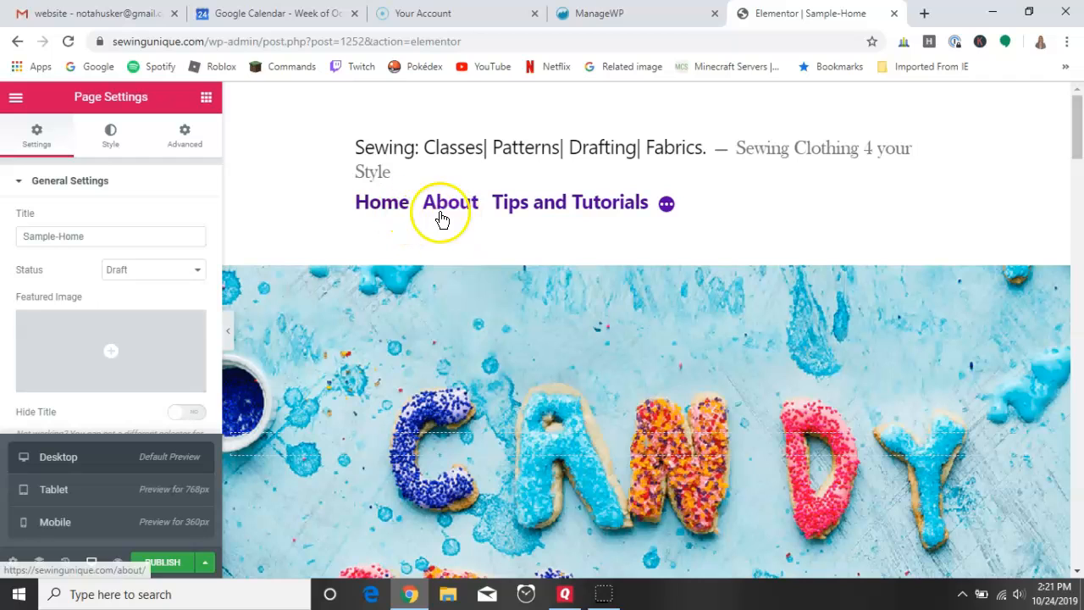
mouse_move(659, 210)
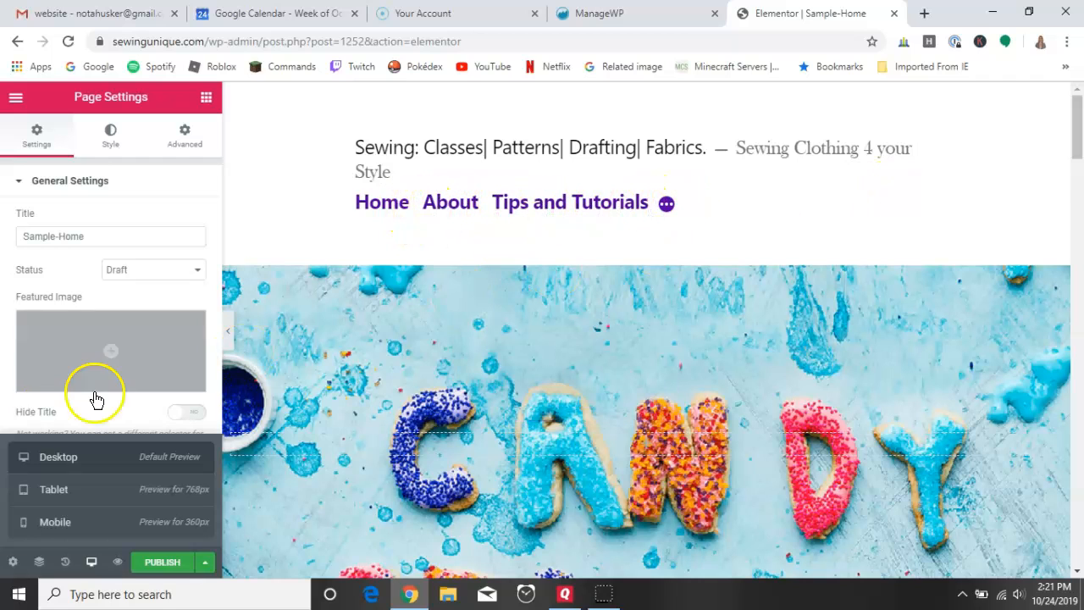
click(706, 337)
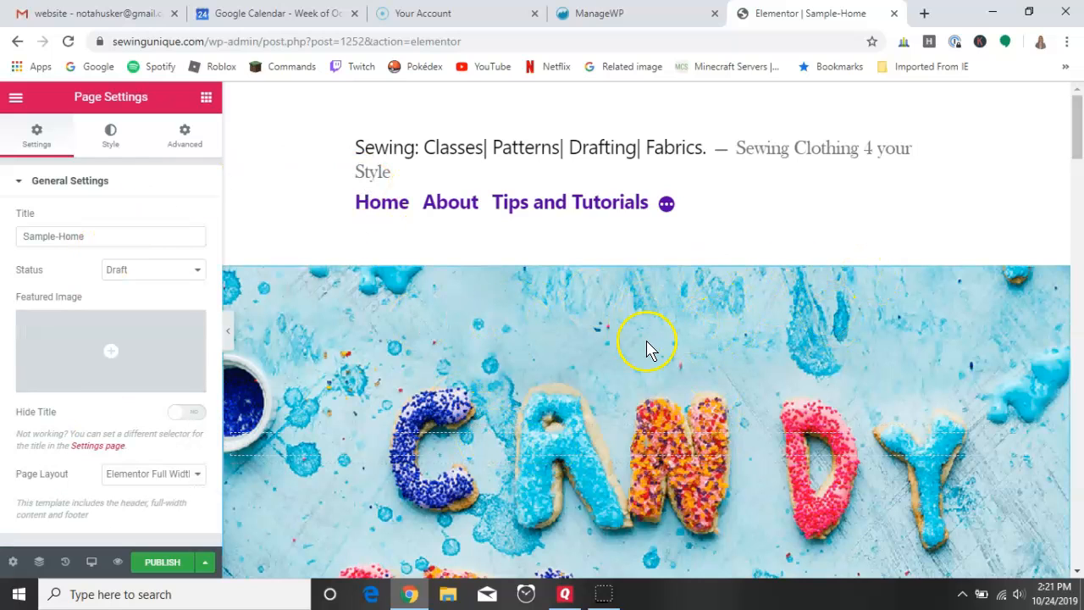
- Examine the layout settings of the Candy Store banner section and of the three-card section below it
click(112, 131)
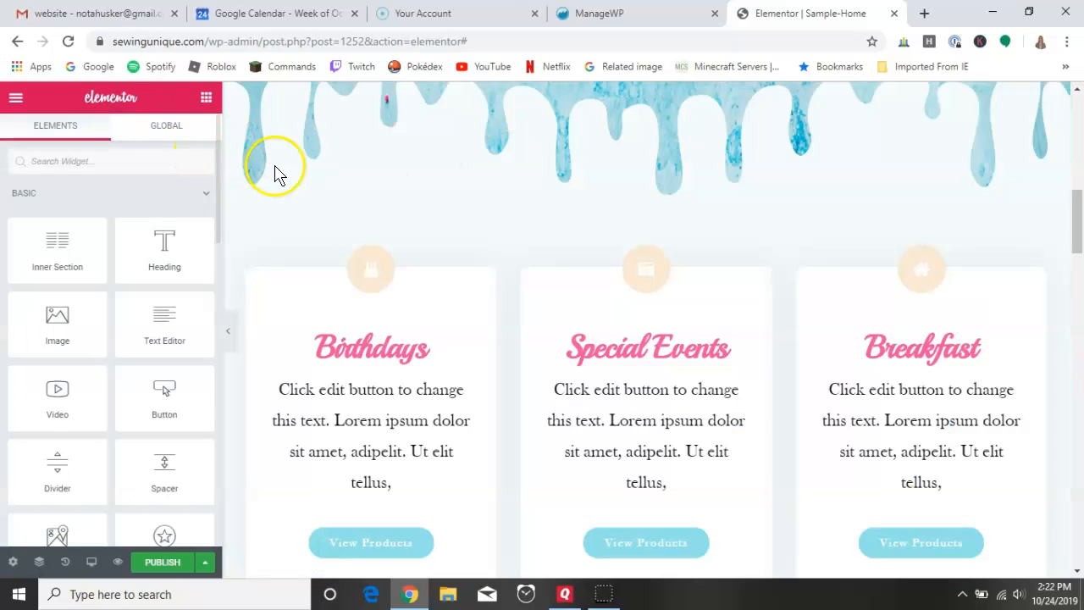
scroll(584, 194, up, 3)
right_click(612, 241)
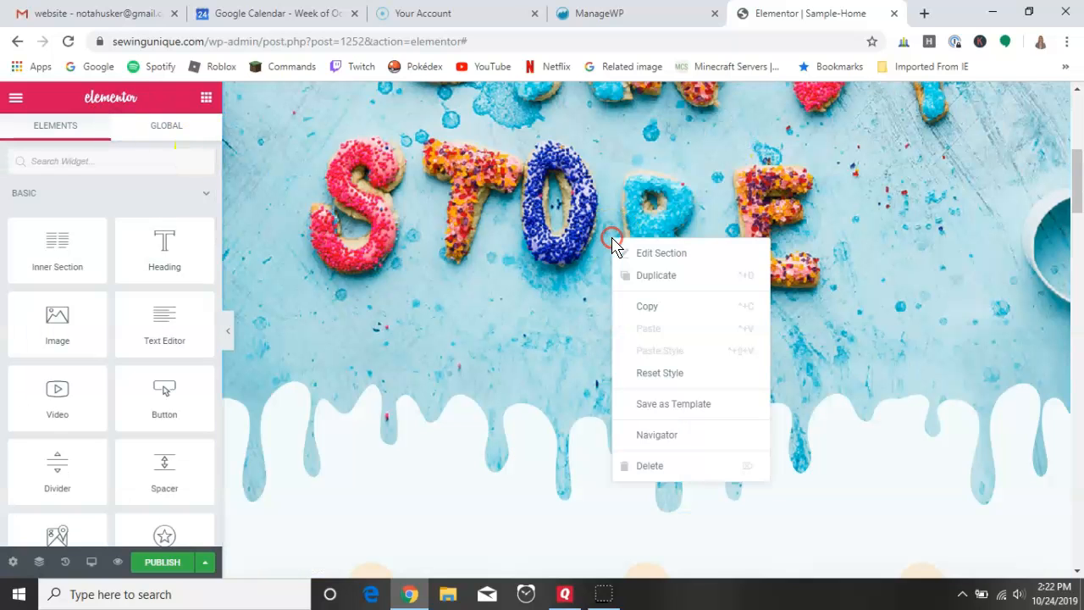
click(663, 252)
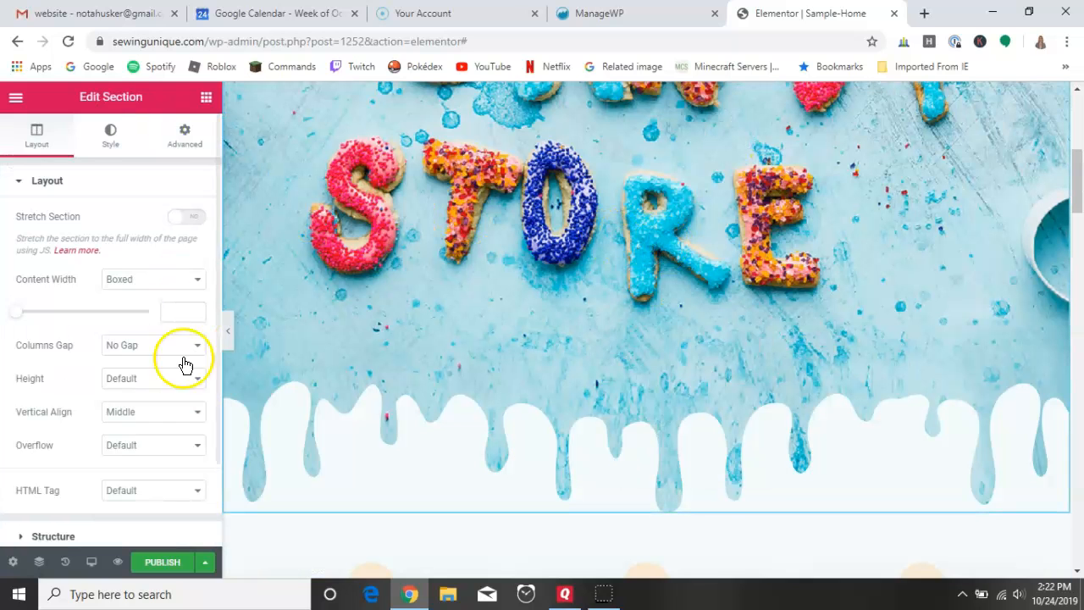
scroll(641, 240, up, 4)
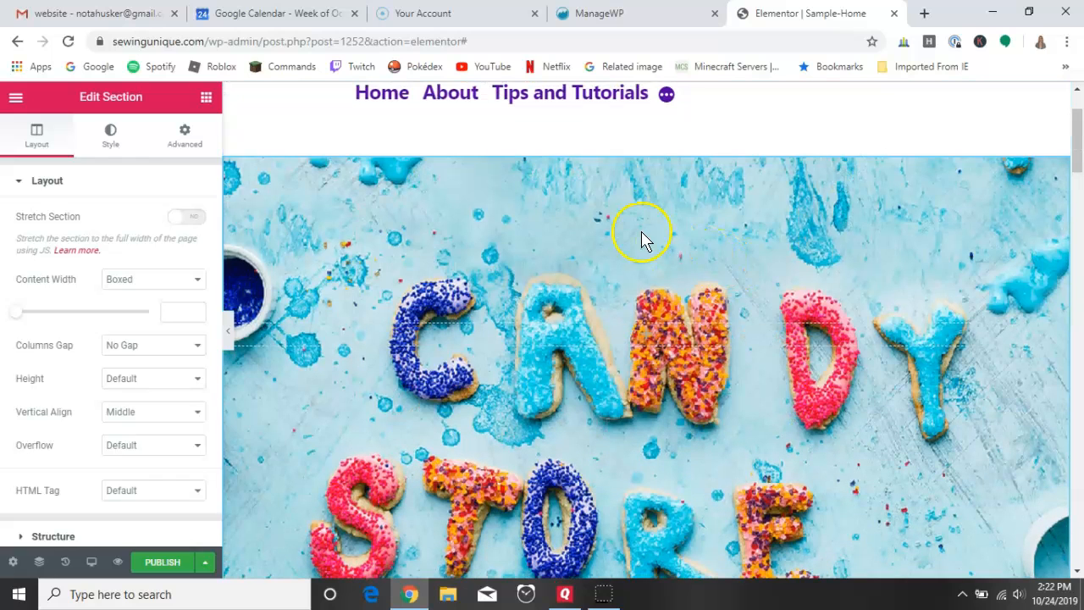
scroll(613, 464, down, 6)
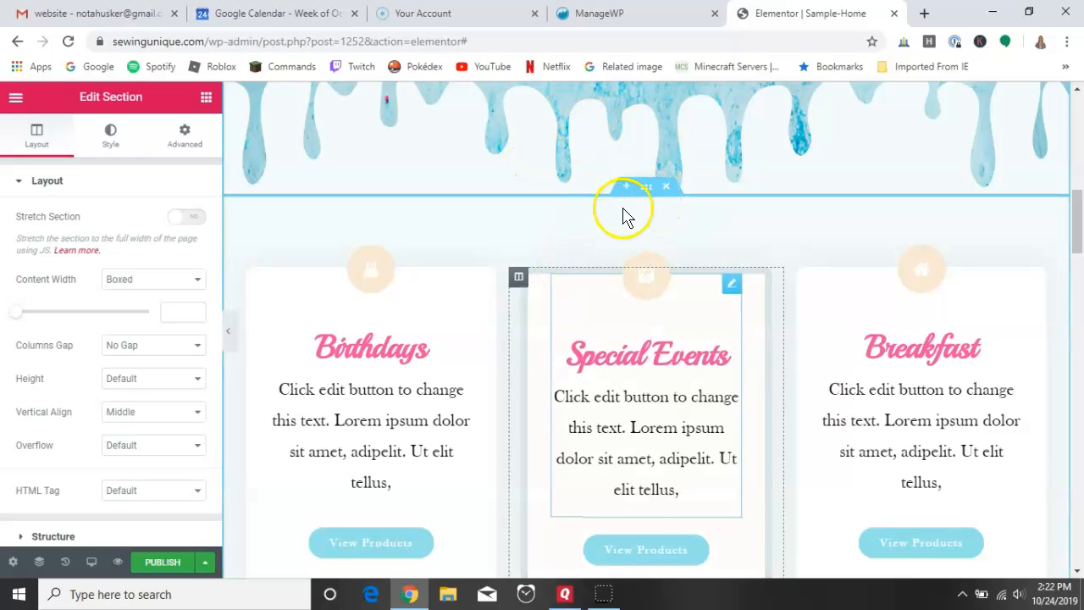
click(644, 189)
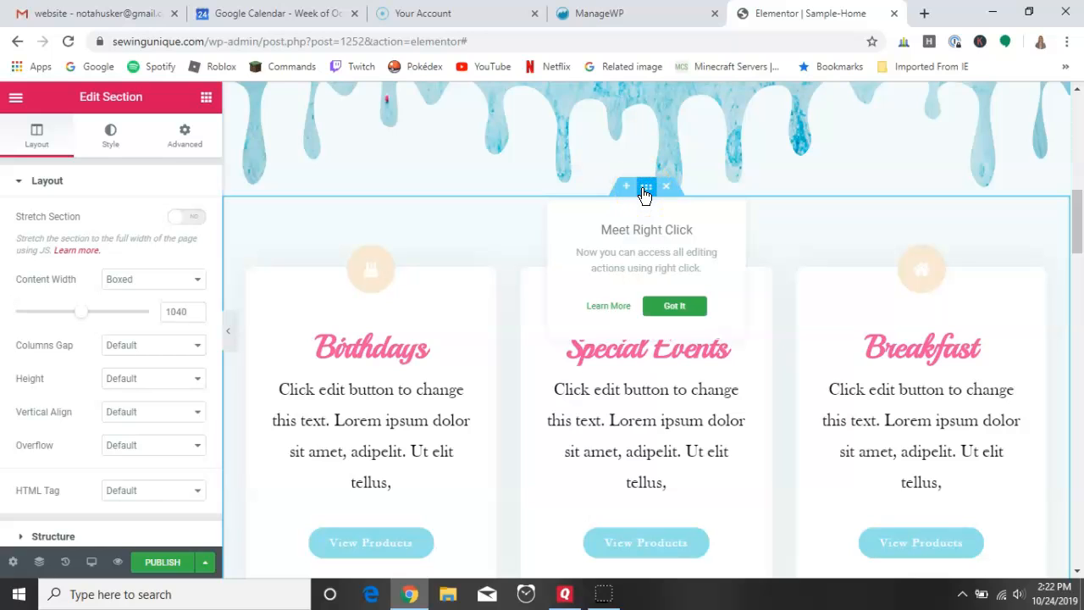
- Replace the Candy Store banner section's background image with the measuring tapes photo from the Media Library and review the banner
right_click(534, 128)
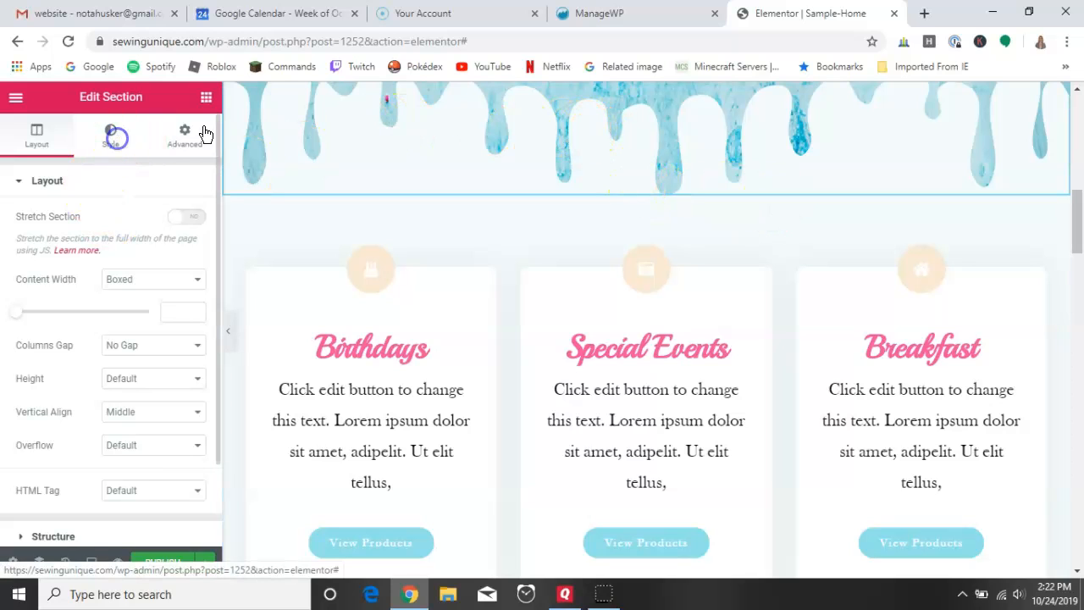
click(135, 149)
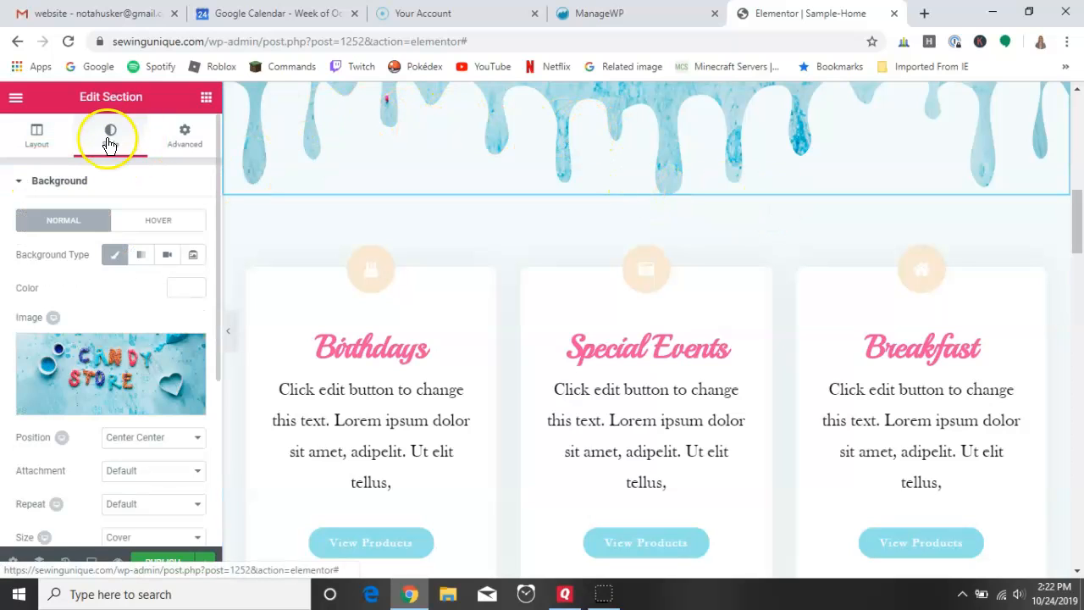
click(121, 376)
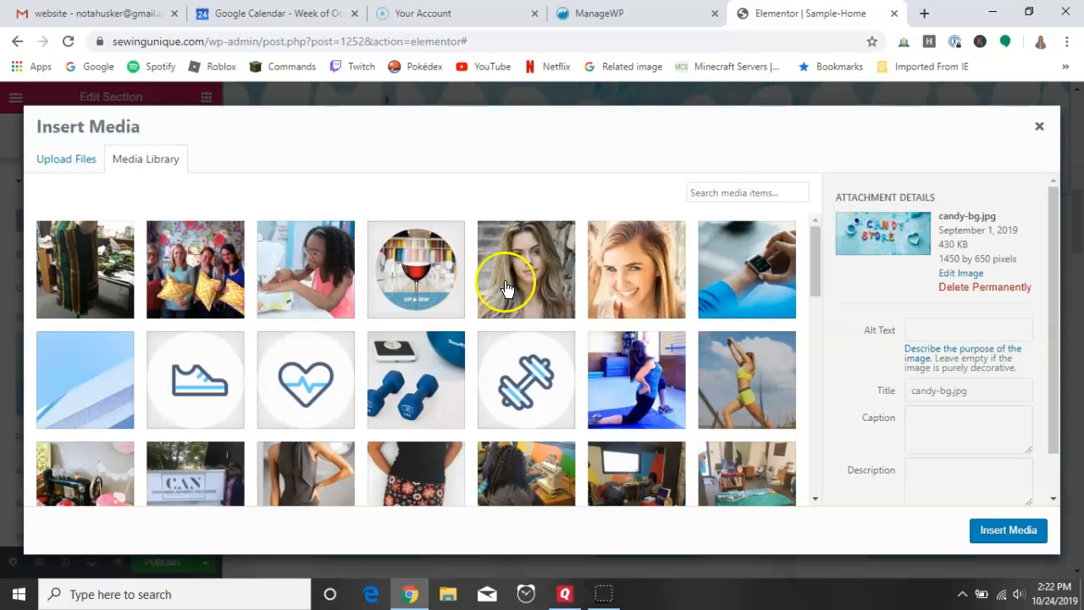
scroll(509, 378, down, 2)
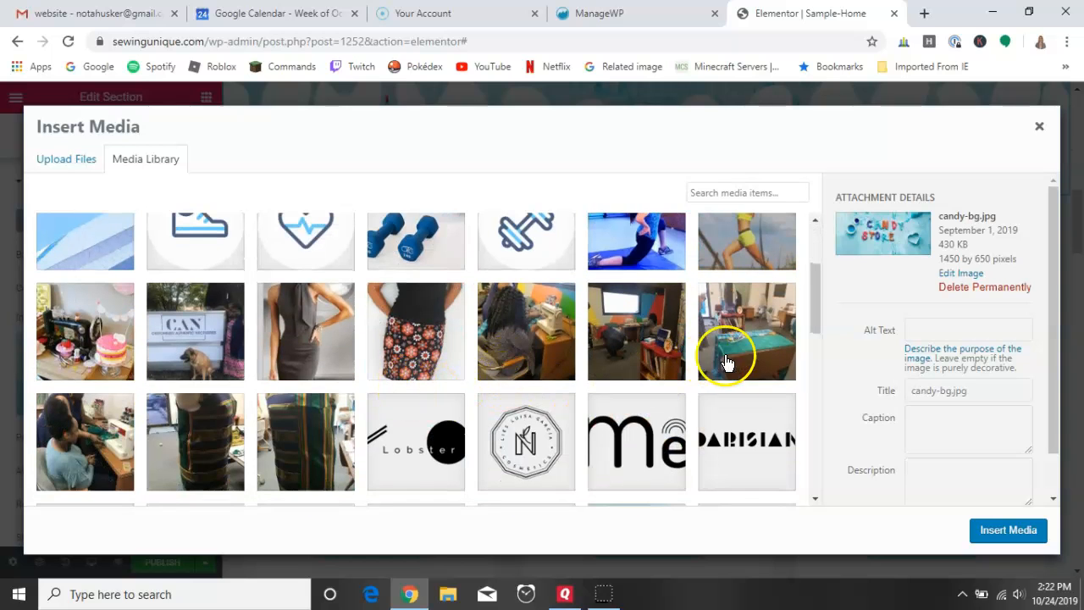
scroll(625, 387, down, 3)
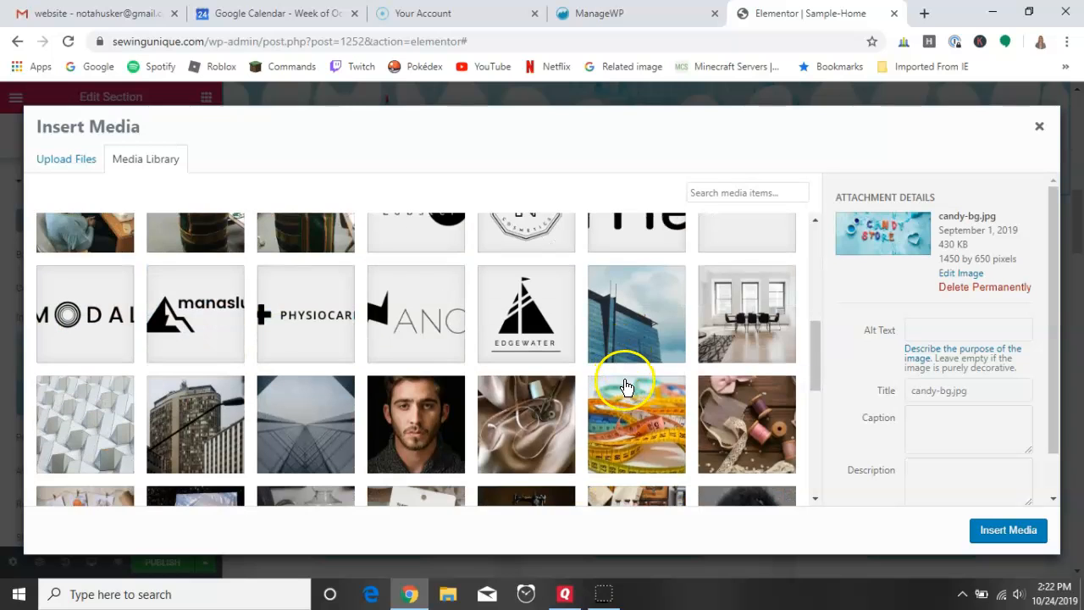
click(665, 446)
click(1005, 533)
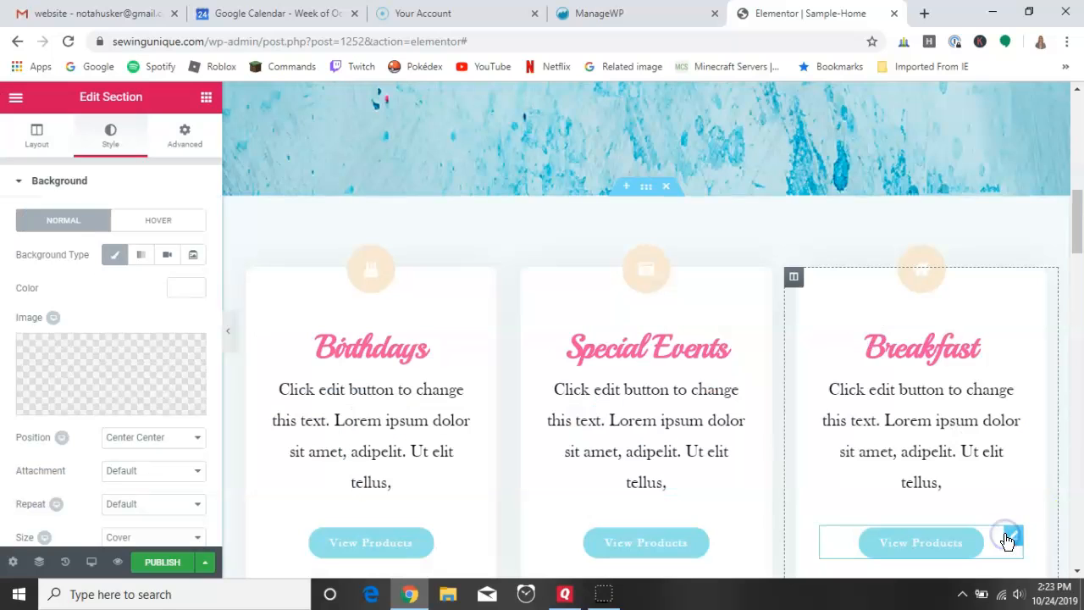
scroll(646, 339, up, 5)
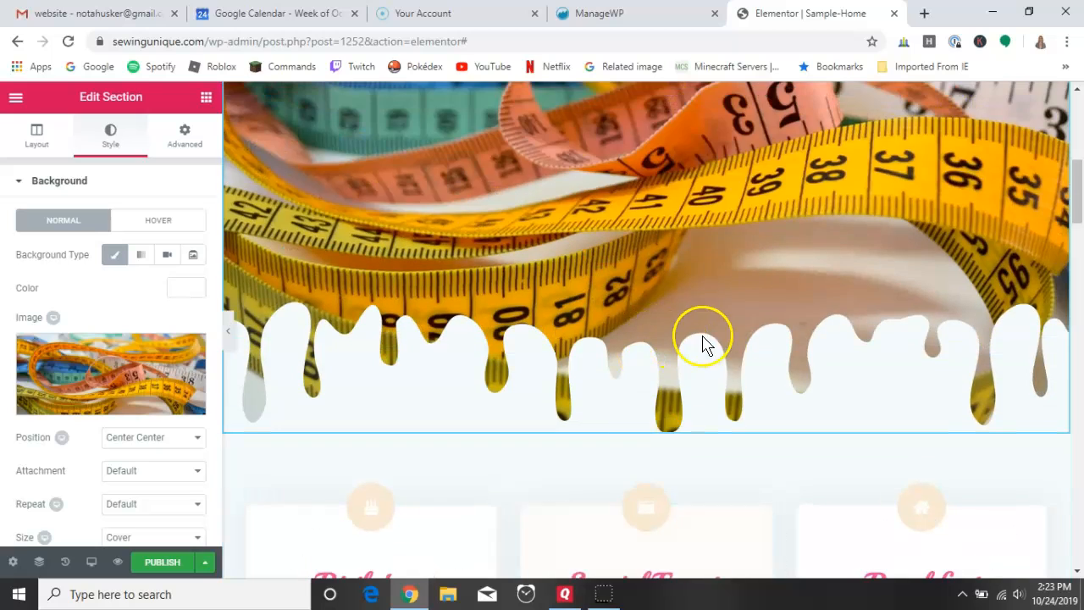
scroll(684, 222, up, 2)
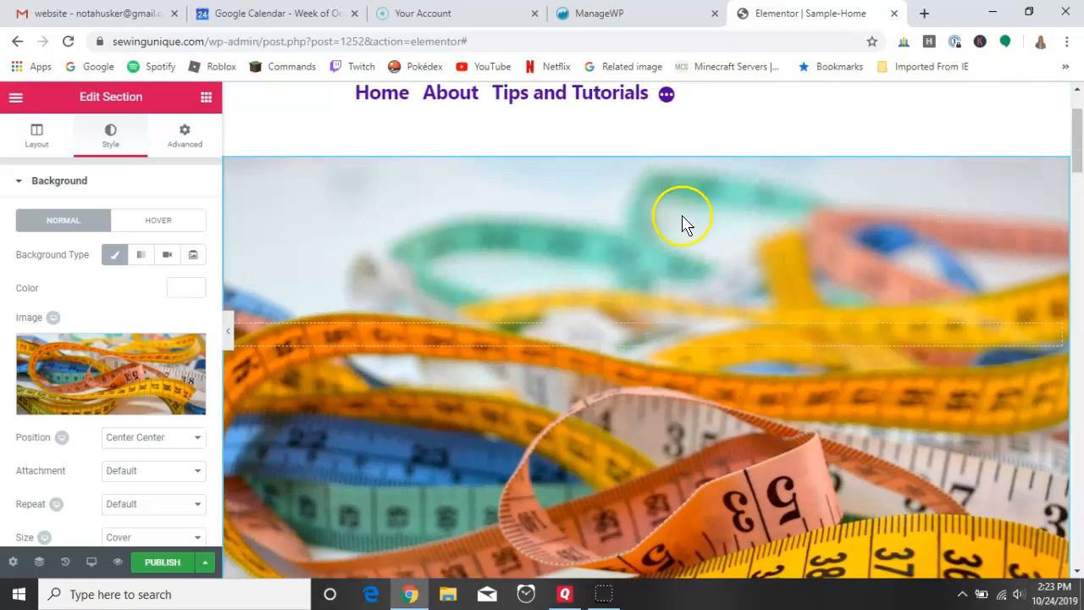
scroll(757, 283, down, 5)
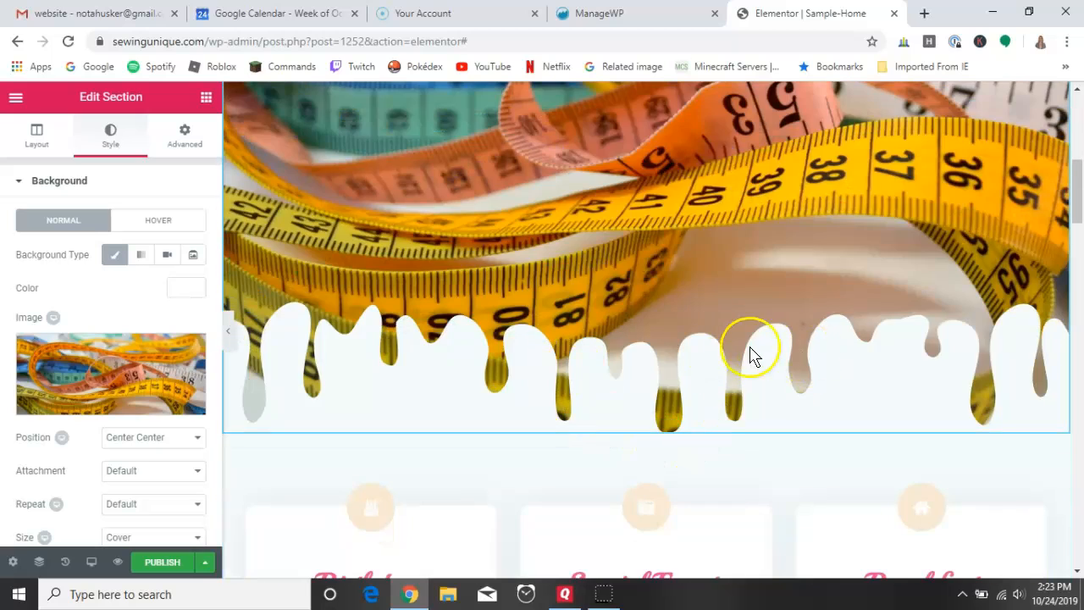
scroll(144, 431, down, 2)
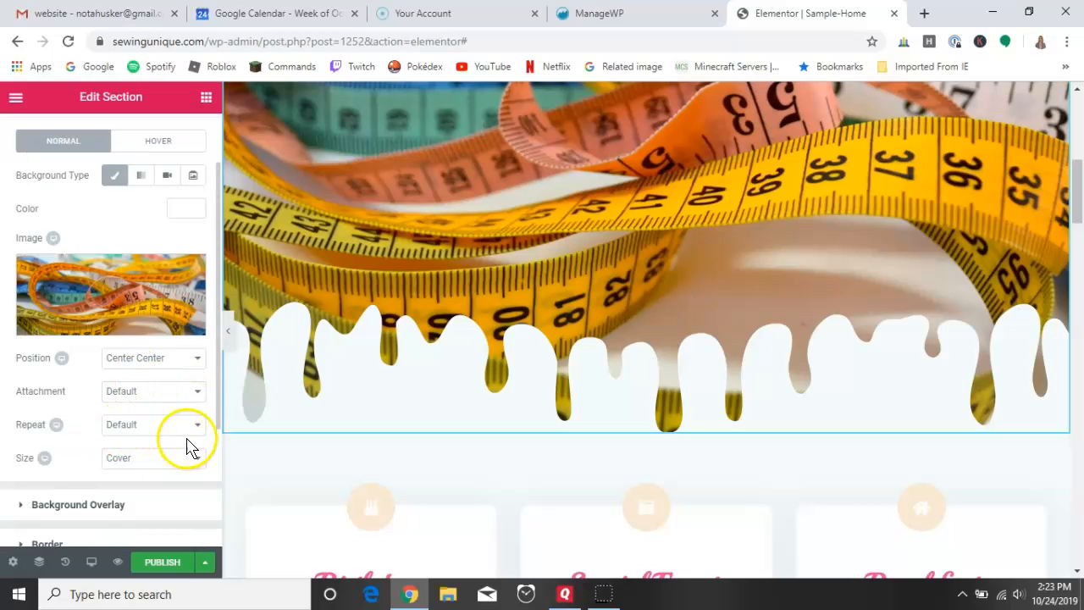
click(164, 458)
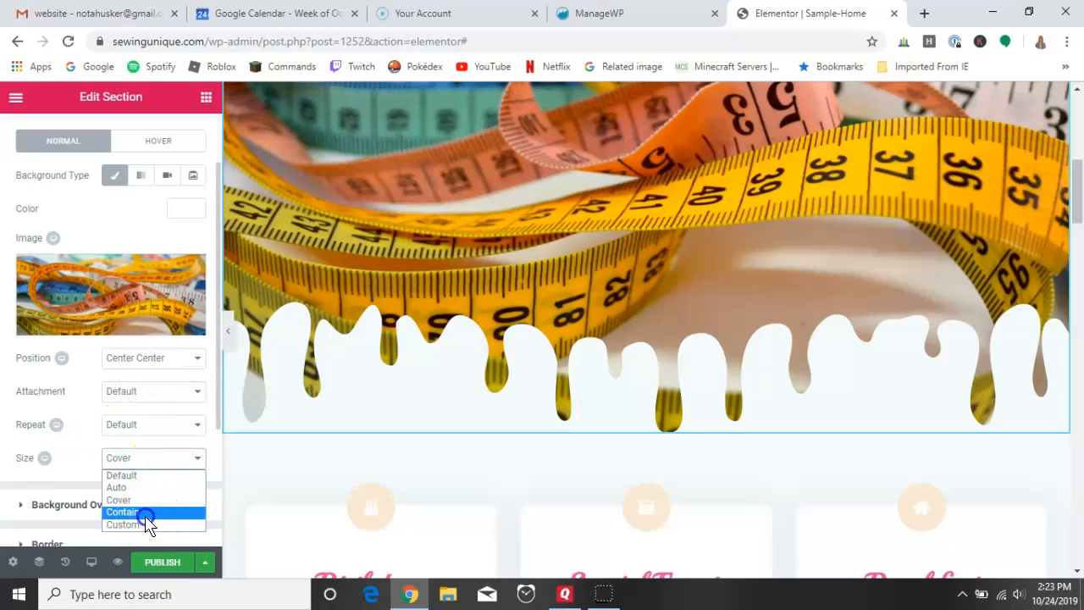
click(147, 512)
click(200, 458)
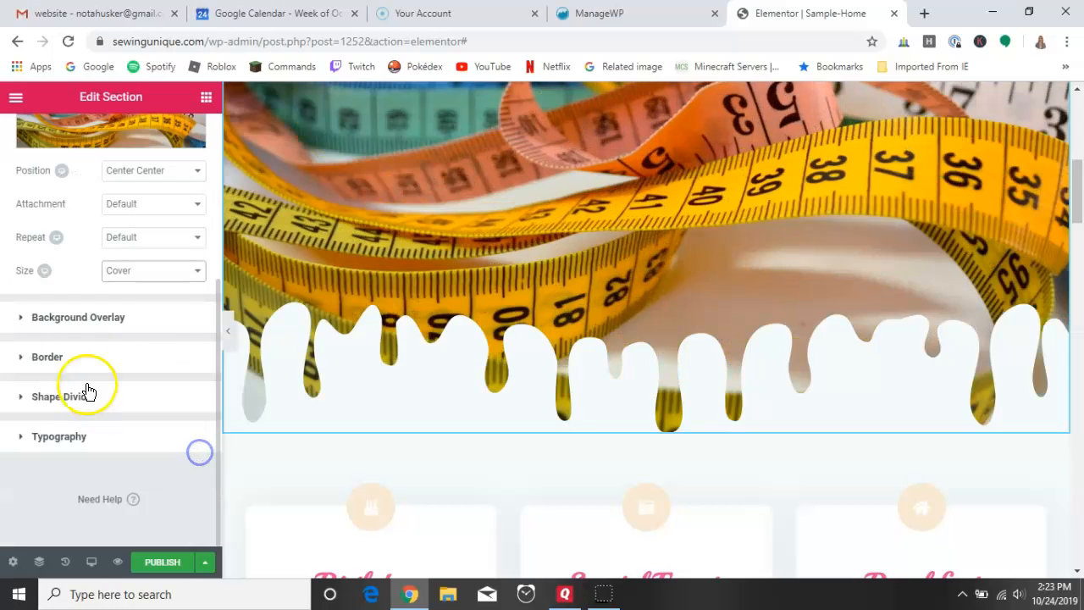
- Link the banner section's padding values and set all four sides to 0 px
scroll(78, 378, up, 3)
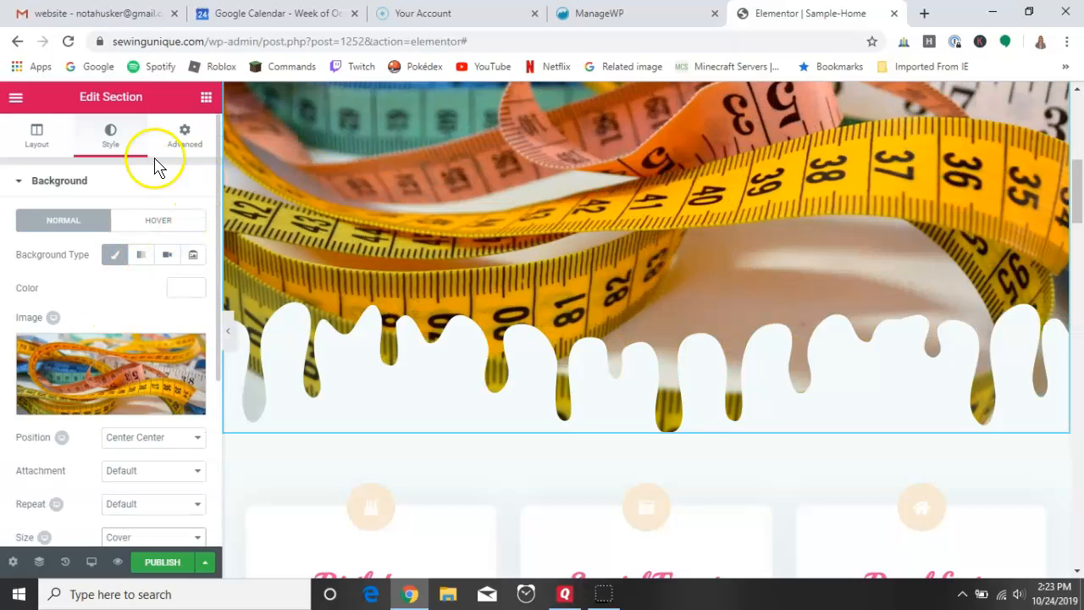
click(182, 134)
scroll(571, 324, up, 3)
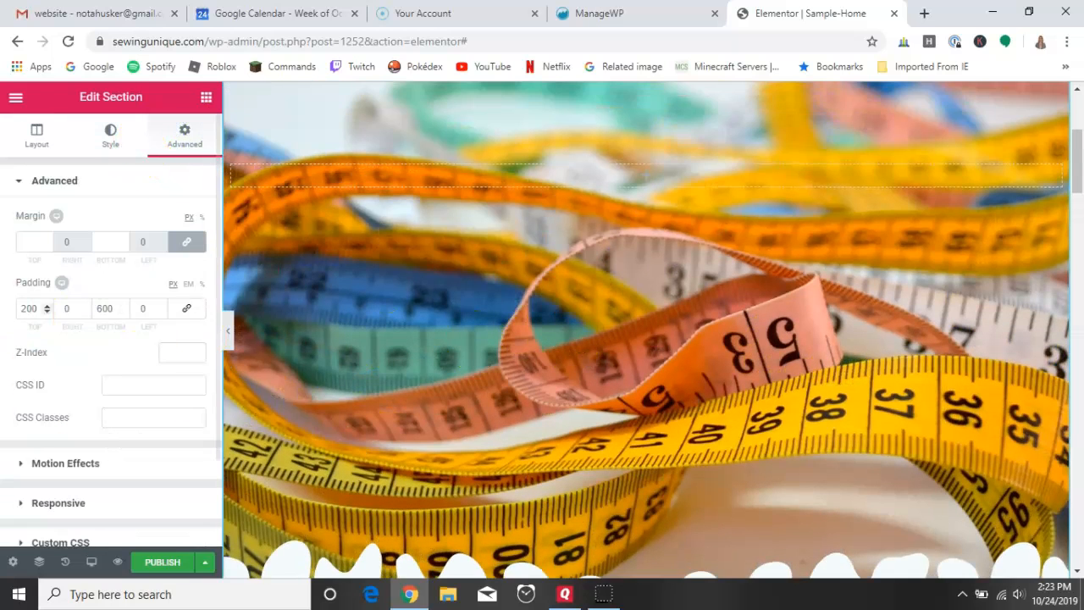
click(195, 314)
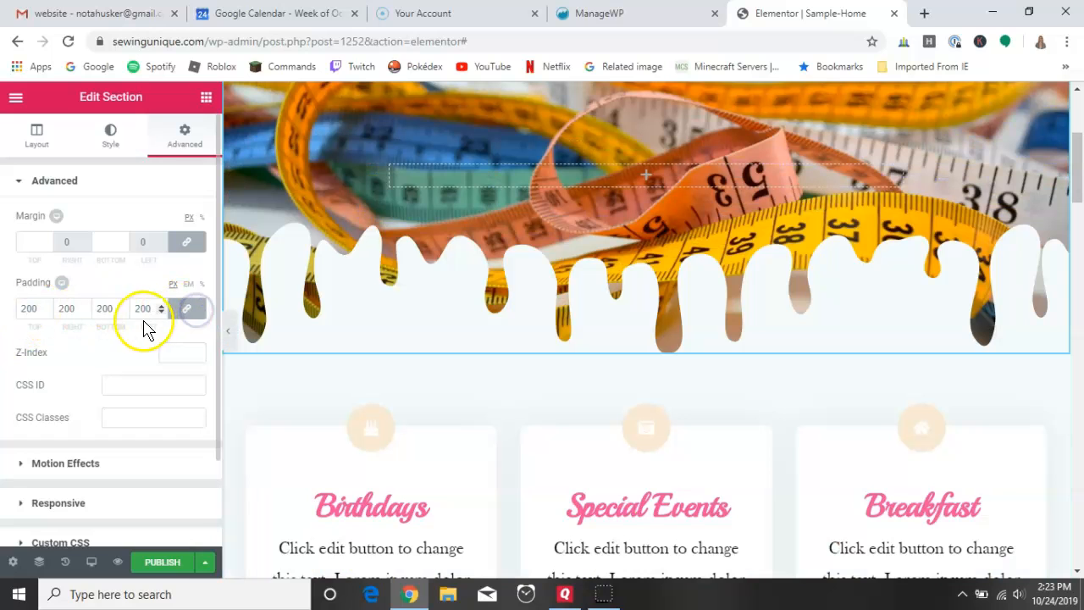
double_click(145, 308)
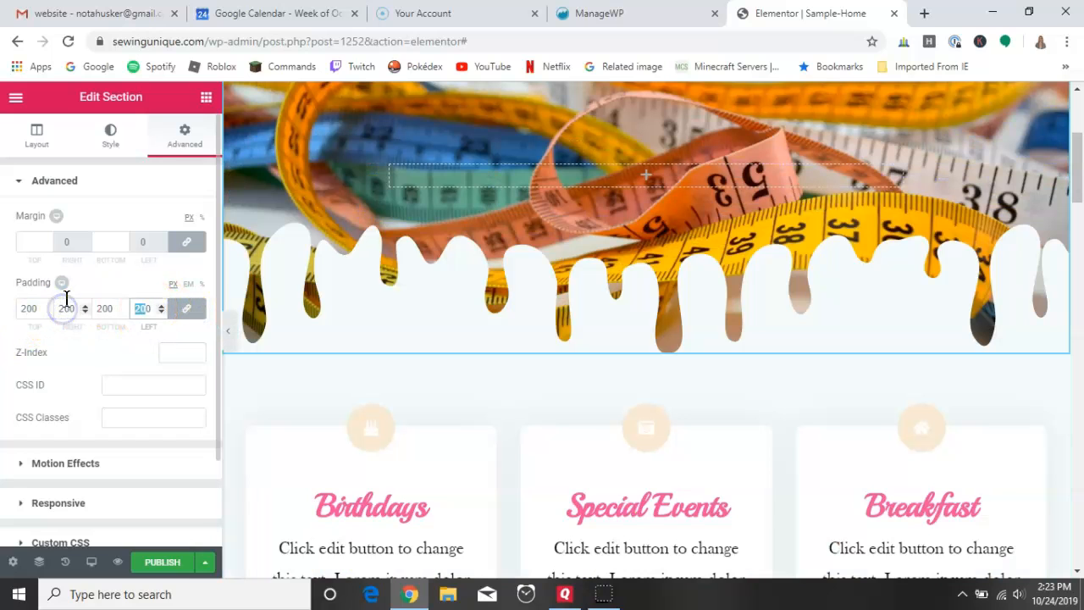
text(0)
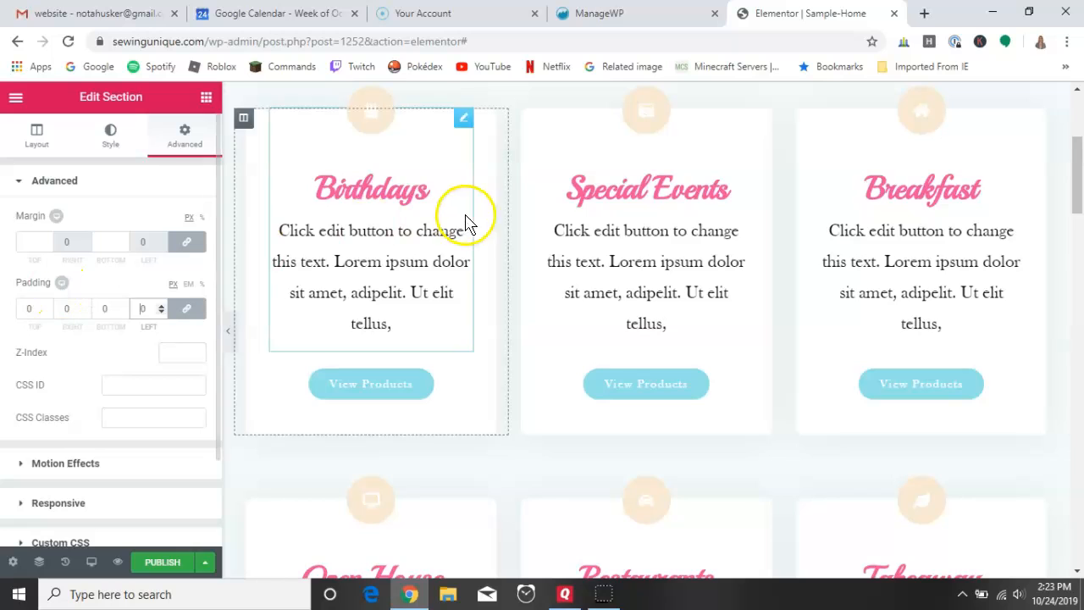
scroll(467, 220, up, 3)
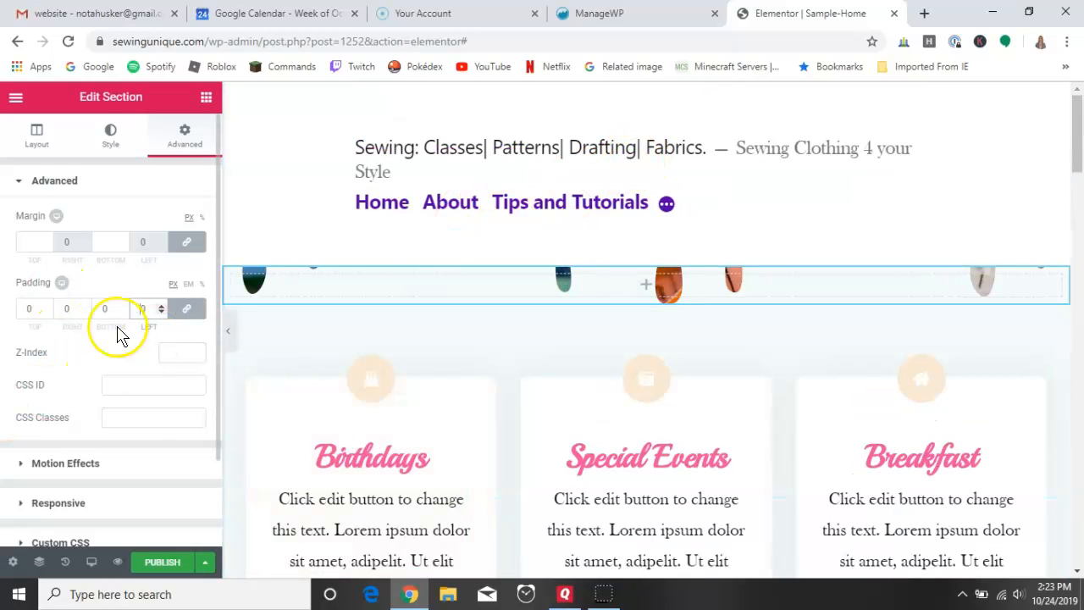
- Unlink the banner section's padding values and set the bottom padding to 100 px and the top padding to 200 px
click(181, 308)
click(139, 308)
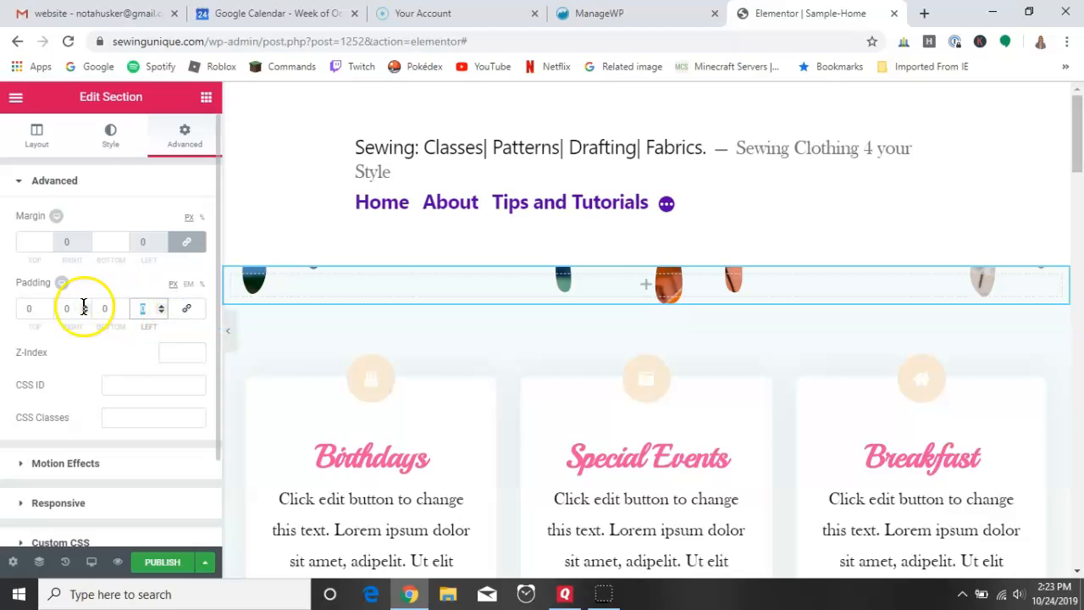
click(110, 306)
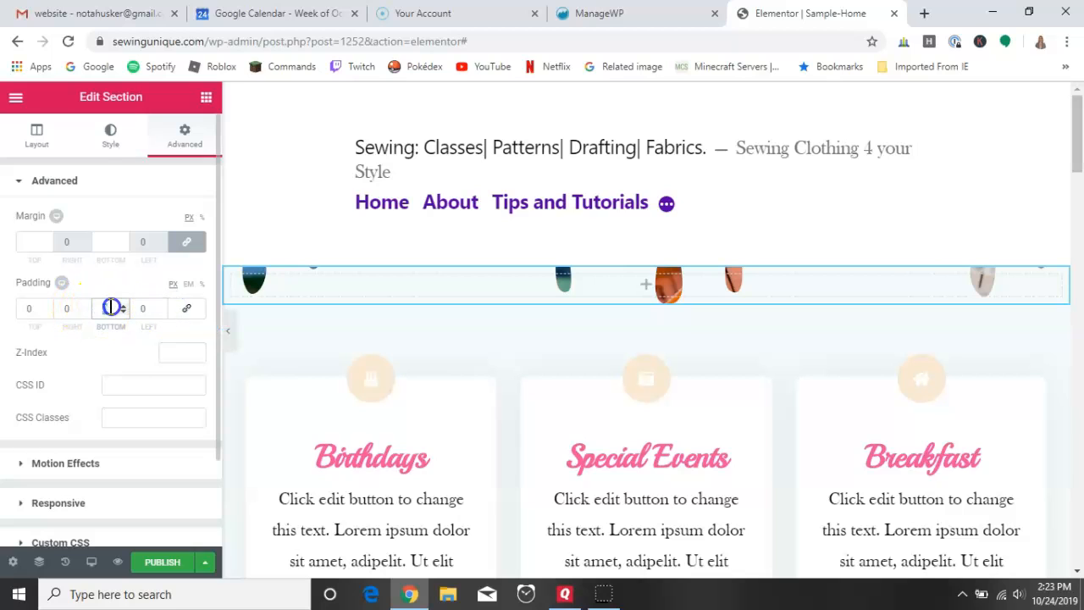
text(100)
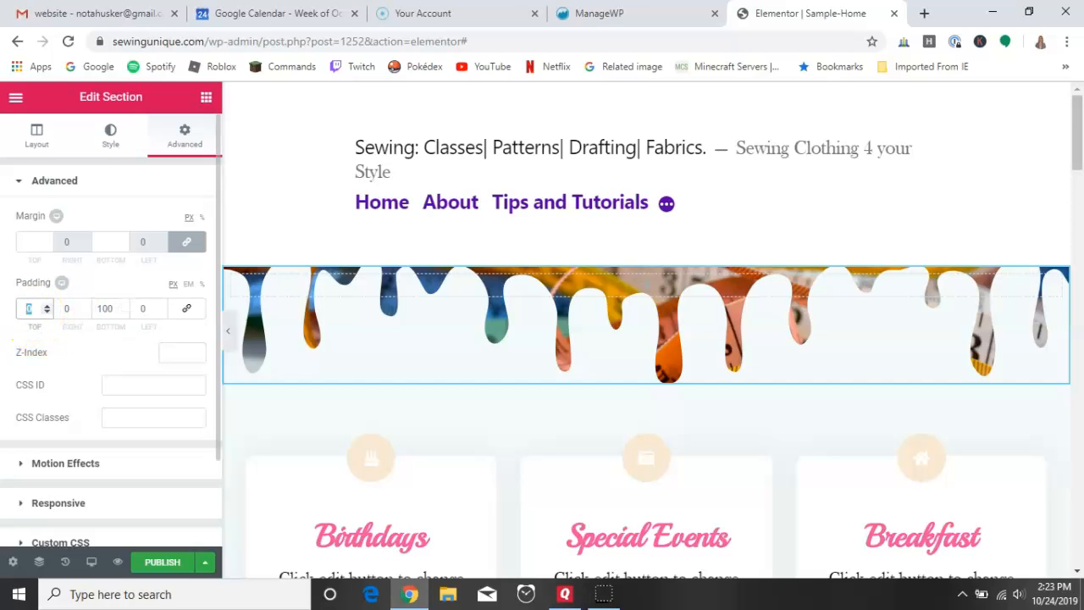
text(100)
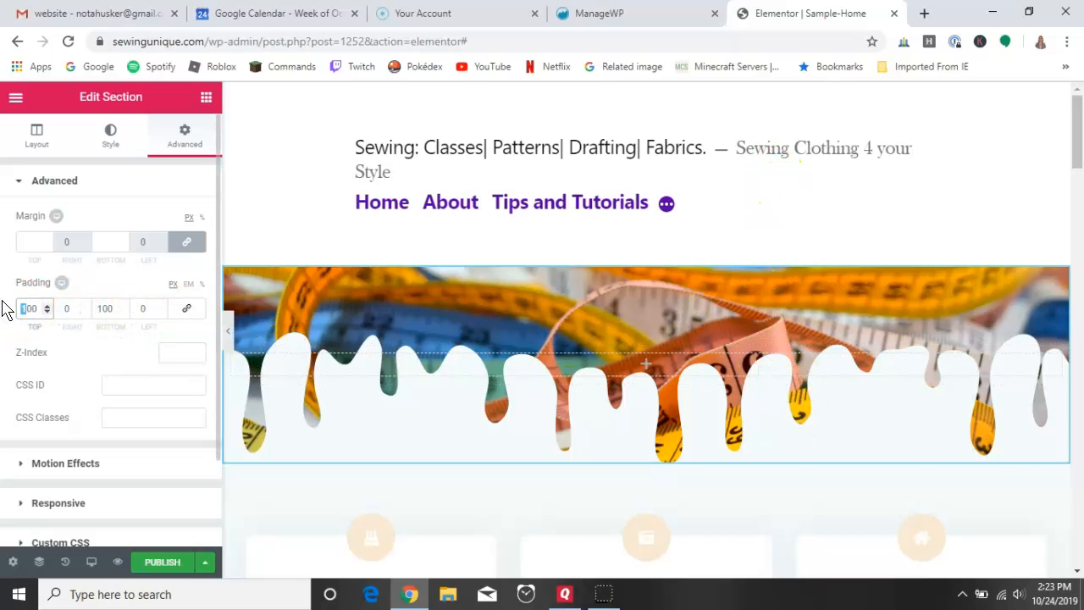
text(200)
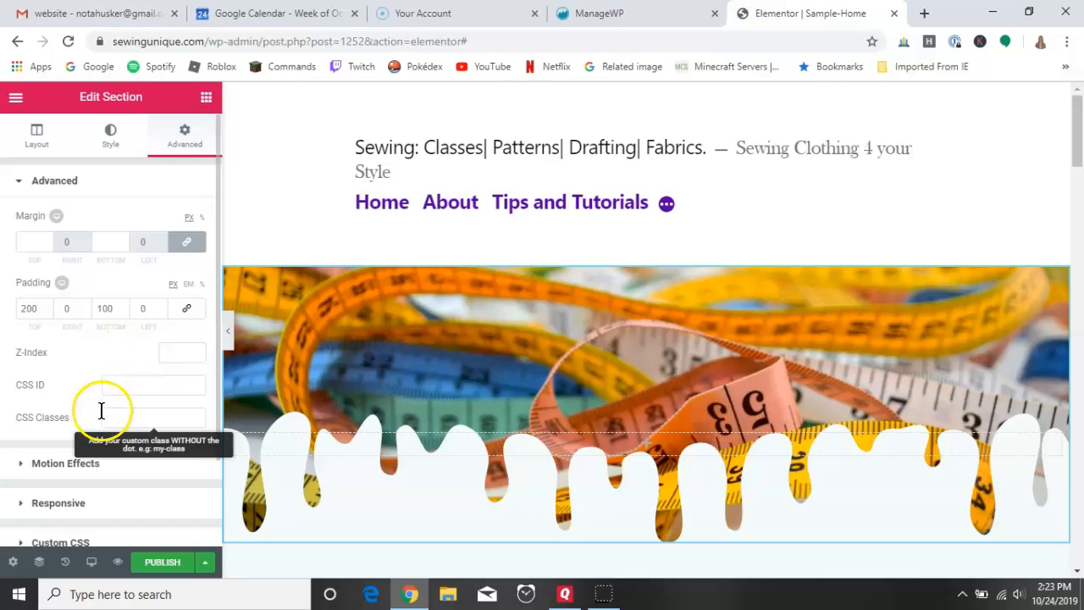
- Try the Waves Pattern, Waves Brush and Curve types for the banner section's bottom shape divider
click(110, 132)
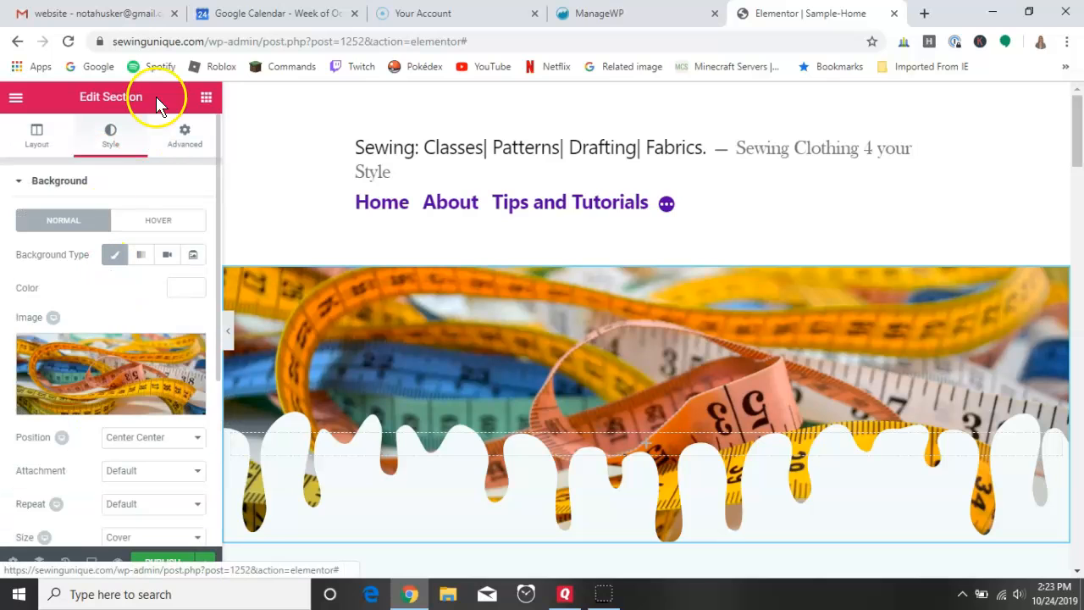
scroll(118, 407, down, 3)
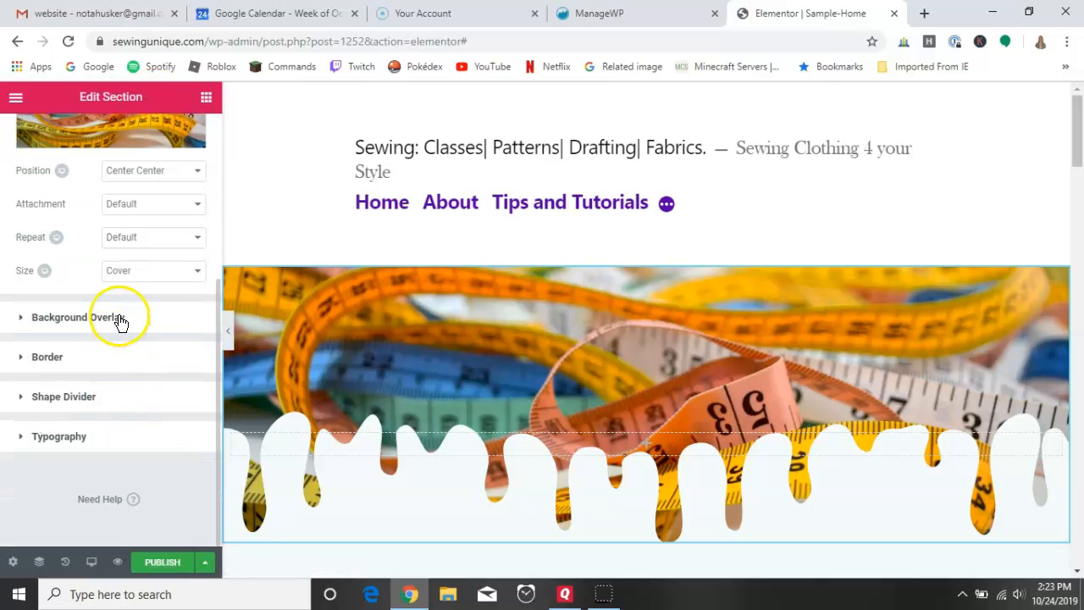
click(46, 318)
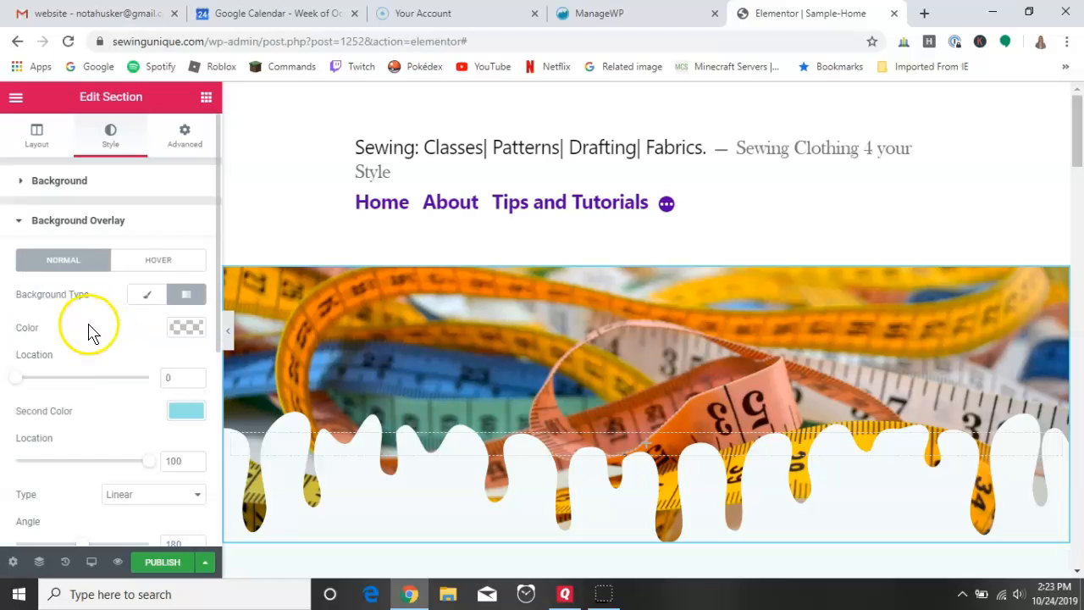
scroll(110, 347, down, 3)
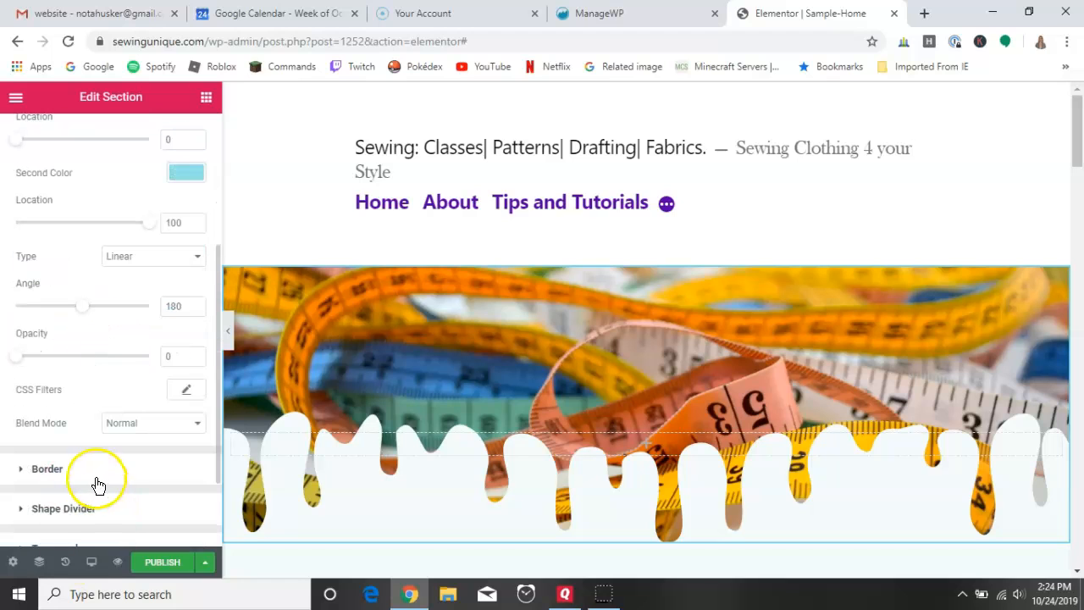
click(68, 512)
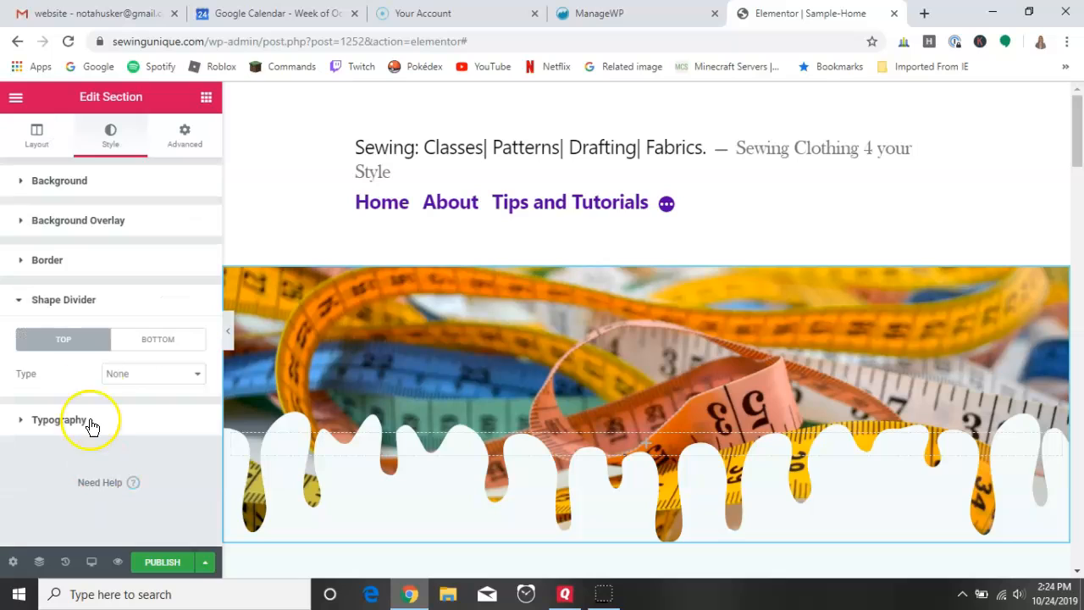
click(180, 347)
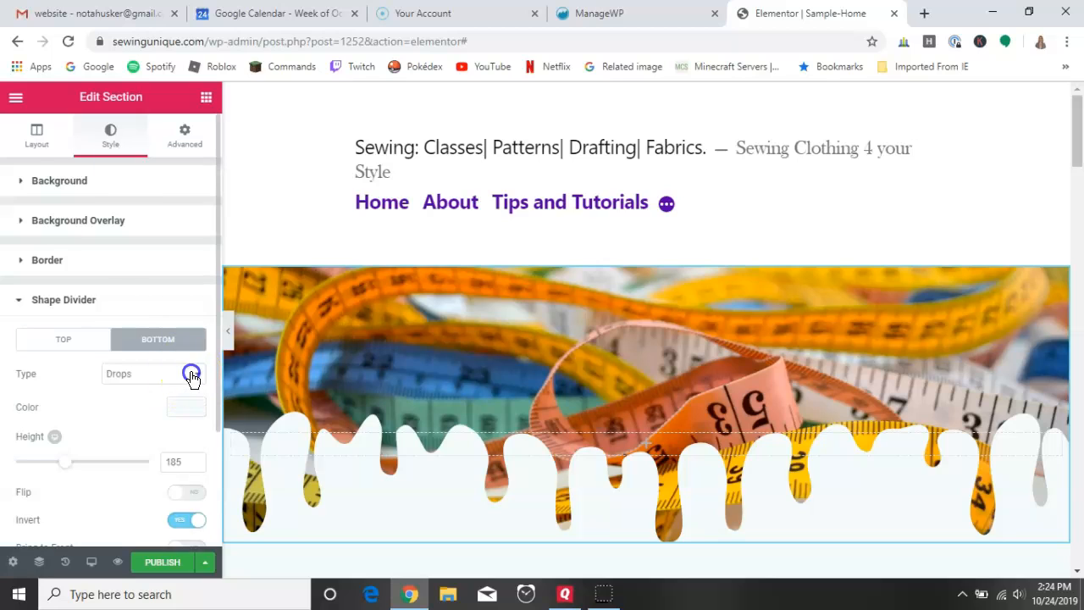
click(191, 377)
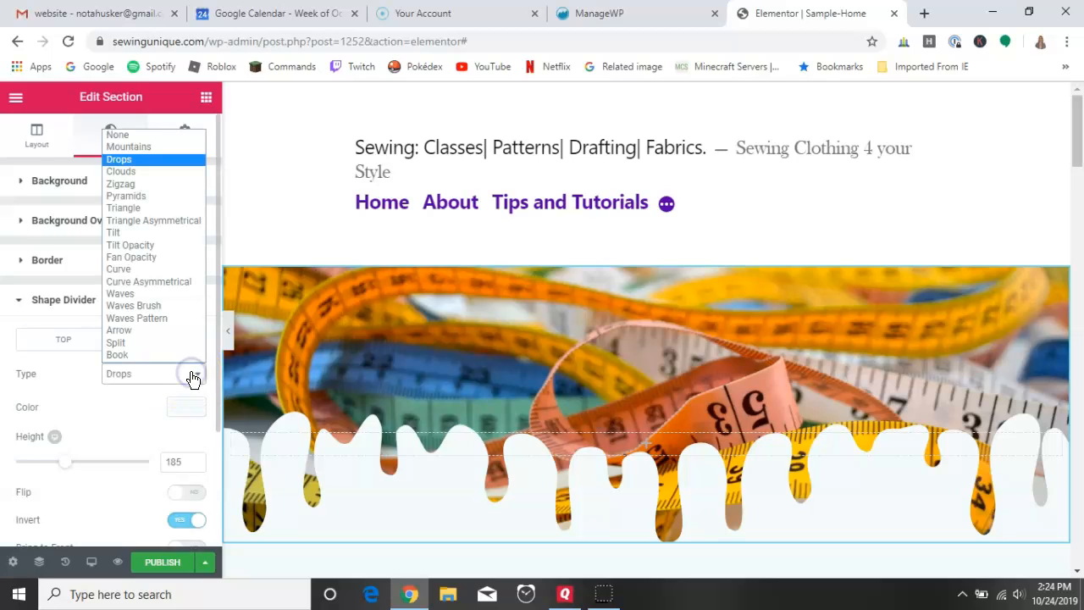
click(170, 319)
click(185, 385)
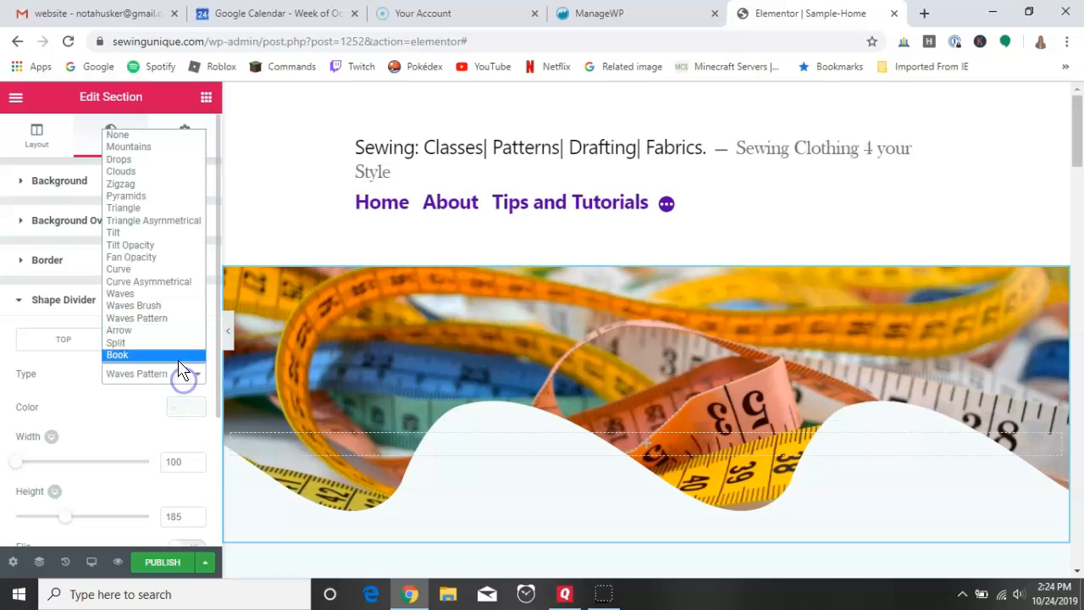
click(176, 310)
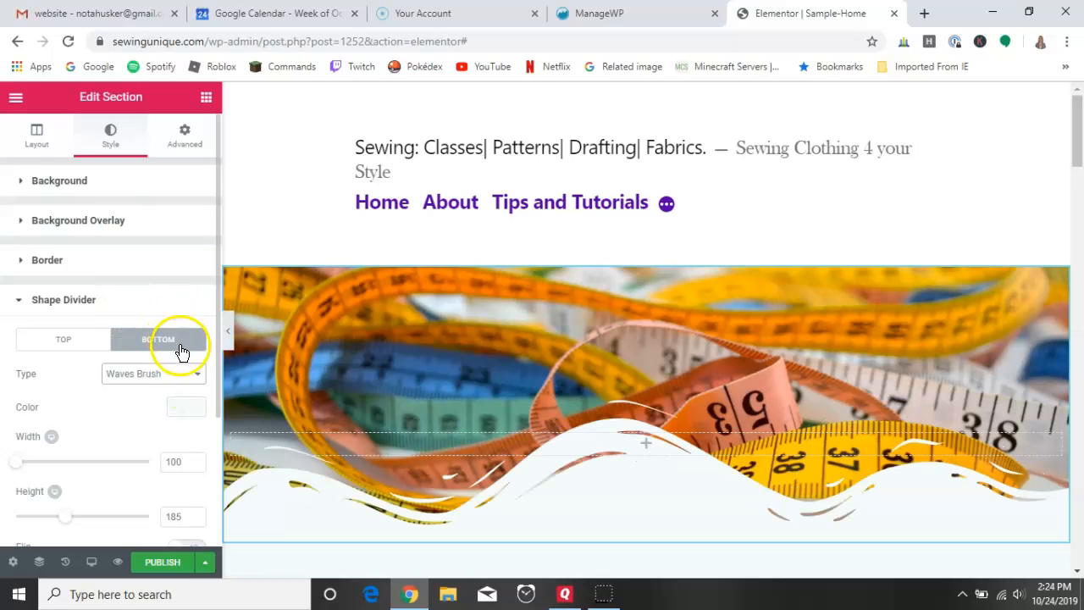
click(183, 375)
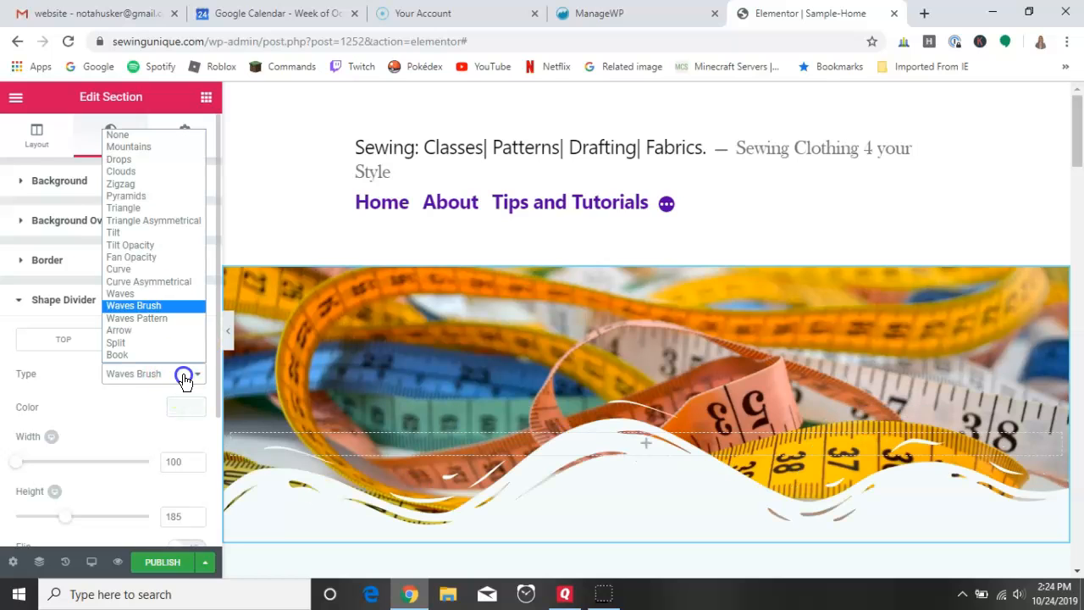
click(157, 270)
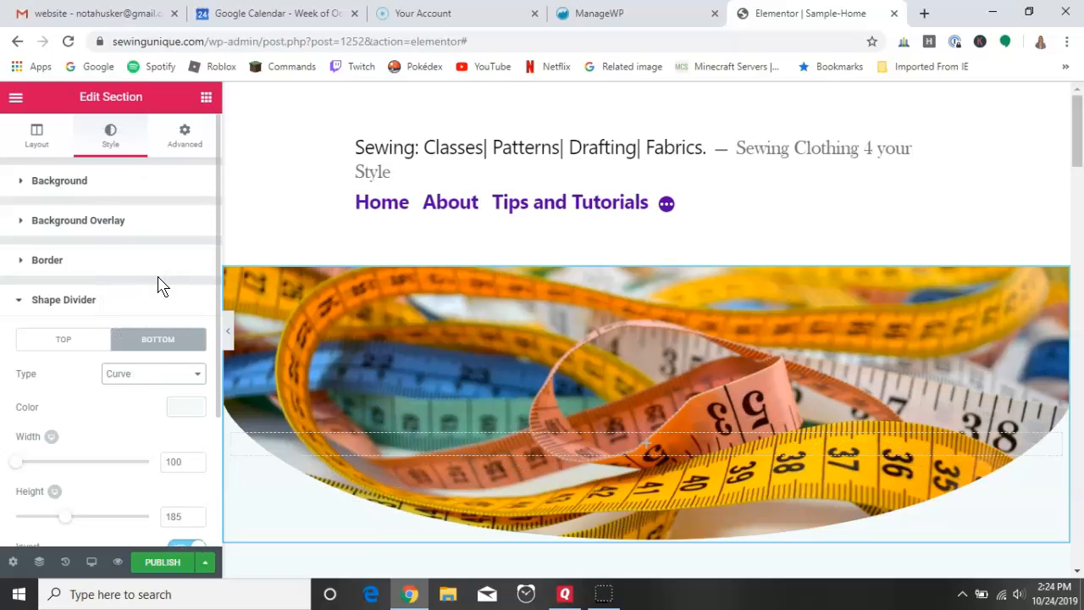
- Set the banner section's bottom shape divider type to Tilt Opacity and review the banner against the cards below
click(196, 373)
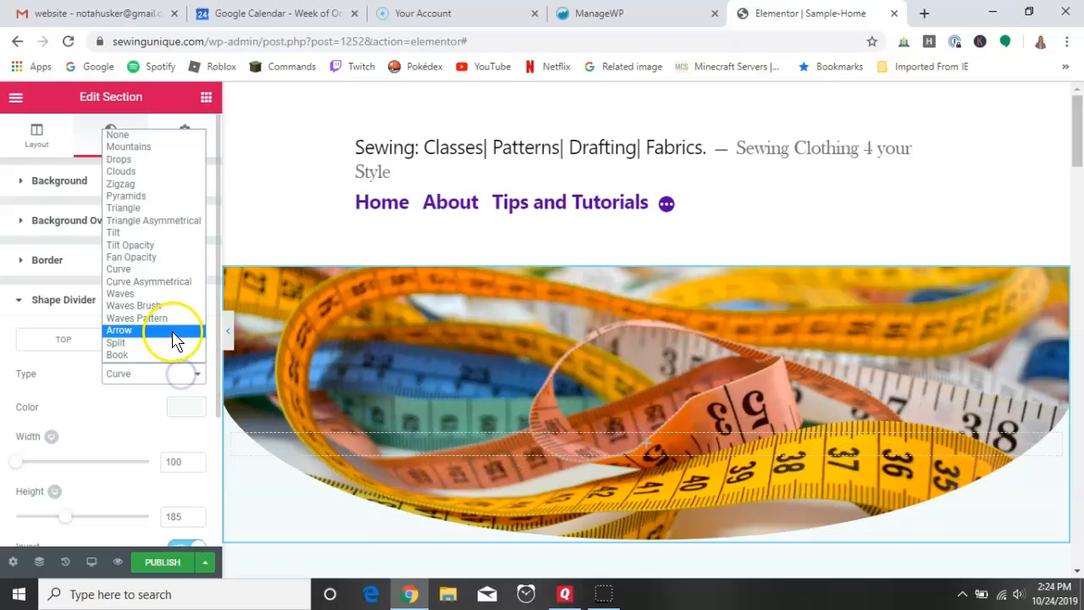
click(184, 247)
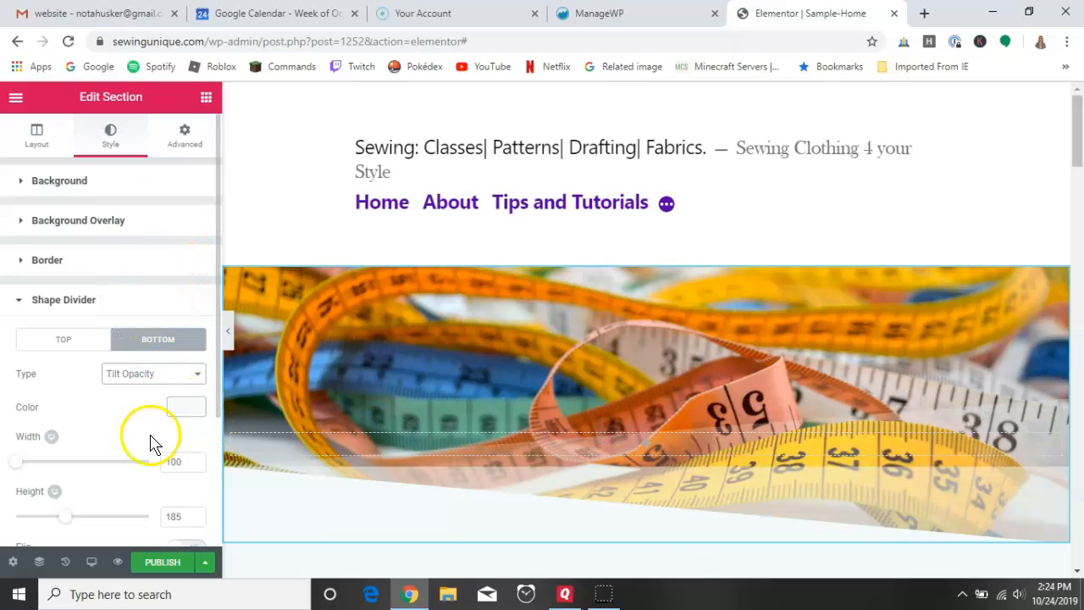
mouse_move(14, 461)
mouse_down()
mouse_move(131, 481)
mouse_move(8, 472)
mouse_up()
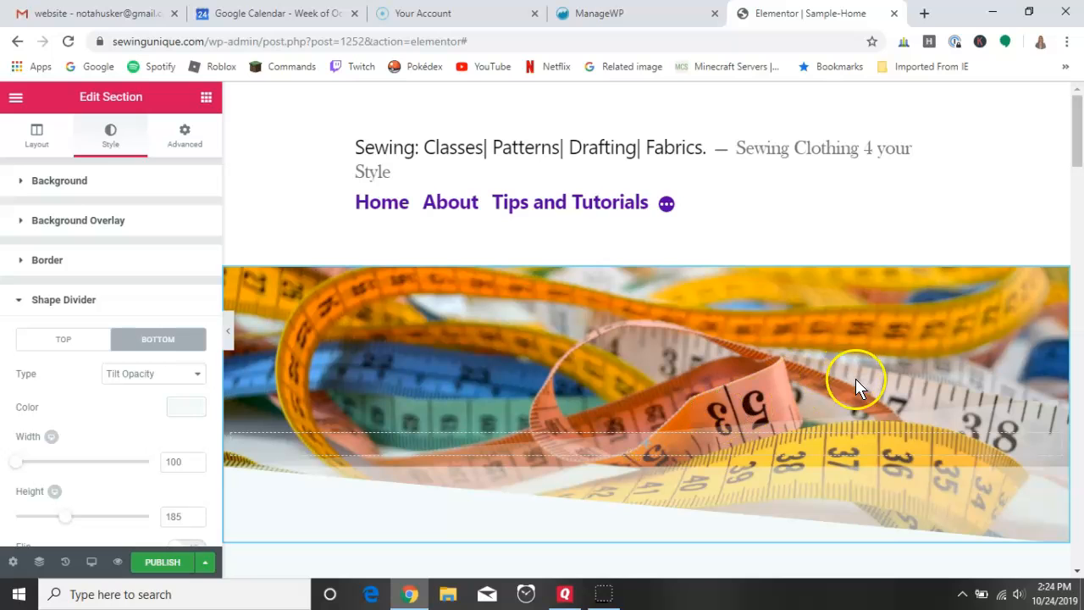
scroll(714, 380, down, 4)
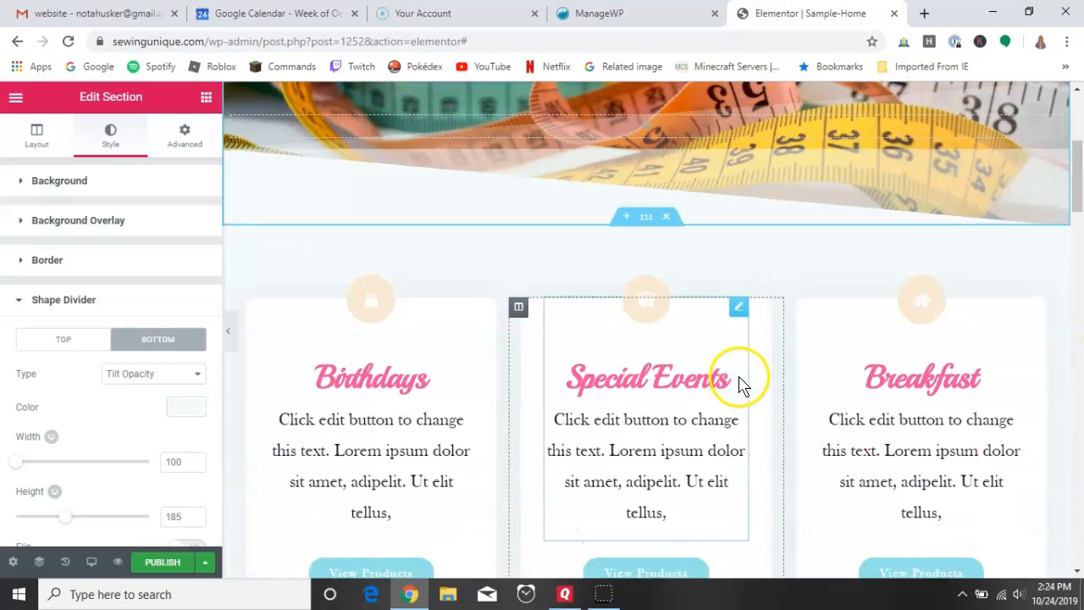
scroll(686, 420, down, 1)
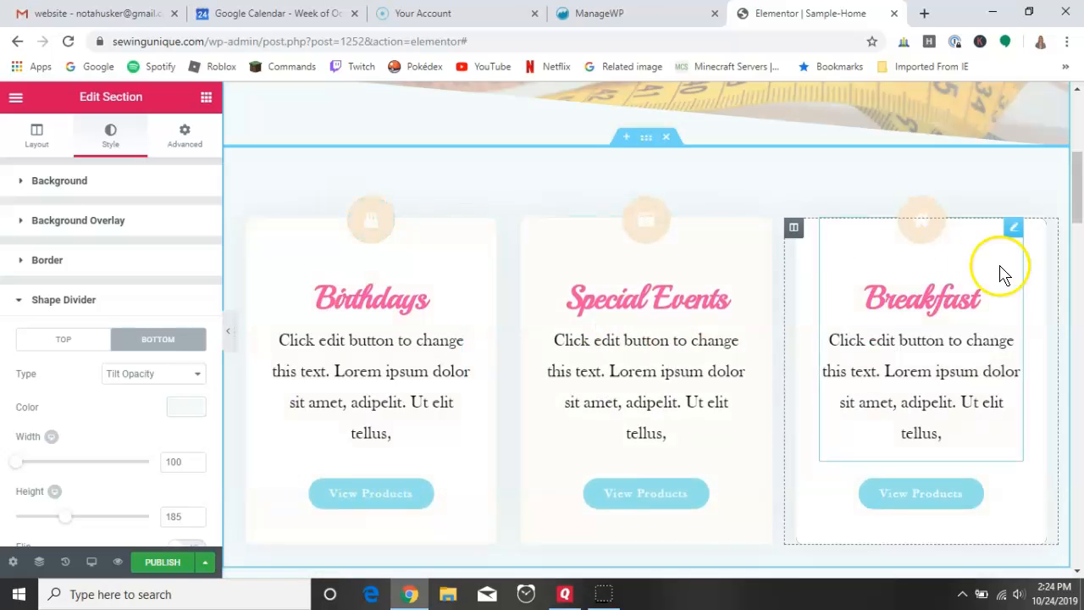
drag(1071, 181, 1011, 203)
scroll(577, 337, up, 4)
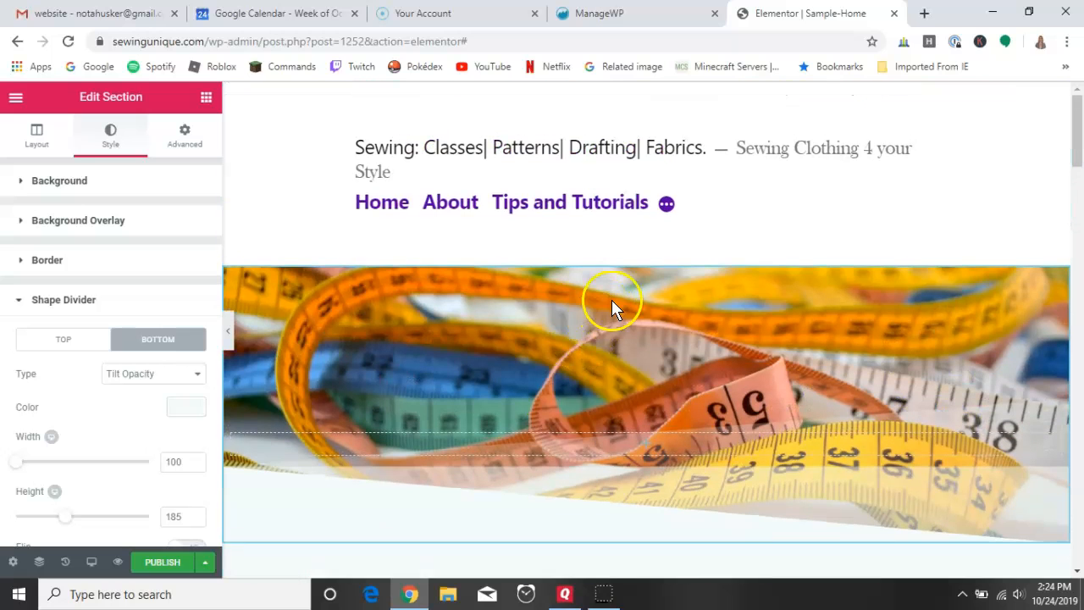
- Set the background color of the section holding the Birthdays, Special Events and Breakfast cards to blue #6178cc and publish the page
scroll(609, 308, down, 5)
scroll(682, 436, down, 2)
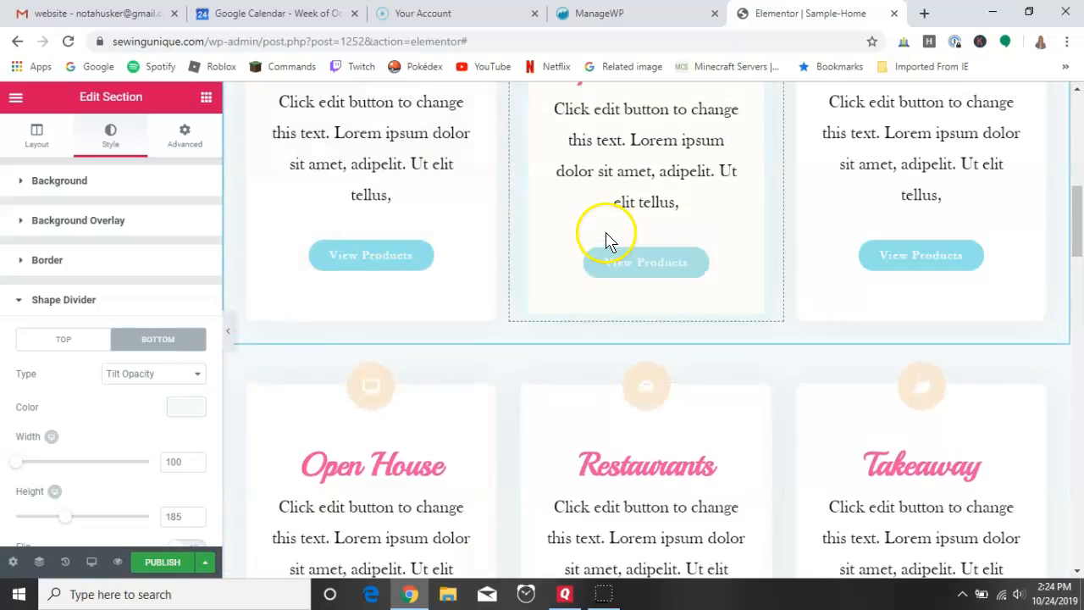
scroll(604, 242, up, 5)
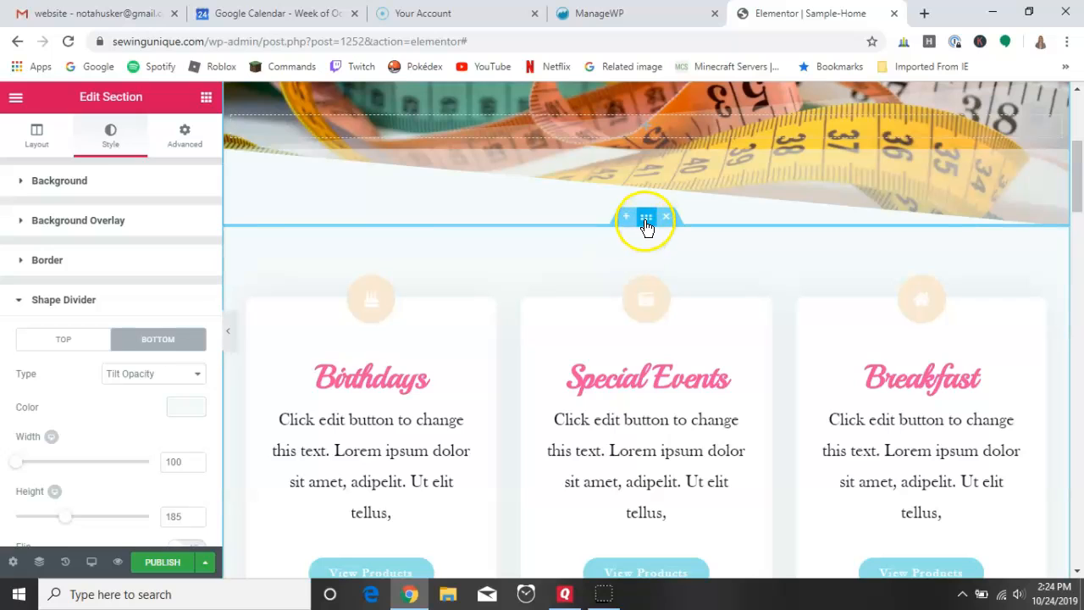
click(645, 220)
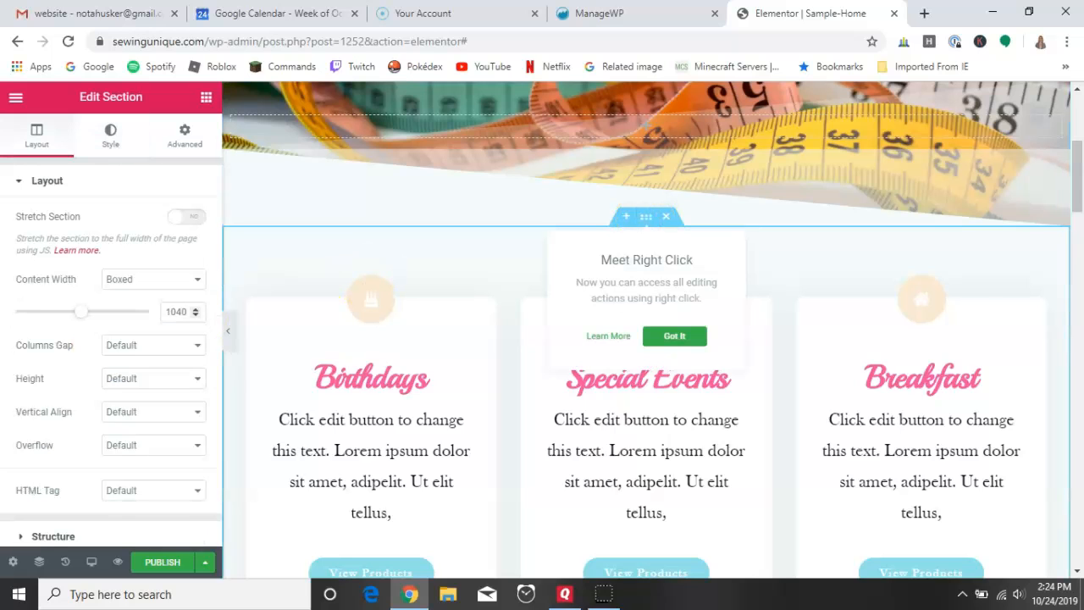
click(105, 138)
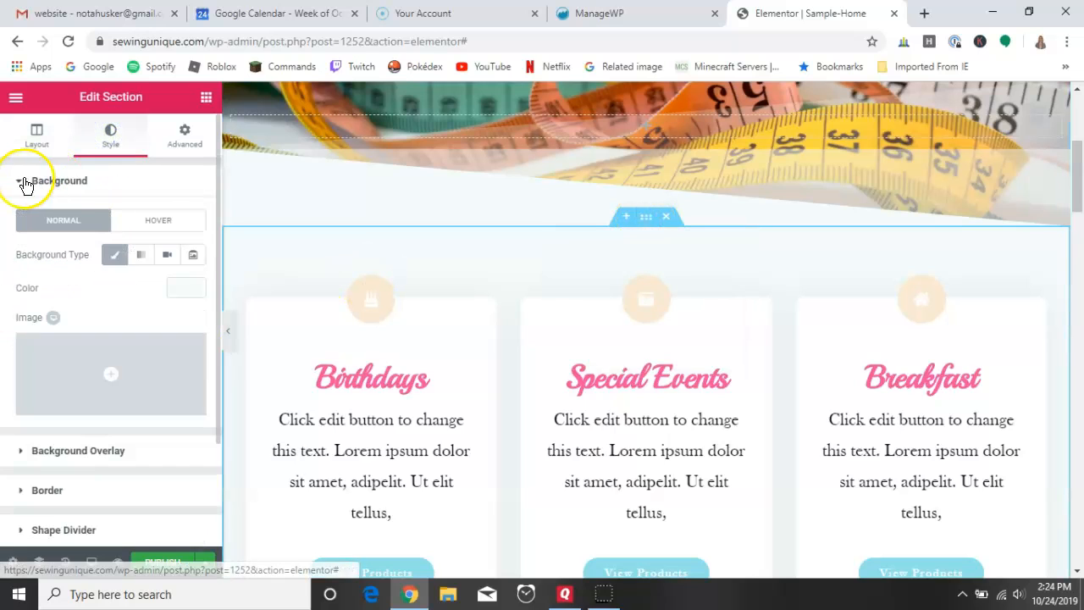
click(188, 291)
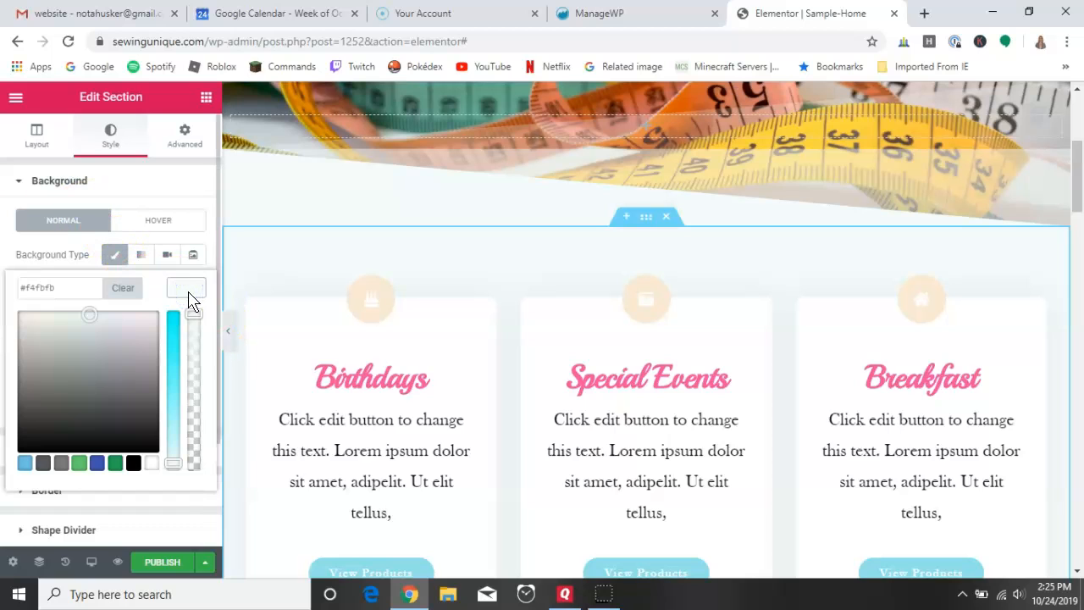
click(150, 464)
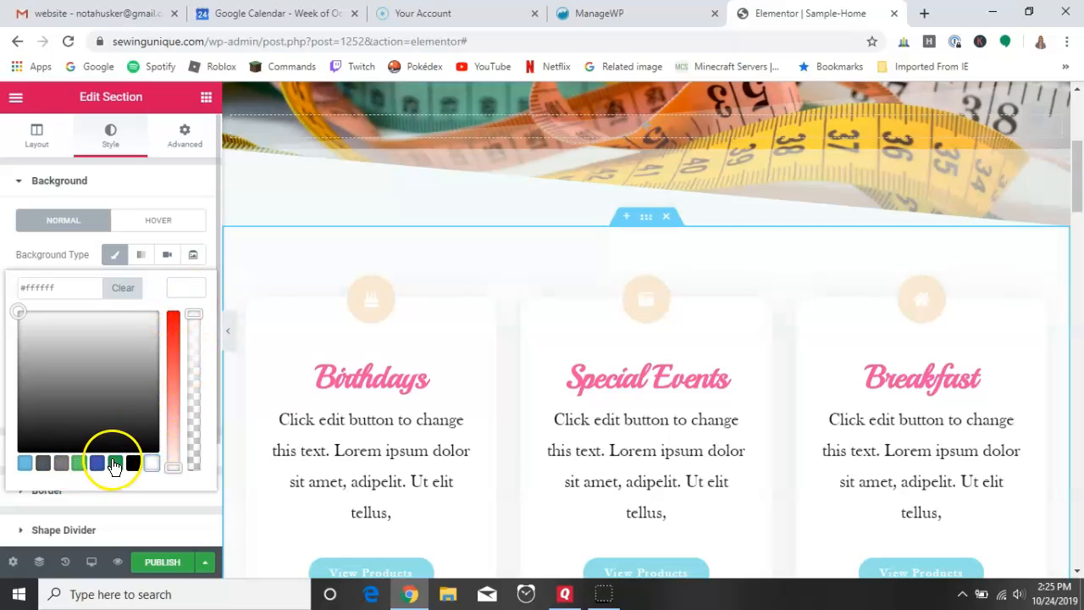
click(80, 463)
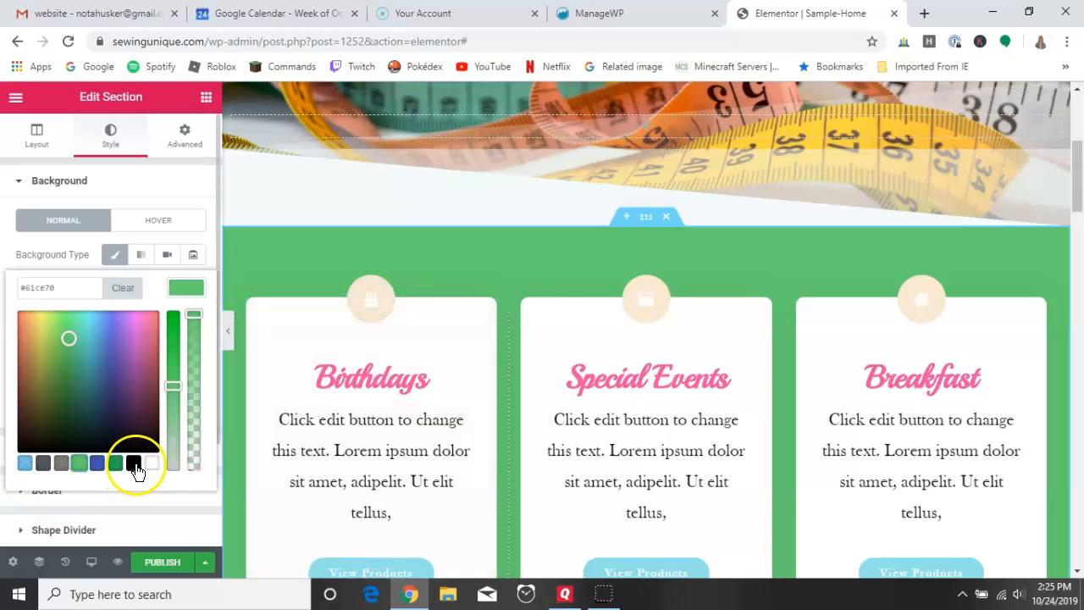
click(61, 463)
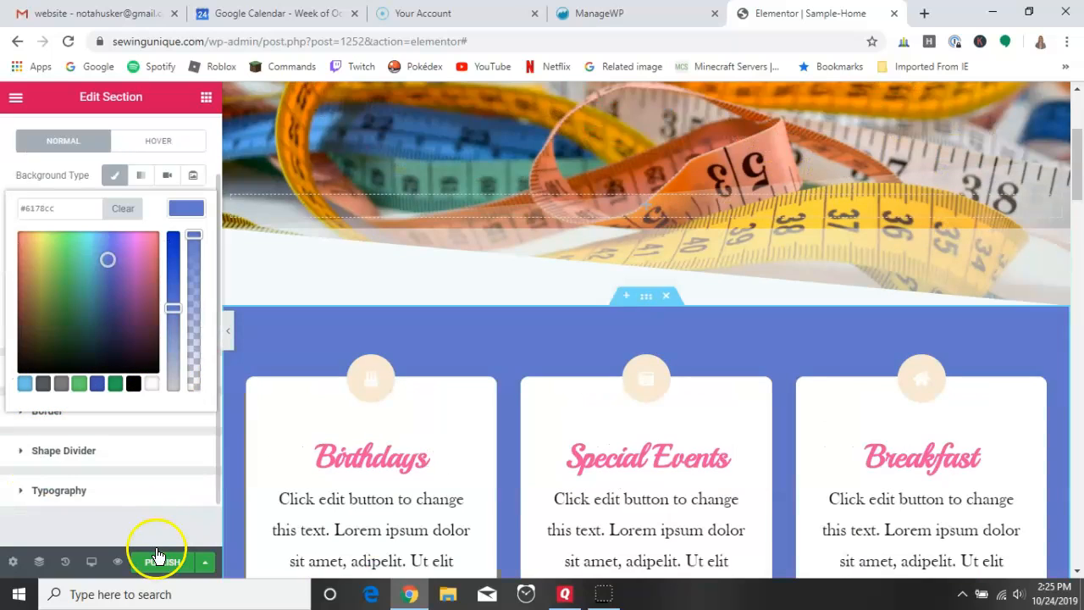
click(157, 566)
- Search the icon library for "per", replace the bicycle icon above "Right To Your Door!" with the Opera icon, and update the page
scroll(799, 380, down, 5)
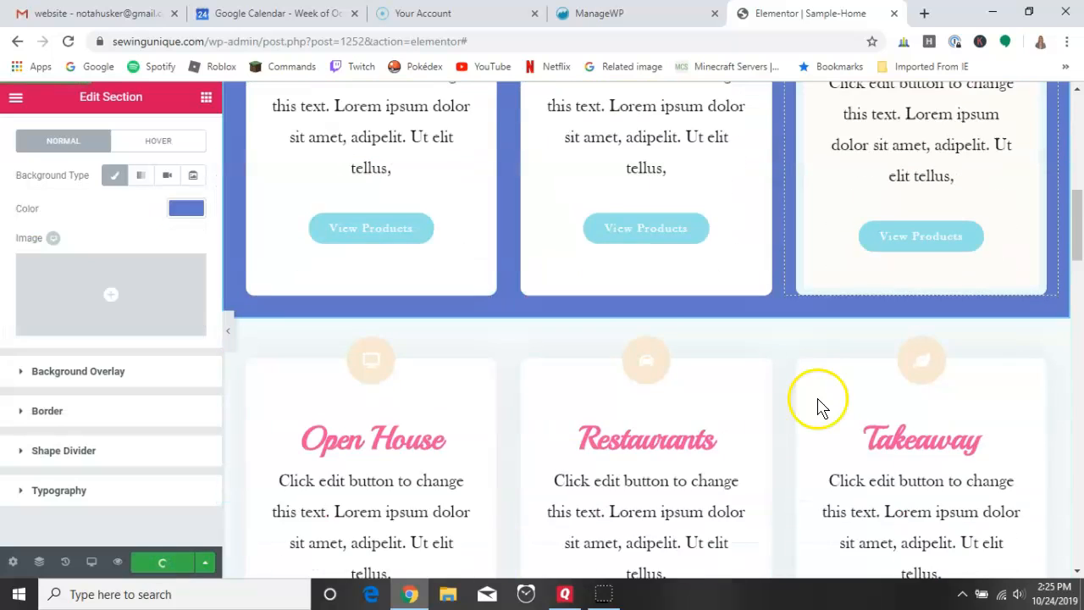
scroll(828, 414, down, 10)
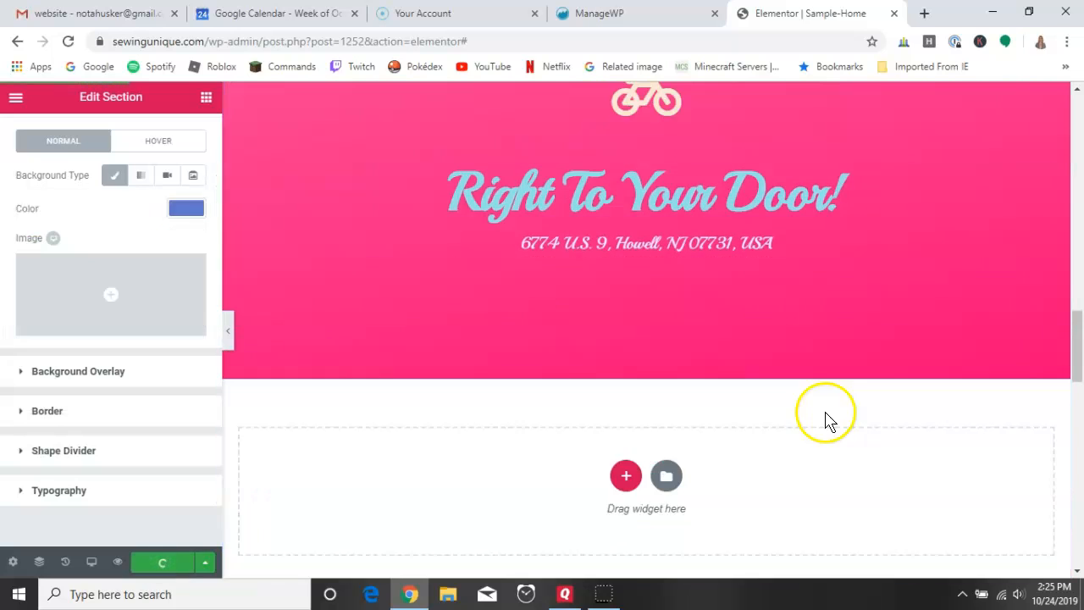
scroll(817, 264, up, 2)
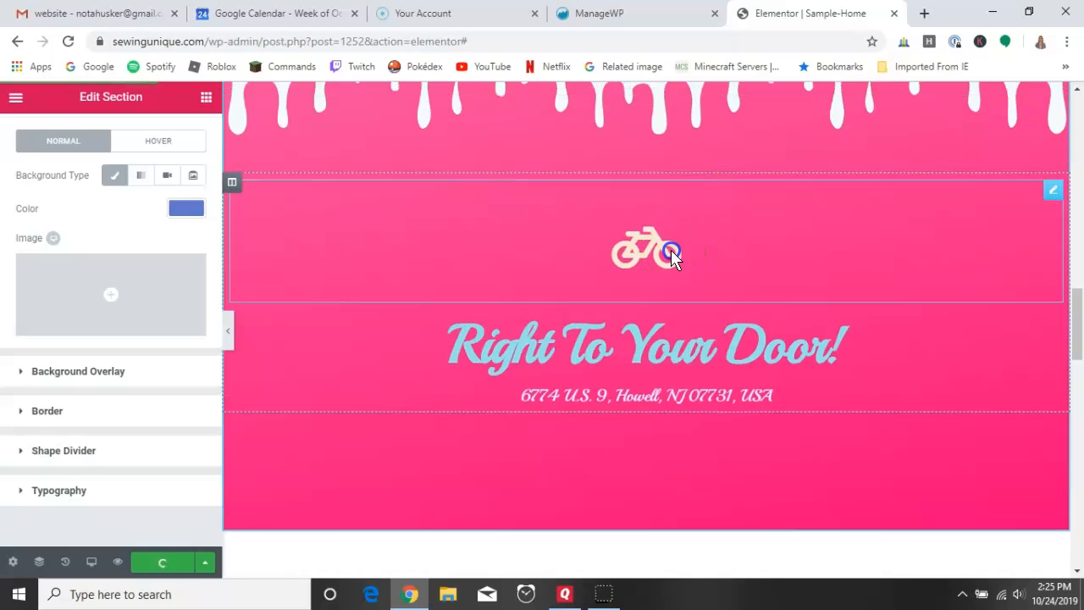
click(687, 227)
mouse_move(166, 282)
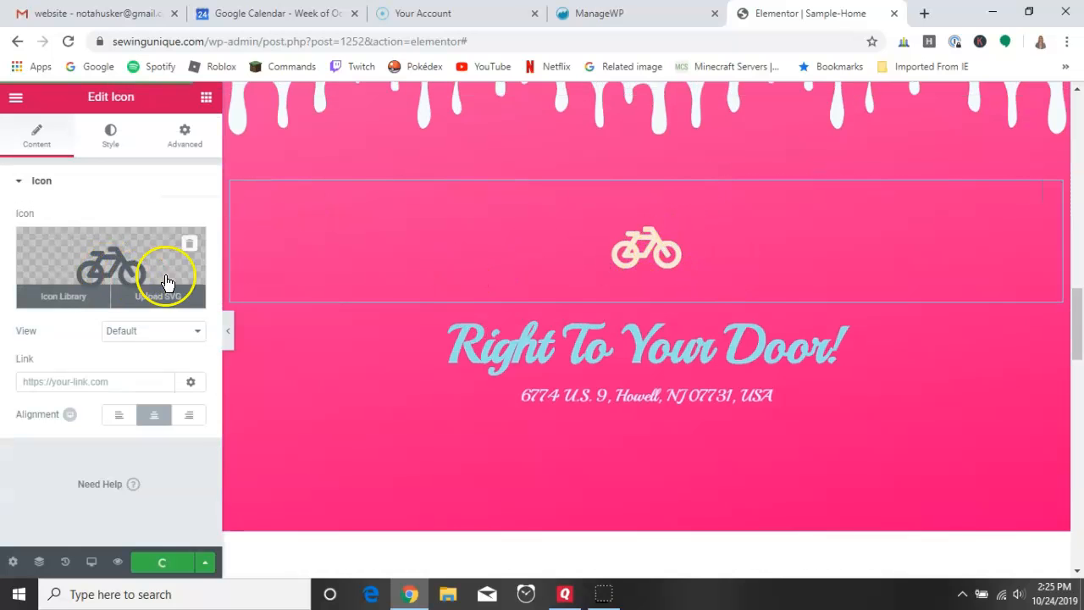
click(80, 302)
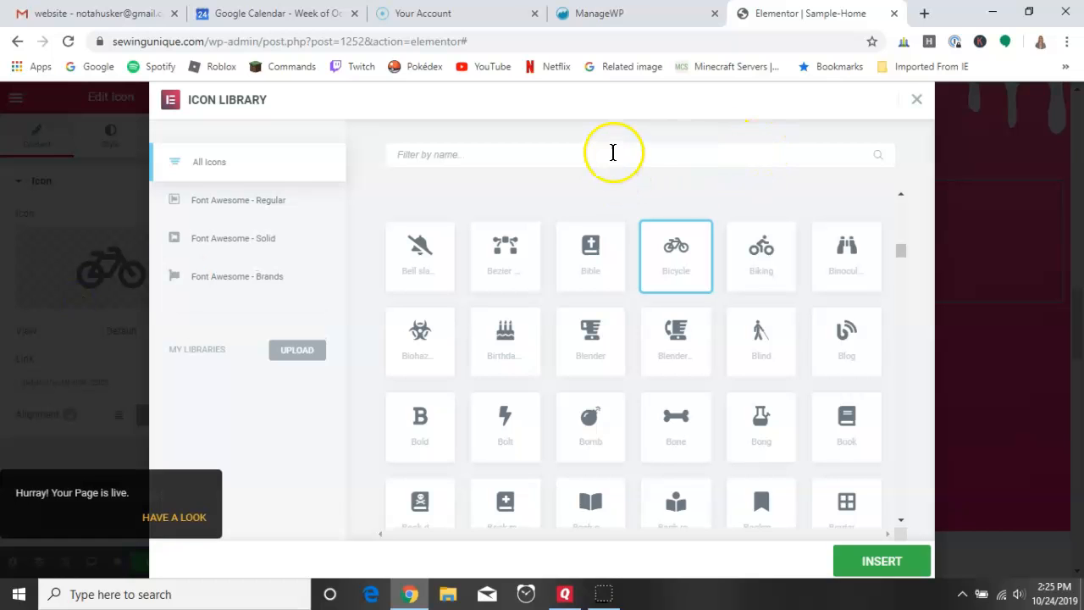
click(613, 153)
text(per)
scroll(617, 382, down, 5)
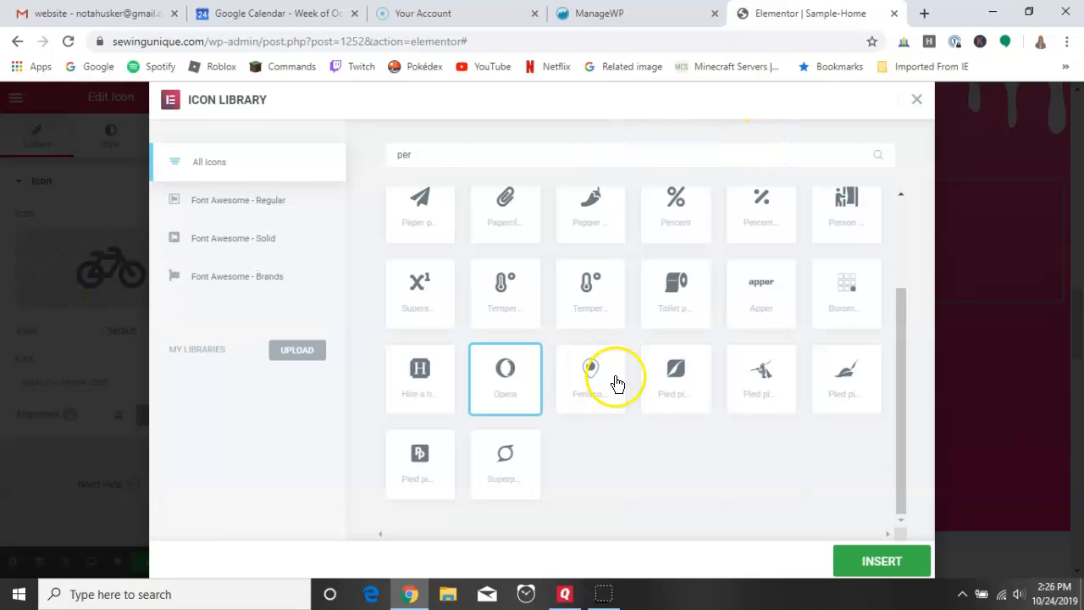
click(847, 561)
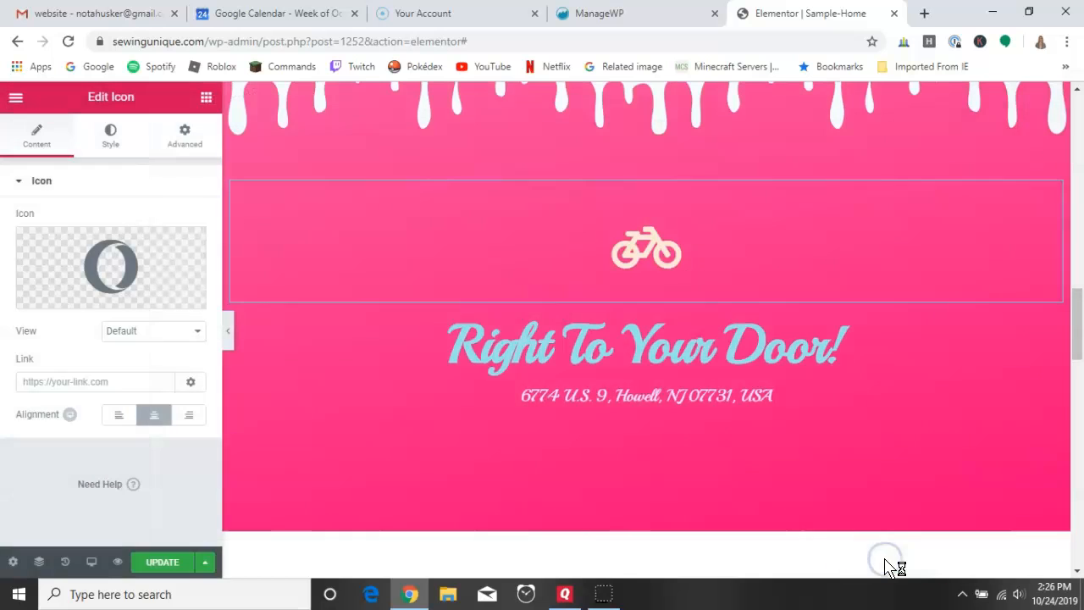
click(176, 554)
- Review the banner and card sections on the page and browse the available Basic and General widgets
scroll(714, 472, up, 5)
scroll(653, 322, up, 10)
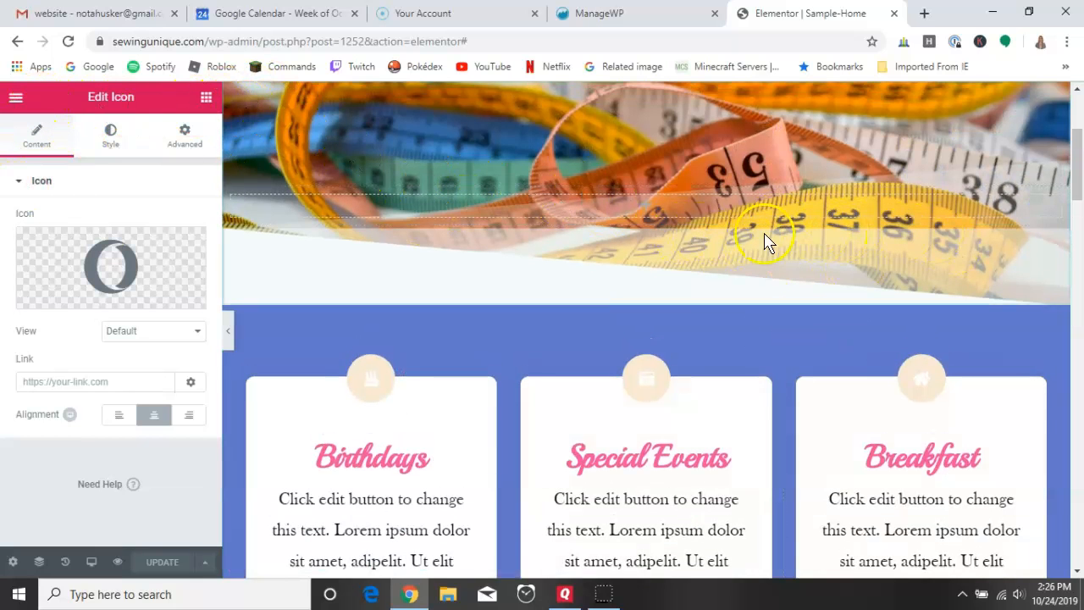
scroll(745, 233, up, 3)
scroll(732, 239, down, 10)
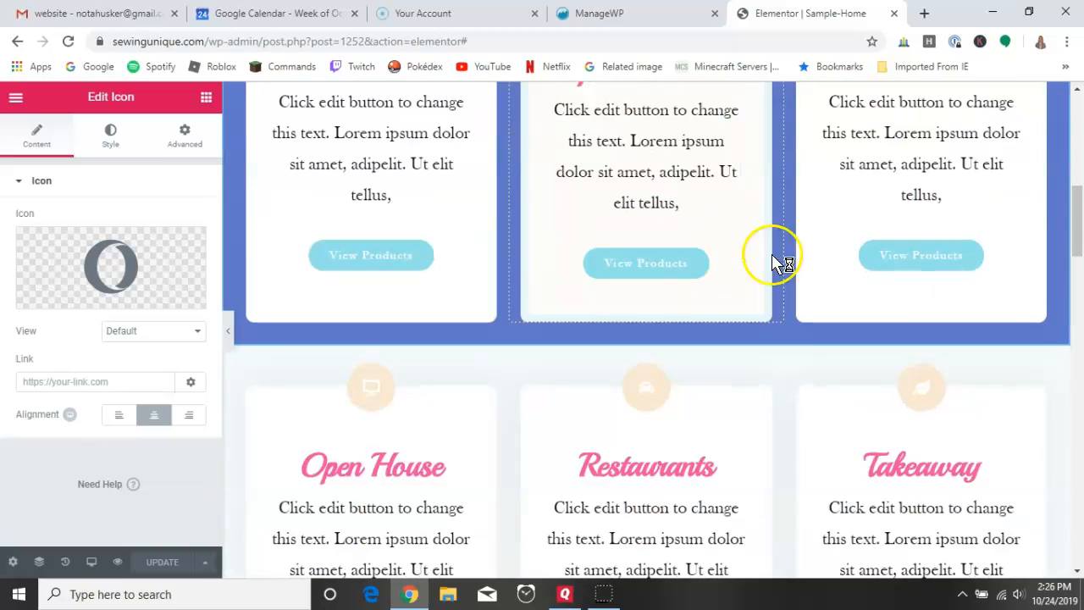
click(205, 97)
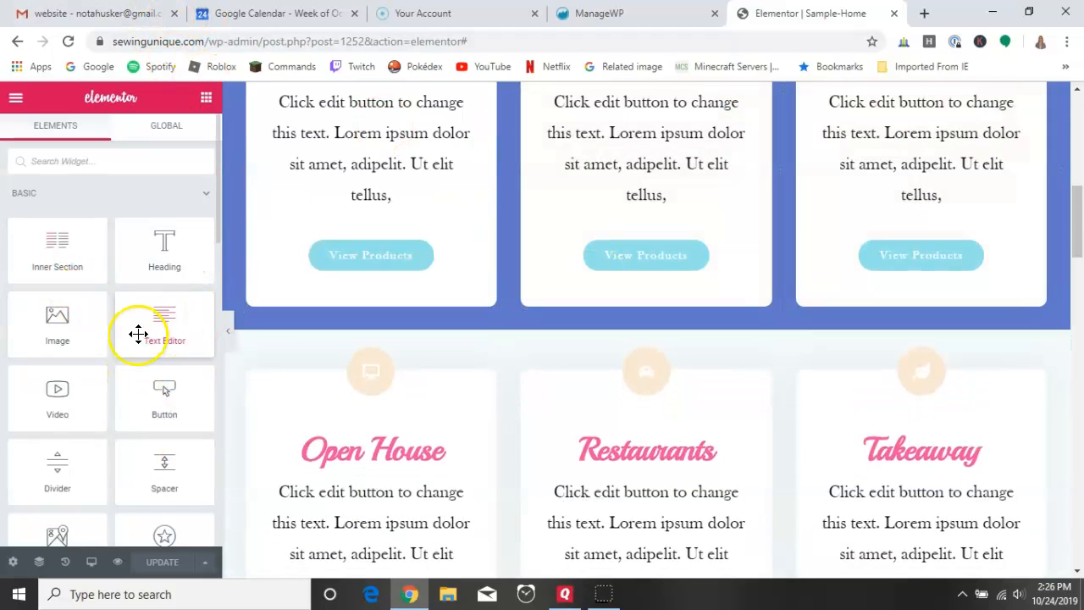
scroll(148, 334, down, 4)
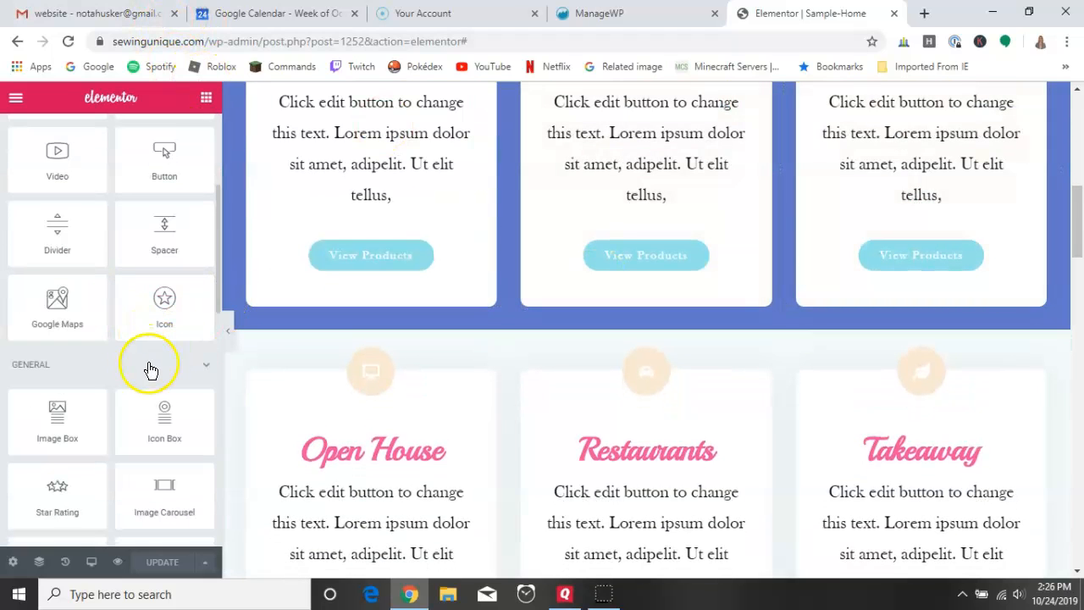
scroll(148, 370, up, 4)
scroll(375, 109, up, 2)
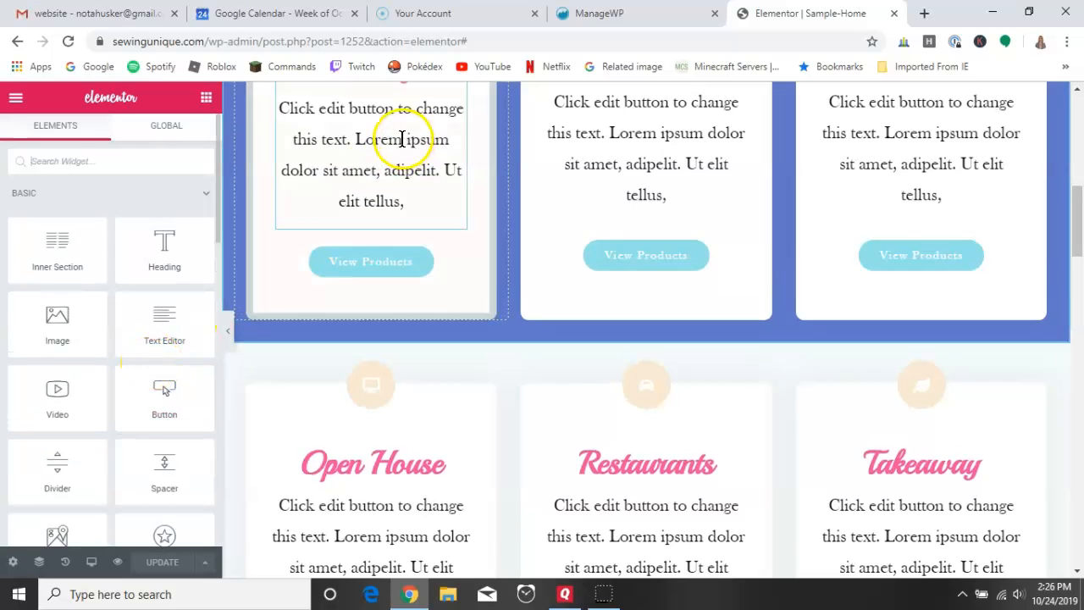
- Try the Square shape for the Birthdays card's icon and set it back to Circle
click(380, 138)
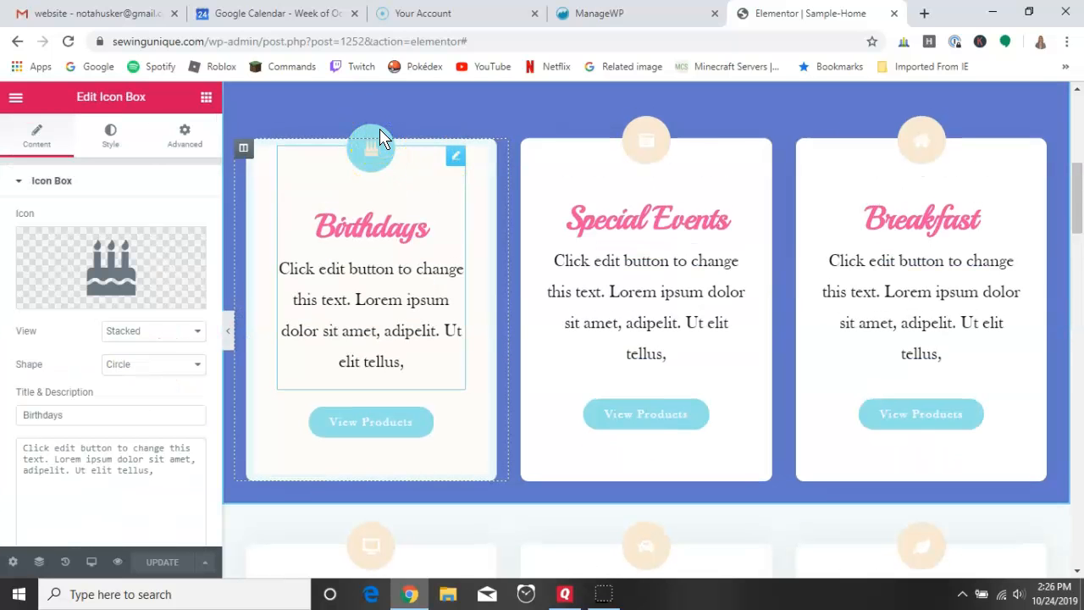
click(153, 371)
click(159, 393)
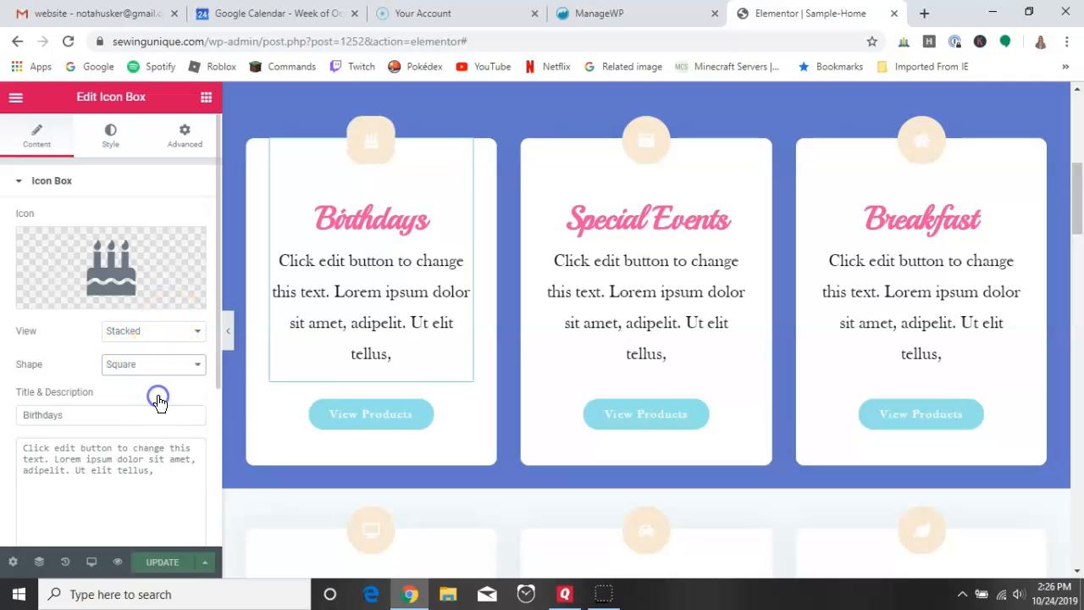
click(172, 365)
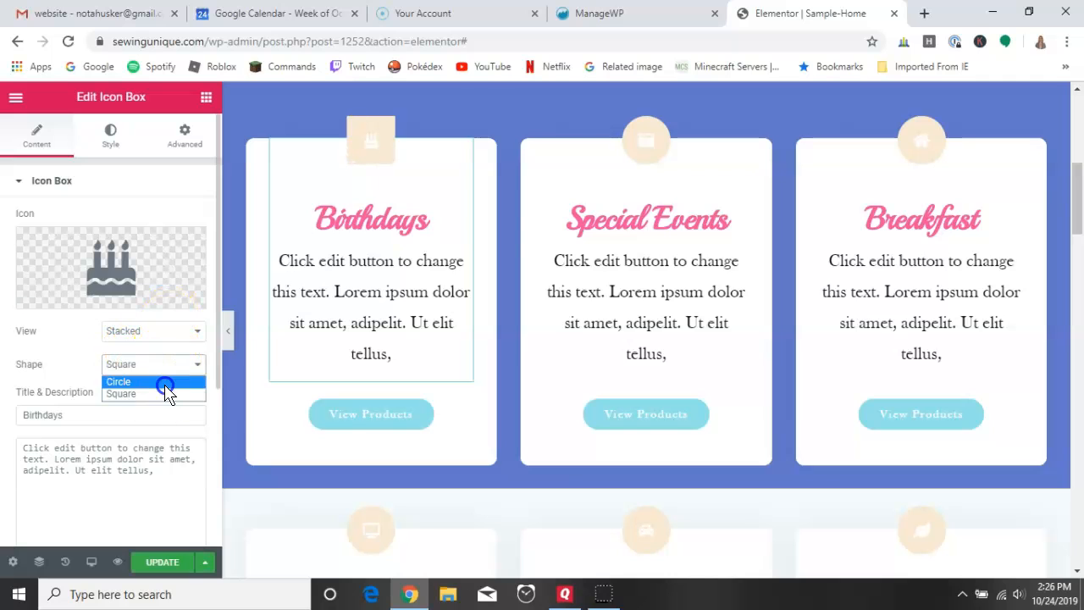
click(164, 383)
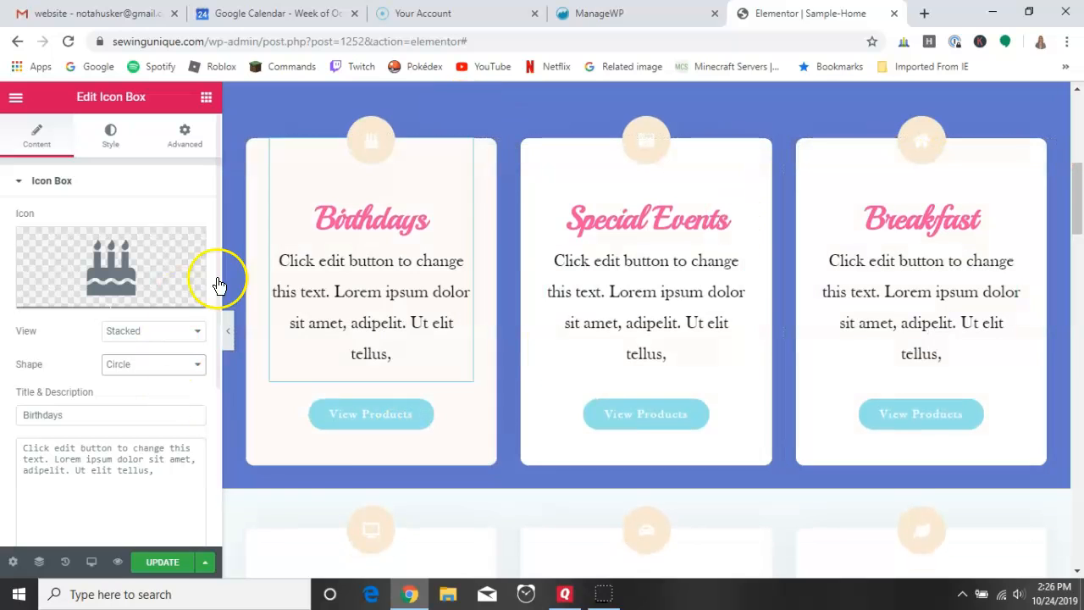
- Try white, blue #4054b2 and black as the primary color of the Birthdays card's icon
click(110, 135)
click(195, 262)
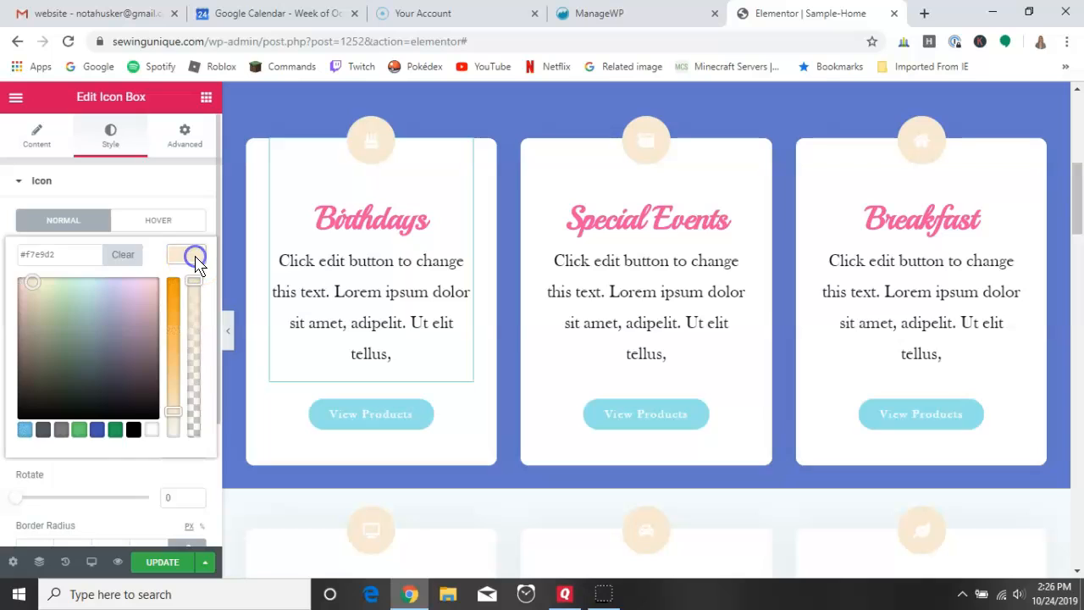
click(154, 431)
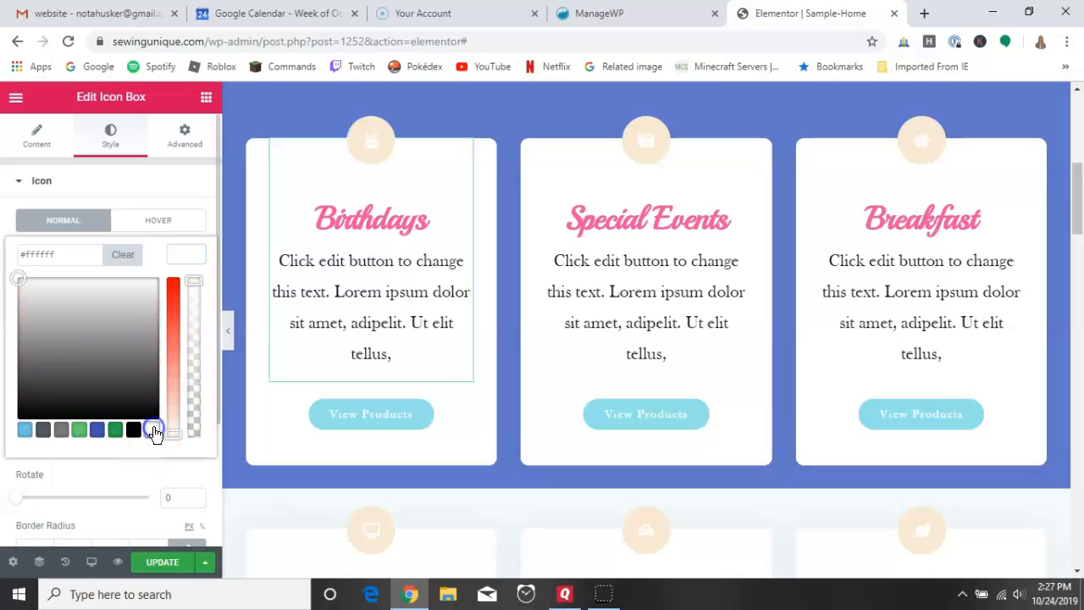
click(100, 431)
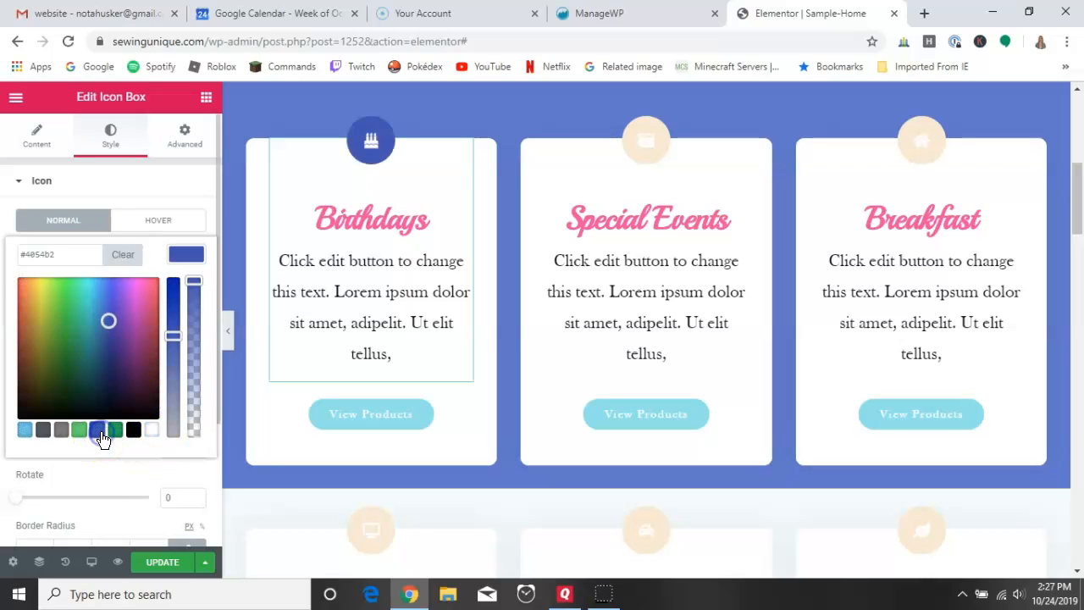
click(135, 431)
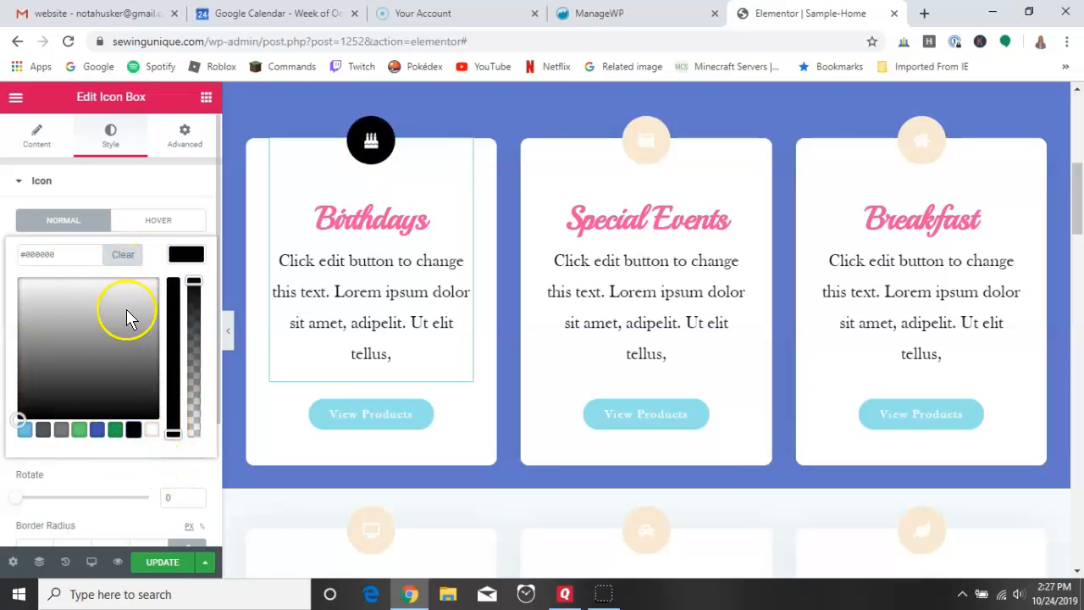
scroll(133, 430, down, 2)
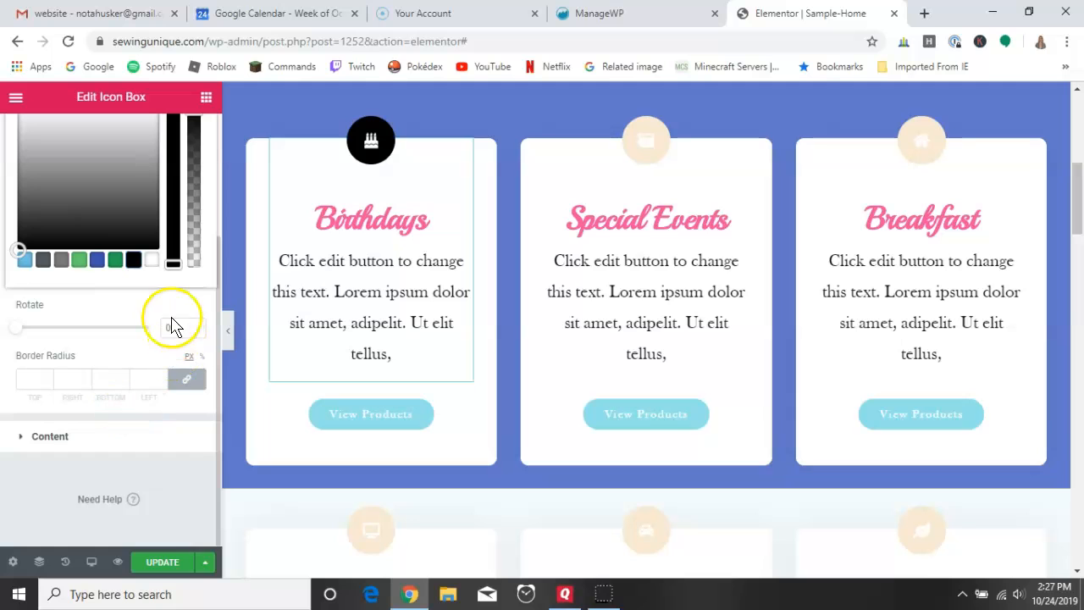
scroll(154, 468, up, 2)
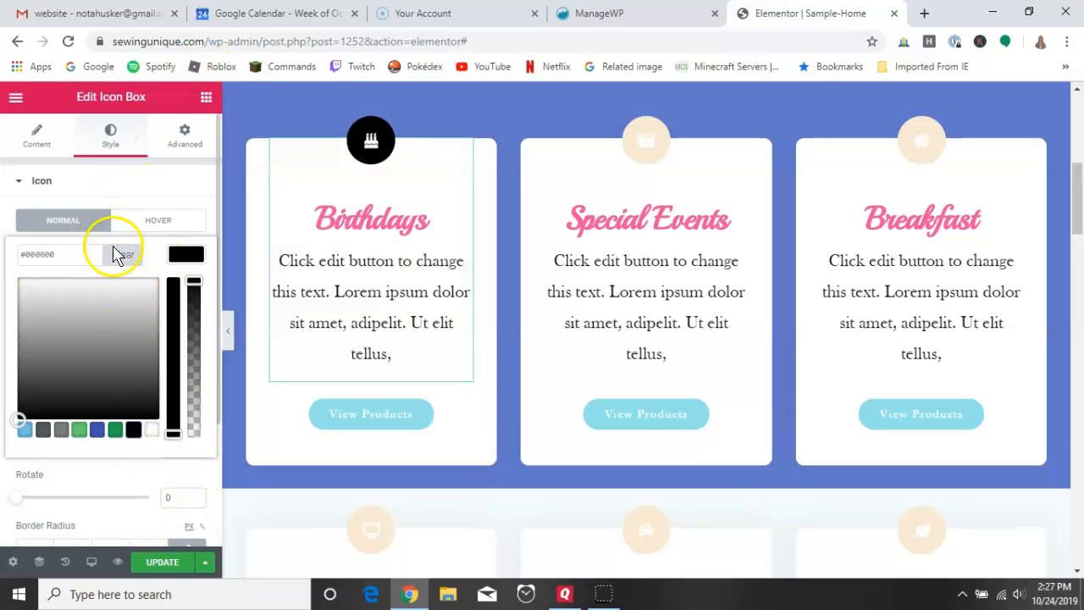
- Revert the Birthdays icon's primary color edits by restoring the latest Icon Box Shape entry in the edit history, and update the page
click(66, 561)
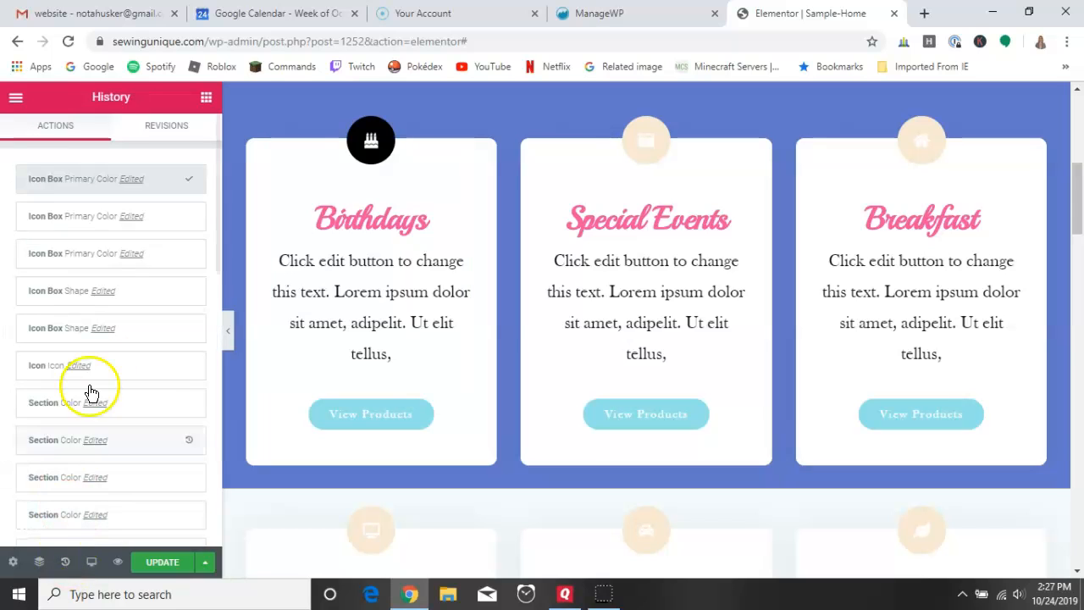
click(92, 253)
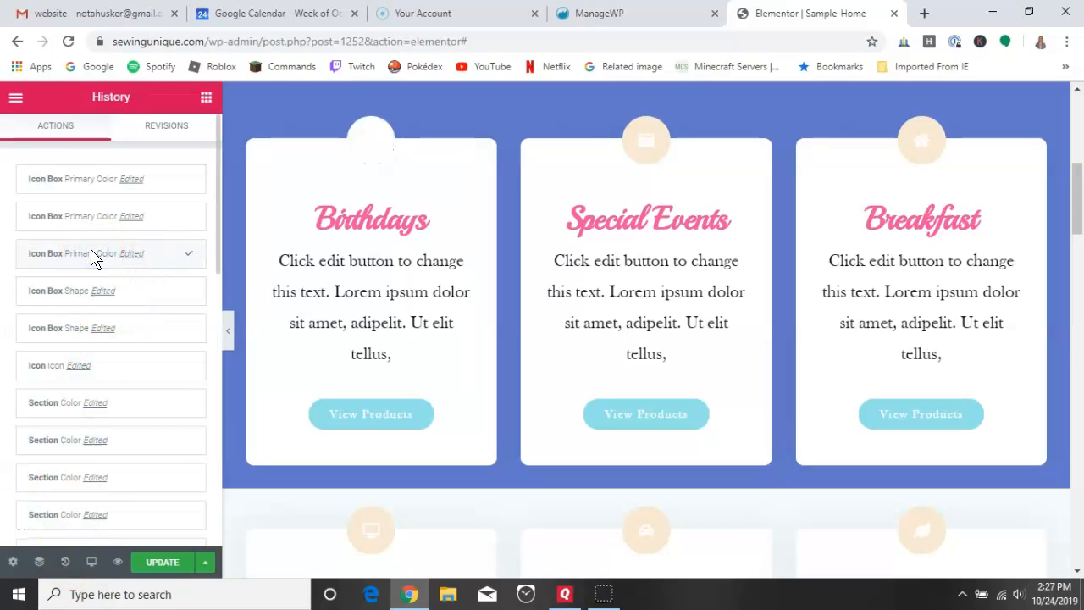
click(90, 296)
click(160, 571)
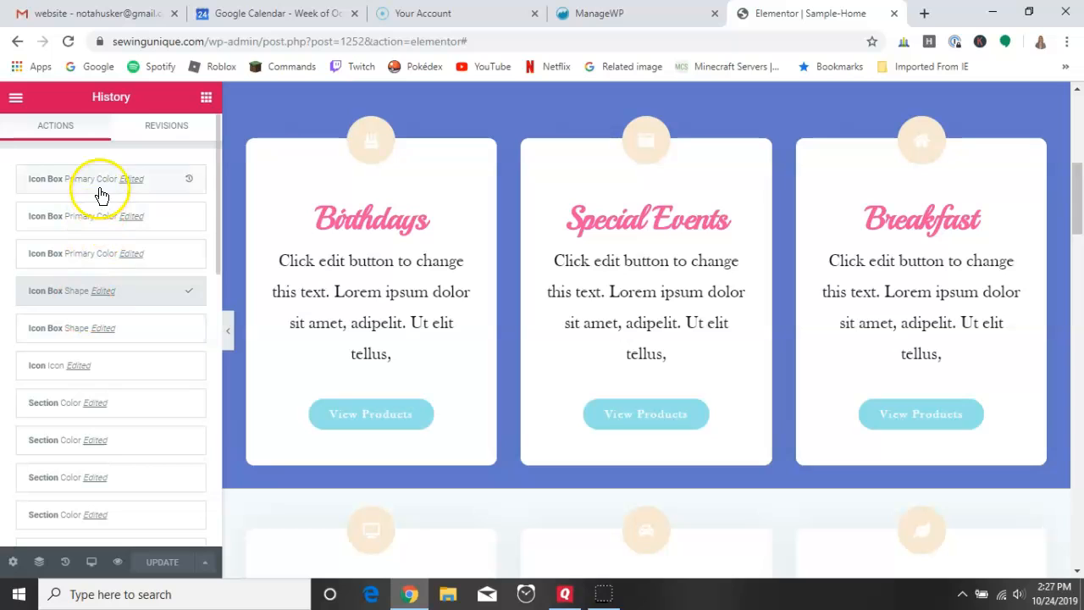
- View the page's saved revisions and check the replaced icon in the pink "Right To Your Door!" section
click(193, 138)
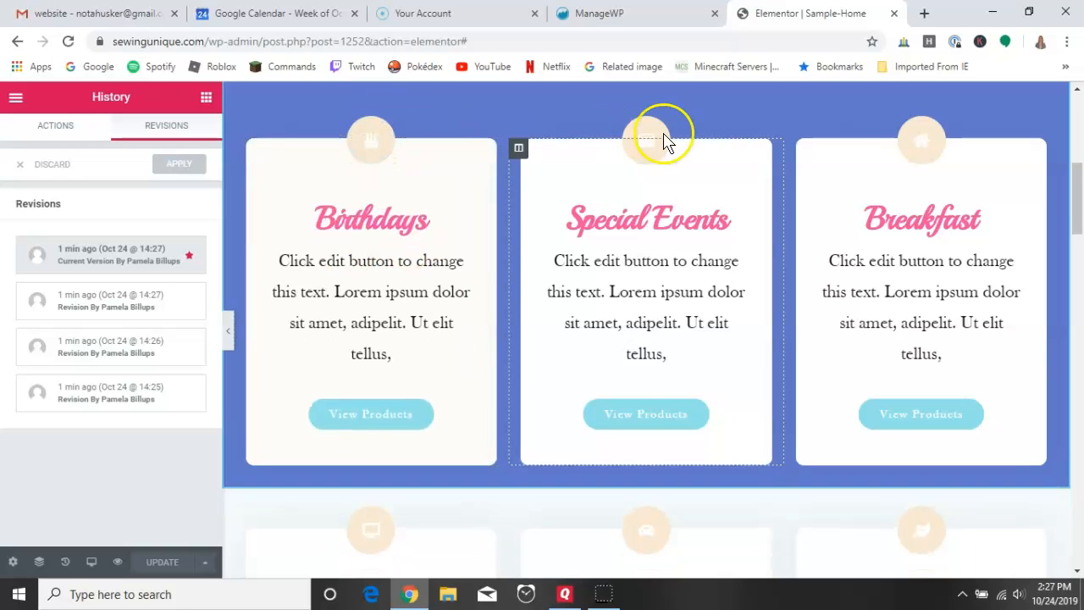
scroll(653, 135, down, 2)
scroll(747, 379, down, 9)
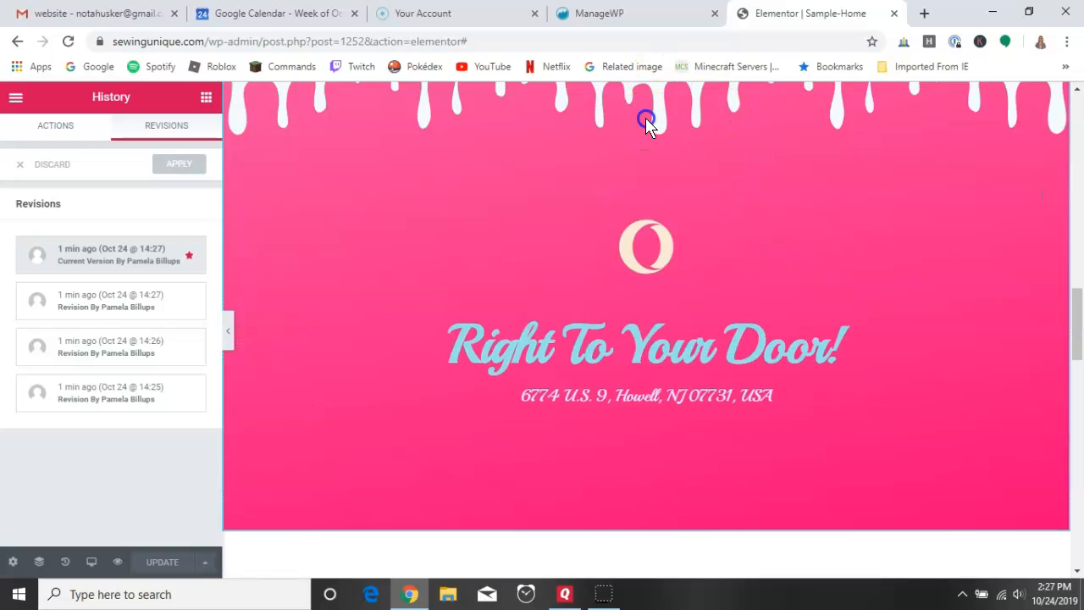
- Look over the header, tape-measure banner and card rows, and open the background style settings of the blue cards section
scroll(724, 146, up, 2)
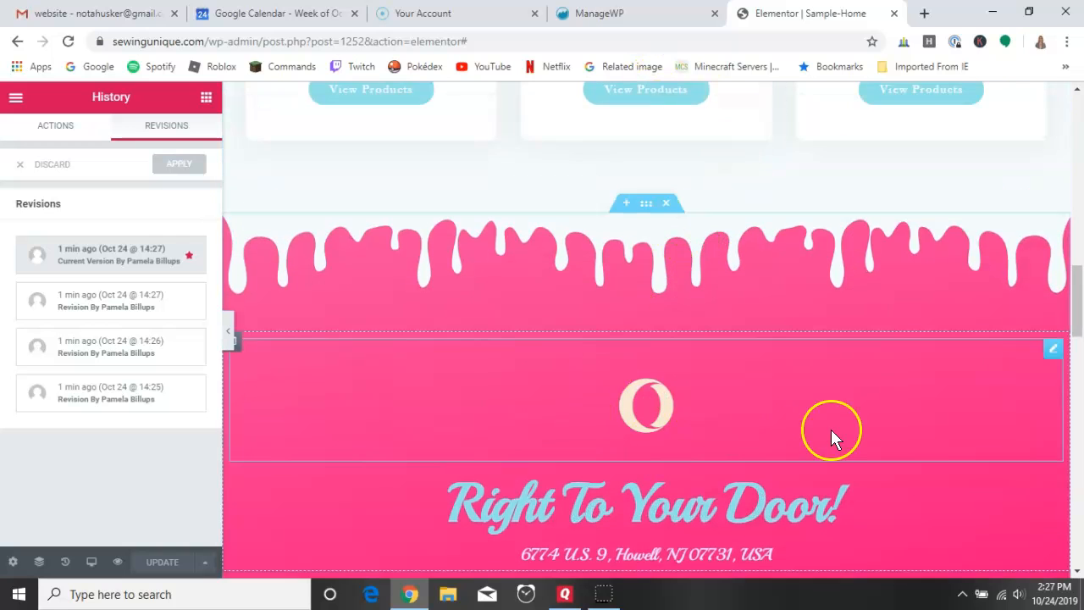
scroll(865, 300, up, 10)
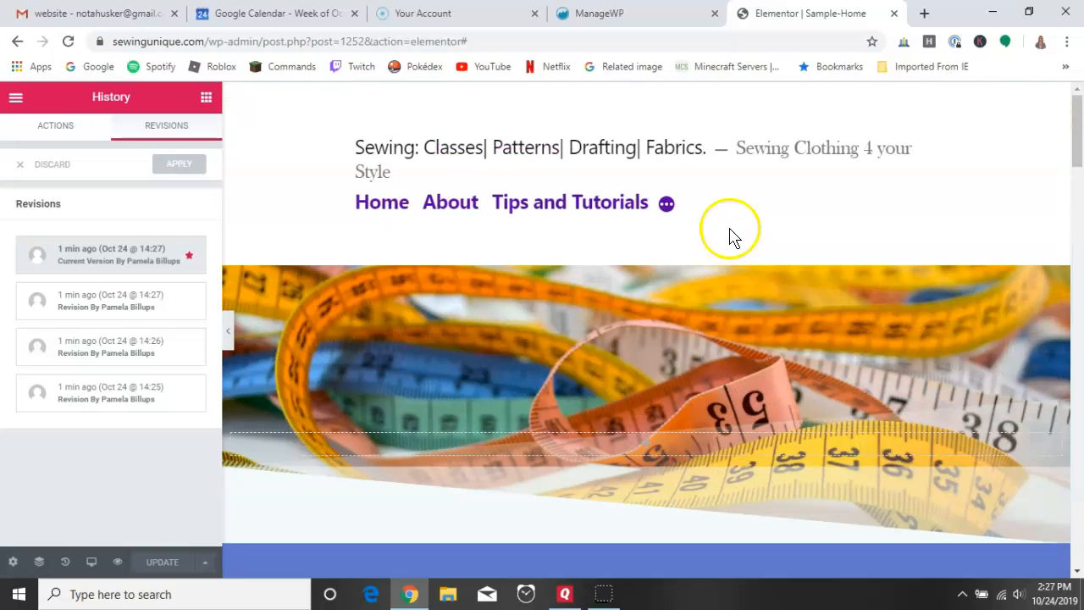
scroll(472, 340, down, 5)
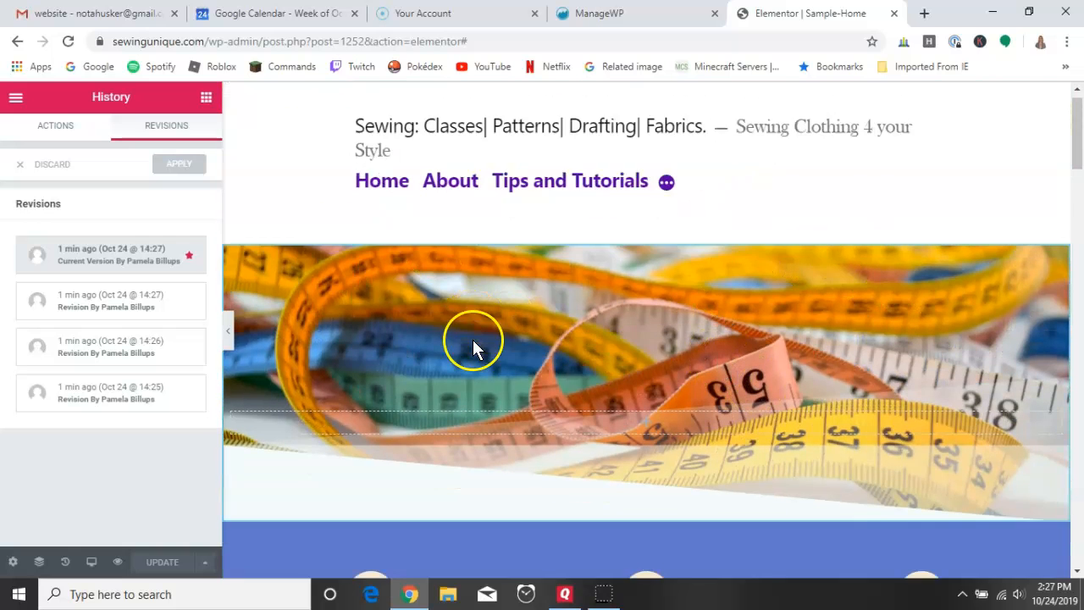
scroll(508, 267, down, 2)
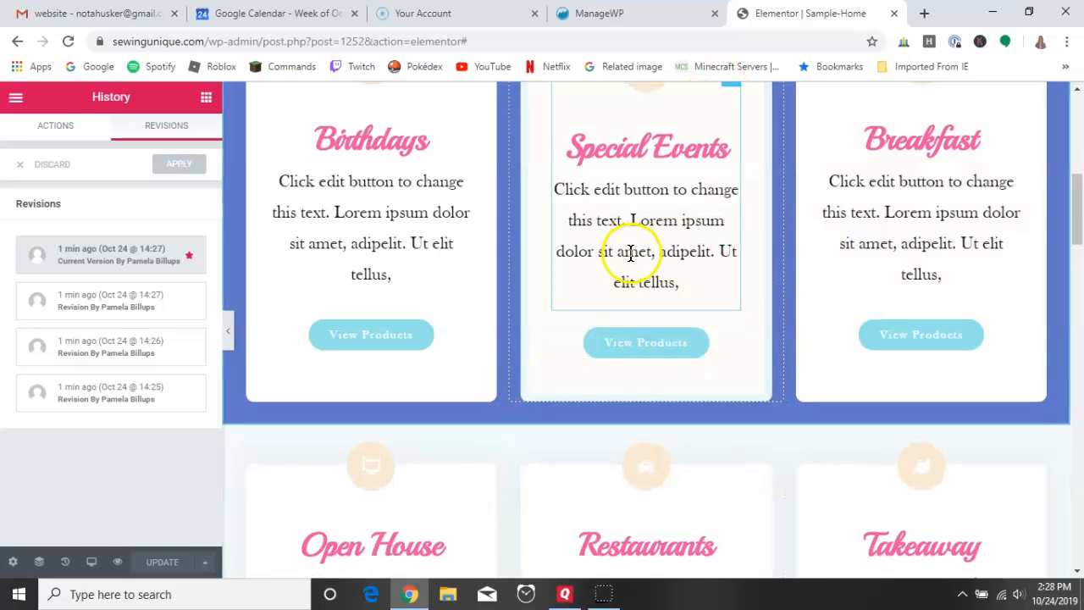
scroll(631, 254, up, 2)
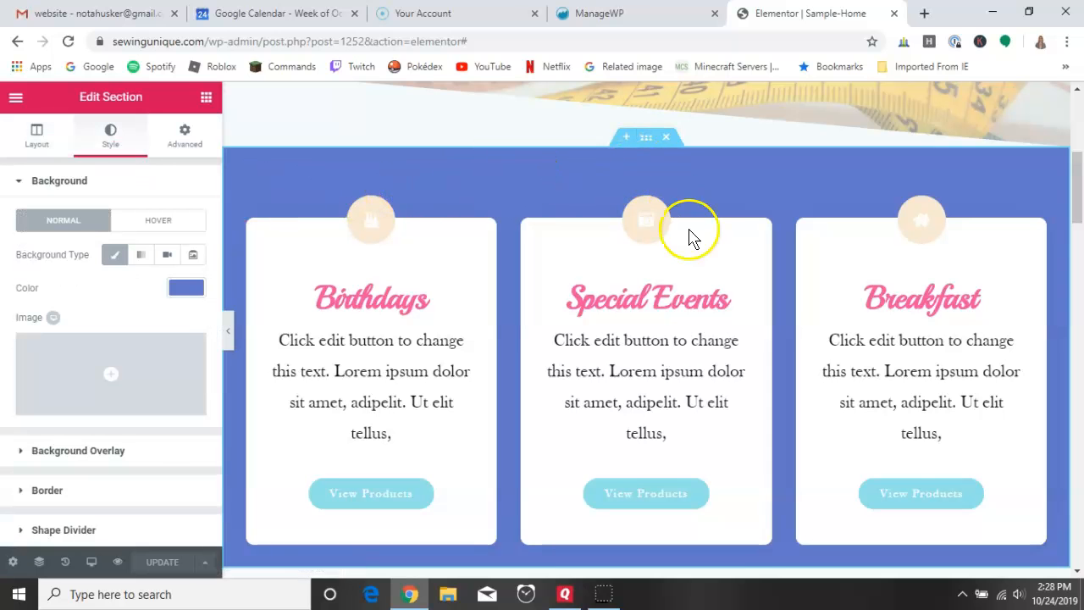
- View the editing actions available for the Special Events icon box, its column and the address heading in the pink section
right_click(602, 292)
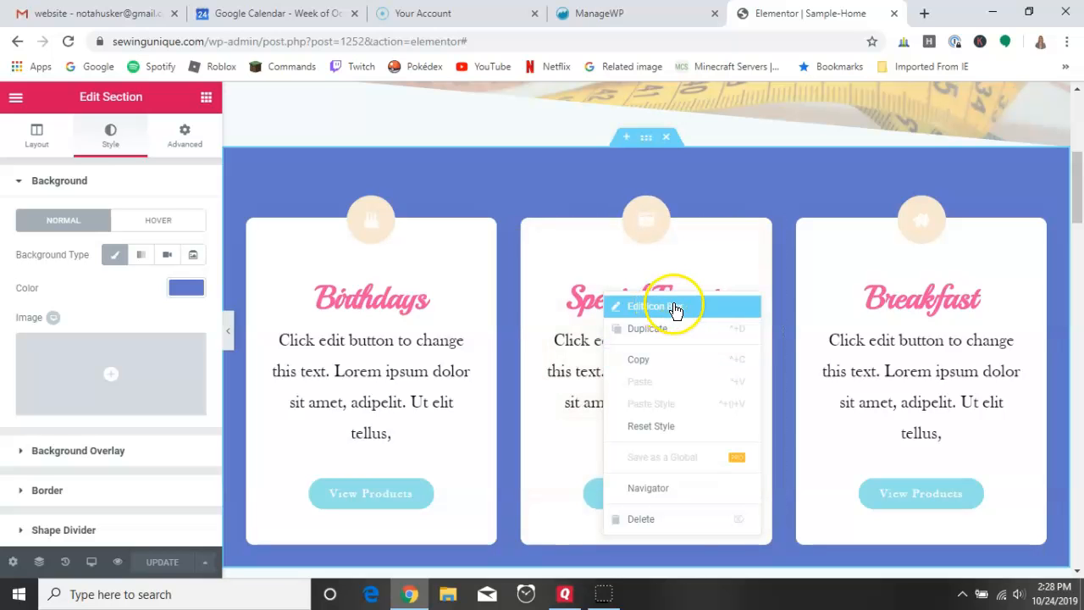
right_click(544, 243)
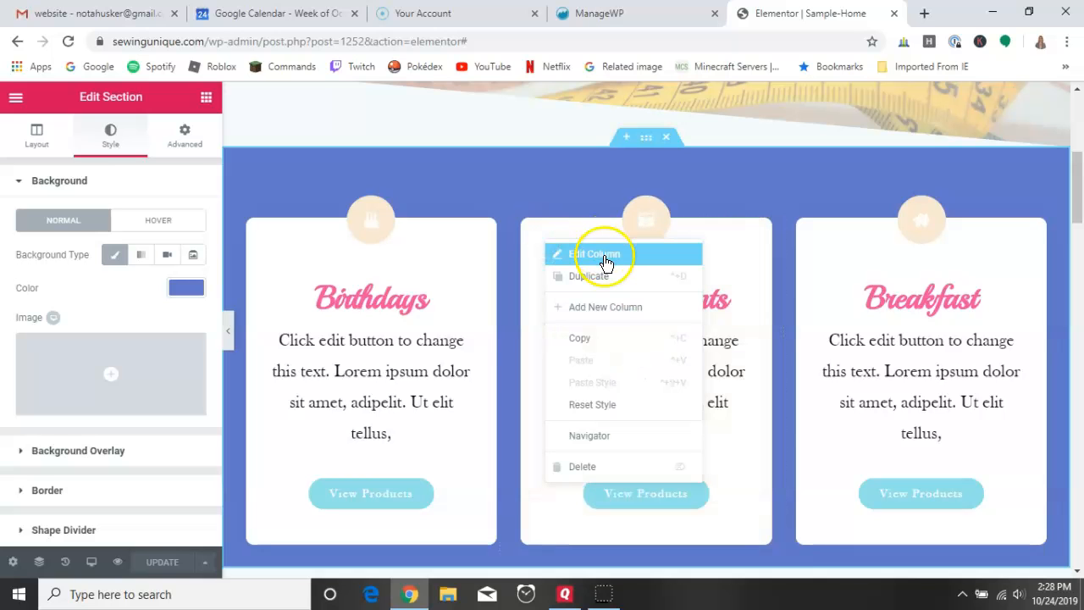
scroll(951, 296, down, 10)
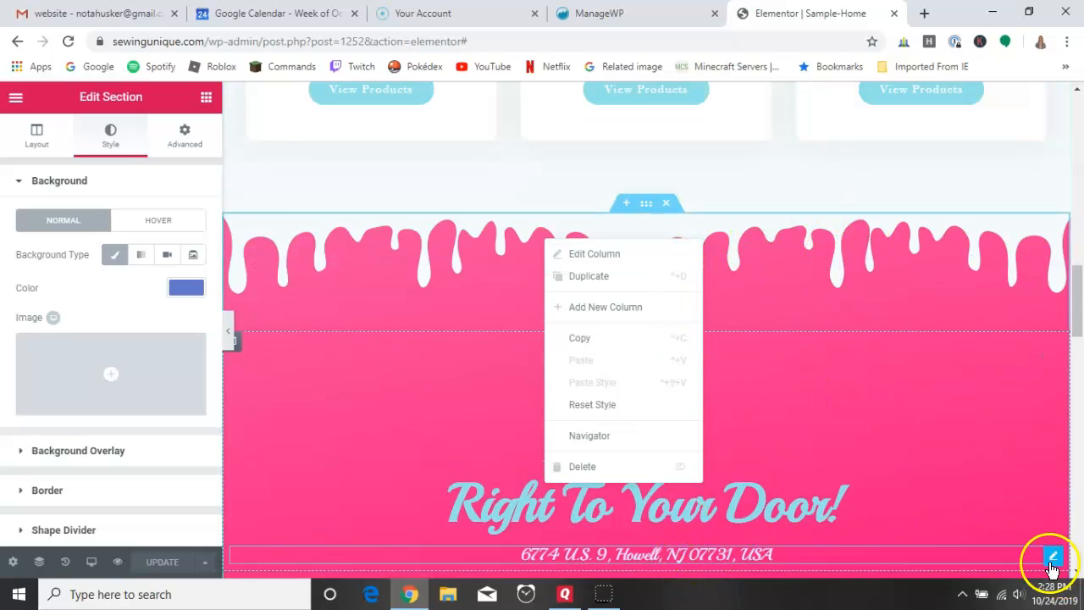
right_click(1049, 563)
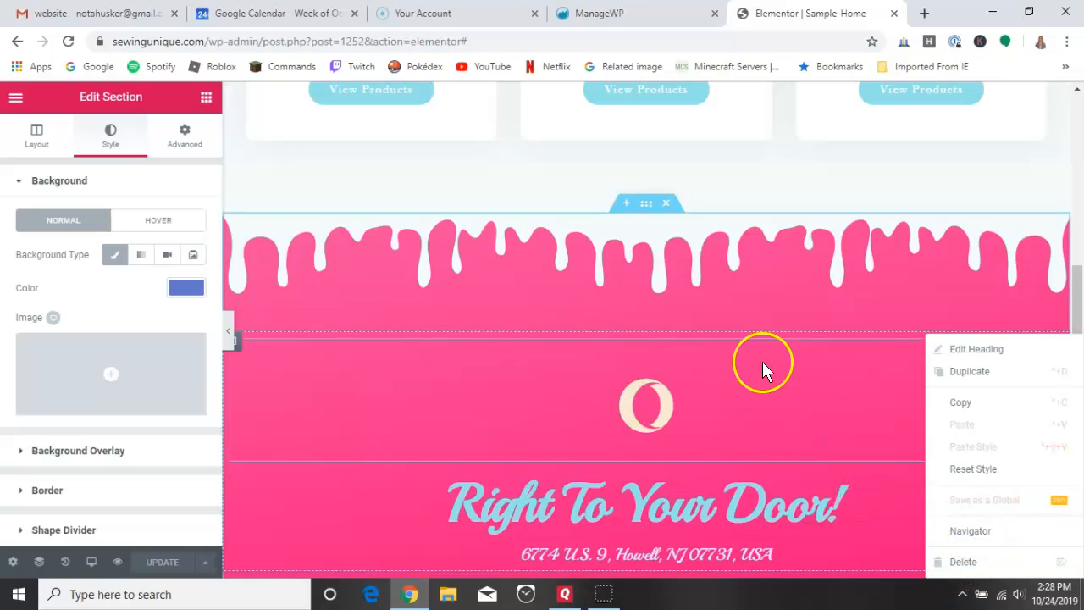
- Open the layout settings of the section holding the Open House, Restaurants and Takeaway cards
scroll(658, 380, up, 4)
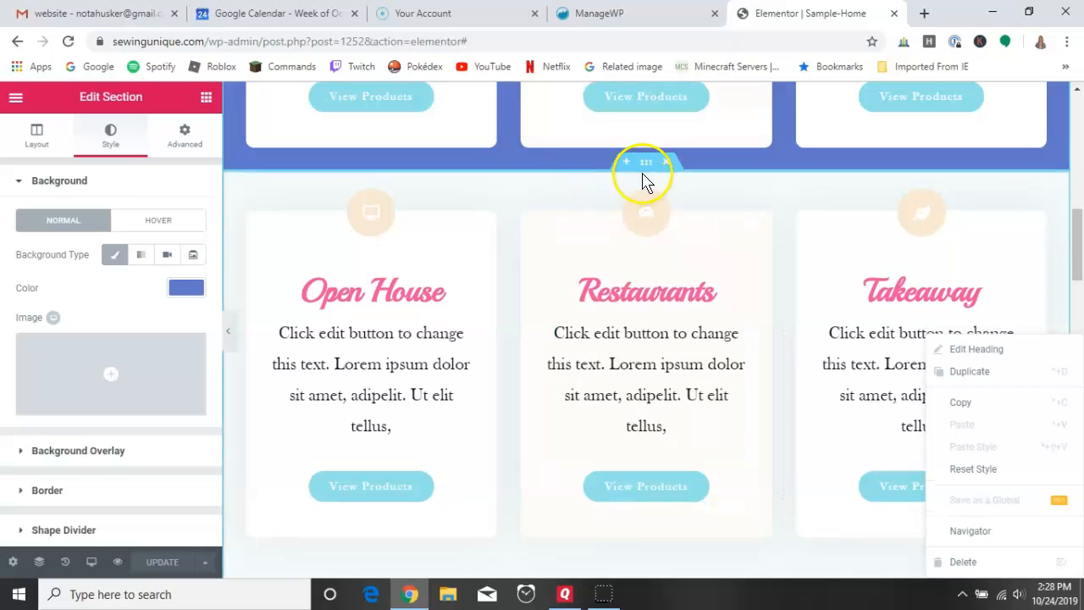
mouse_move(647, 166)
mouse_down()
mouse_move(668, 293)
mouse_move(665, 496)
mouse_move(629, 232)
mouse_move(646, 162)
mouse_up()
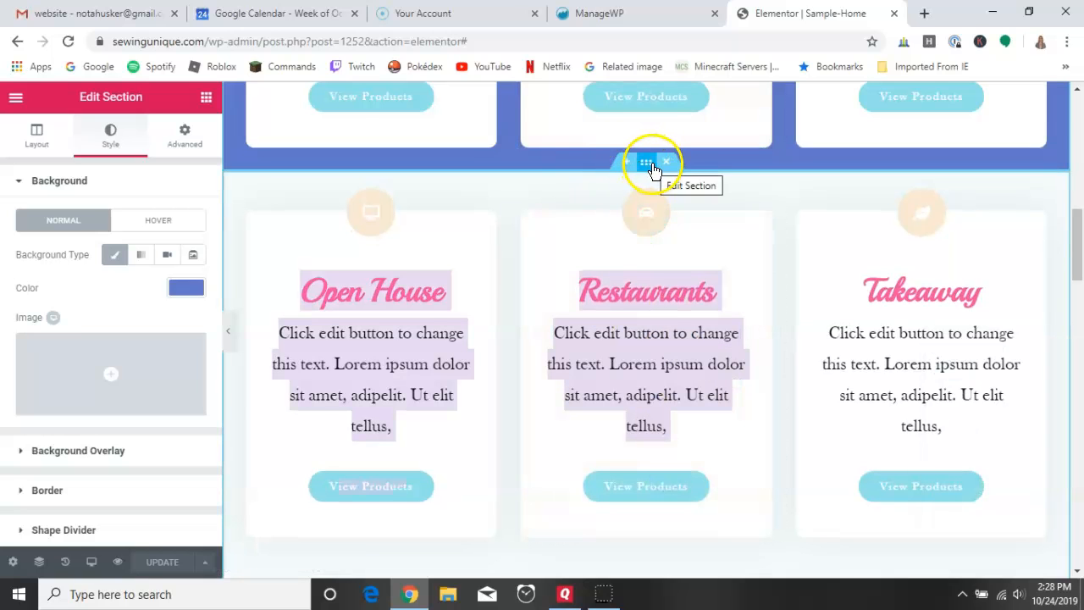
click(647, 167)
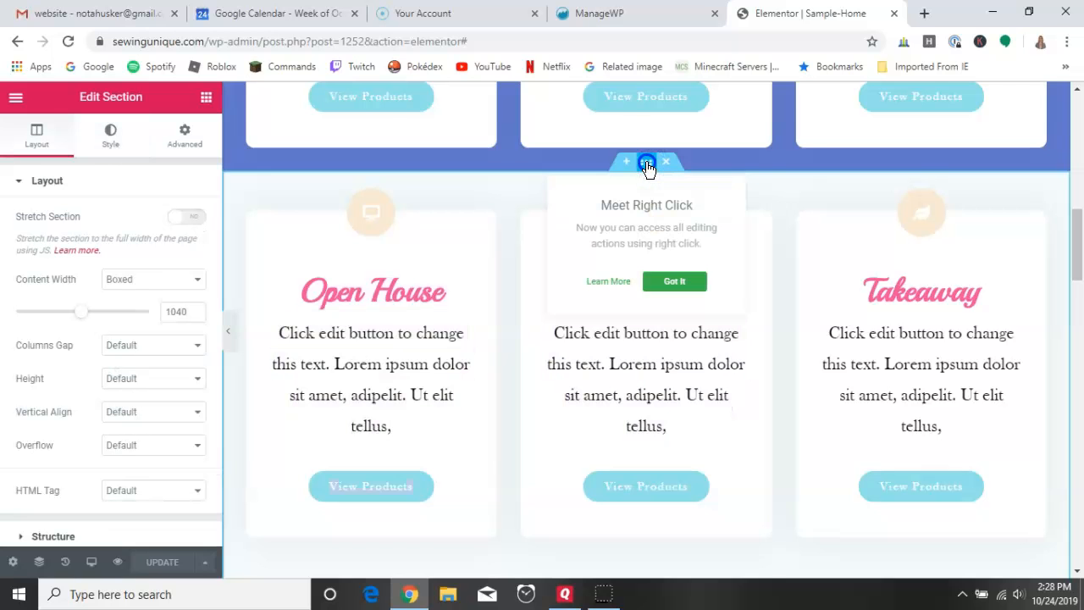
- Review the whole page from the header and banner through the card rows and pink section to the empty widget area
scroll(649, 174, up, 8)
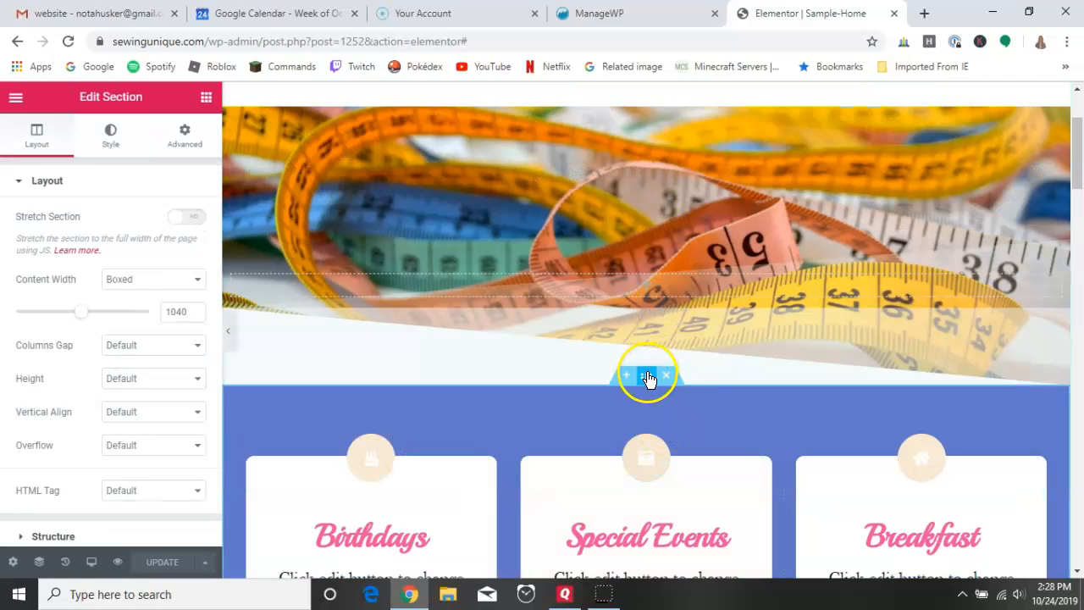
scroll(652, 127, up, 3)
mouse_move(646, 285)
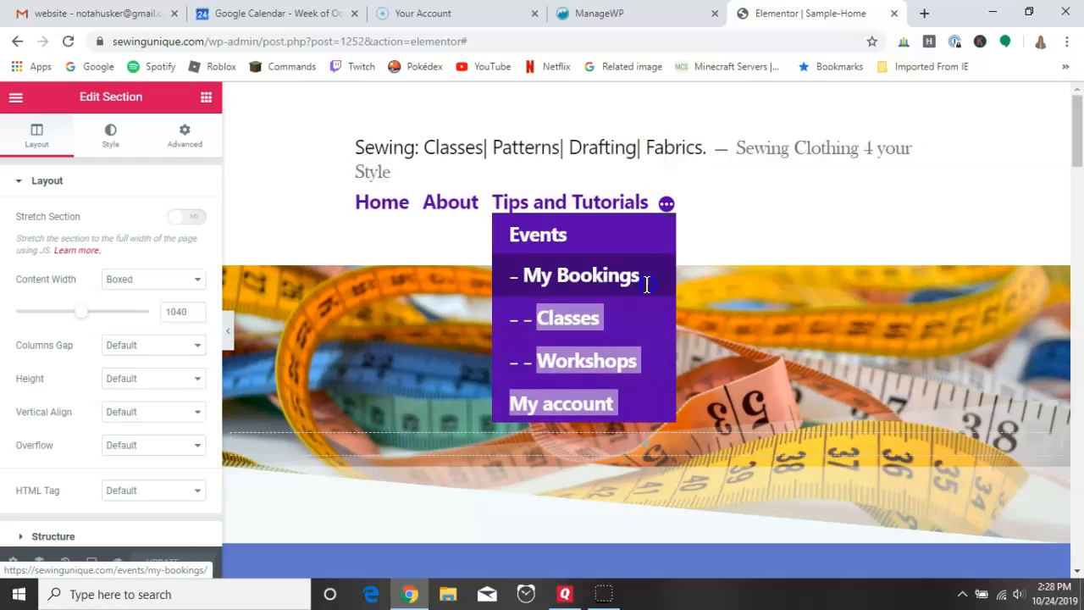
drag(840, 284, 873, 344)
scroll(822, 240, down, 1)
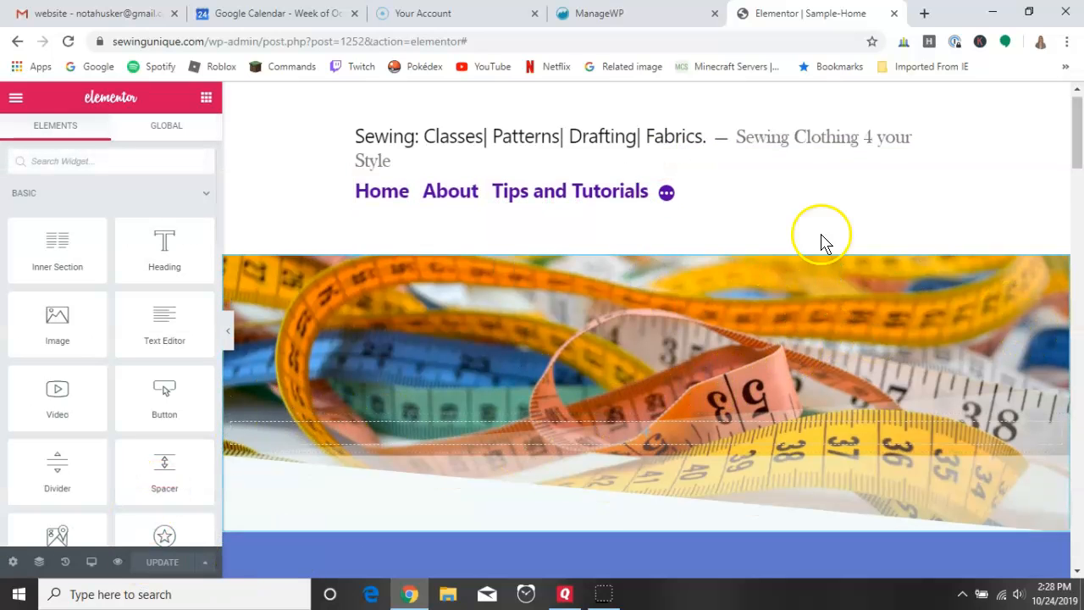
scroll(847, 297, down, 8)
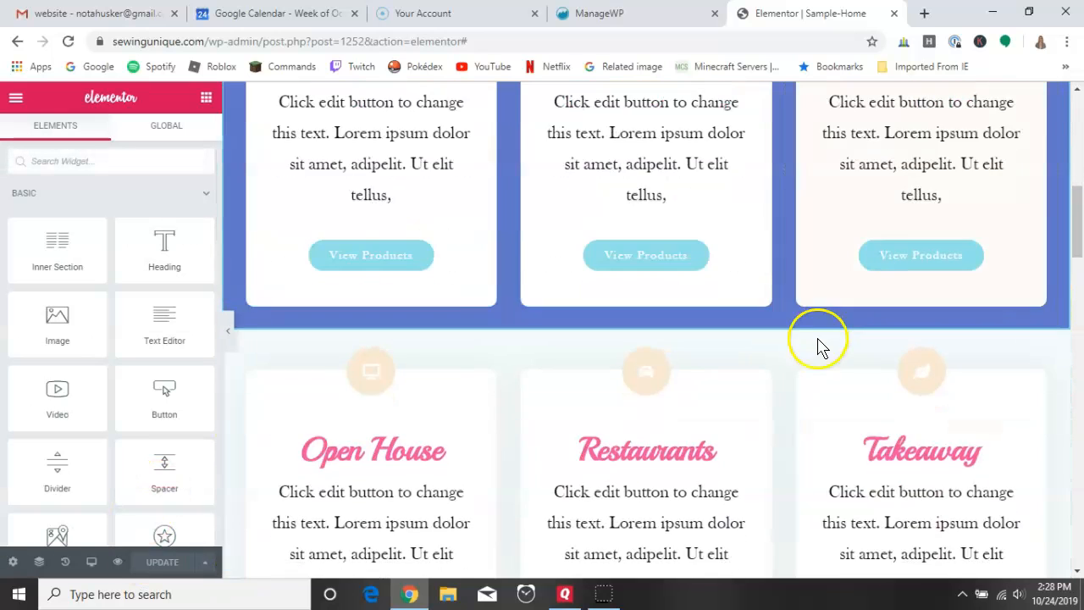
scroll(714, 375, down, 6)
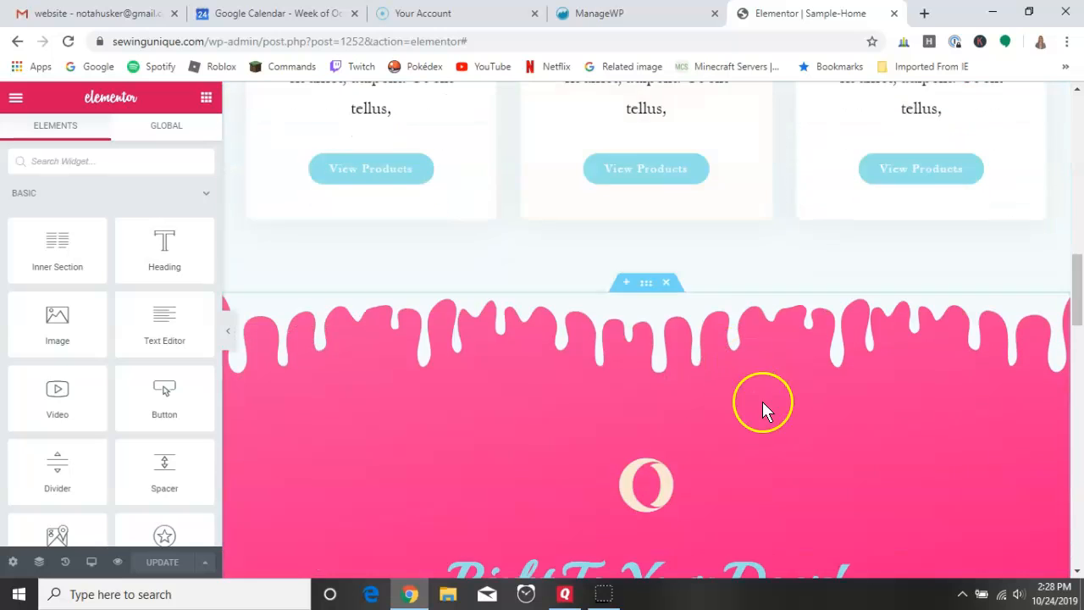
scroll(788, 405, down, 5)
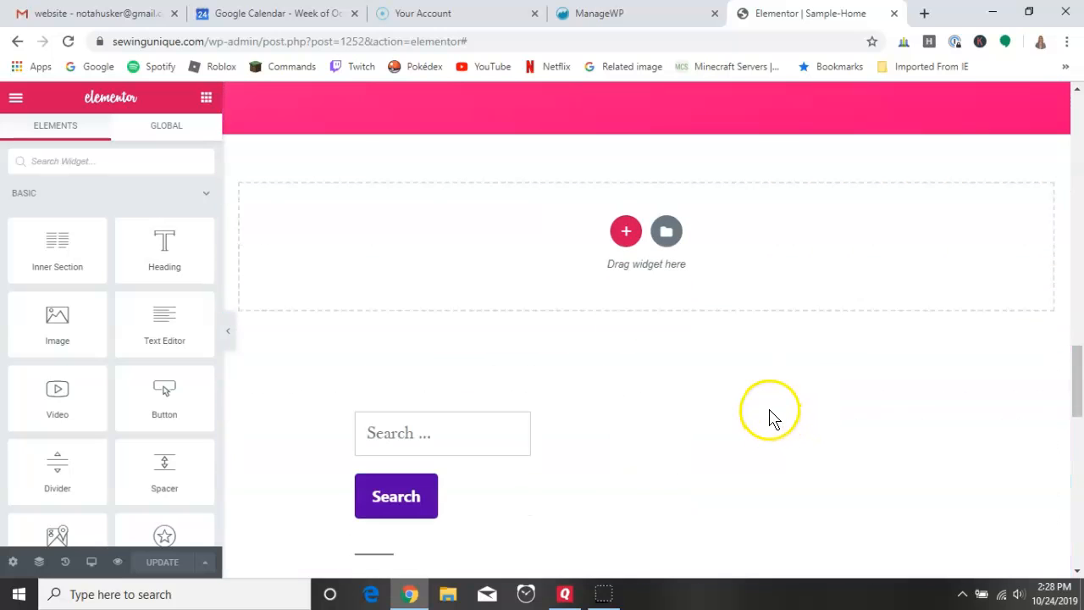